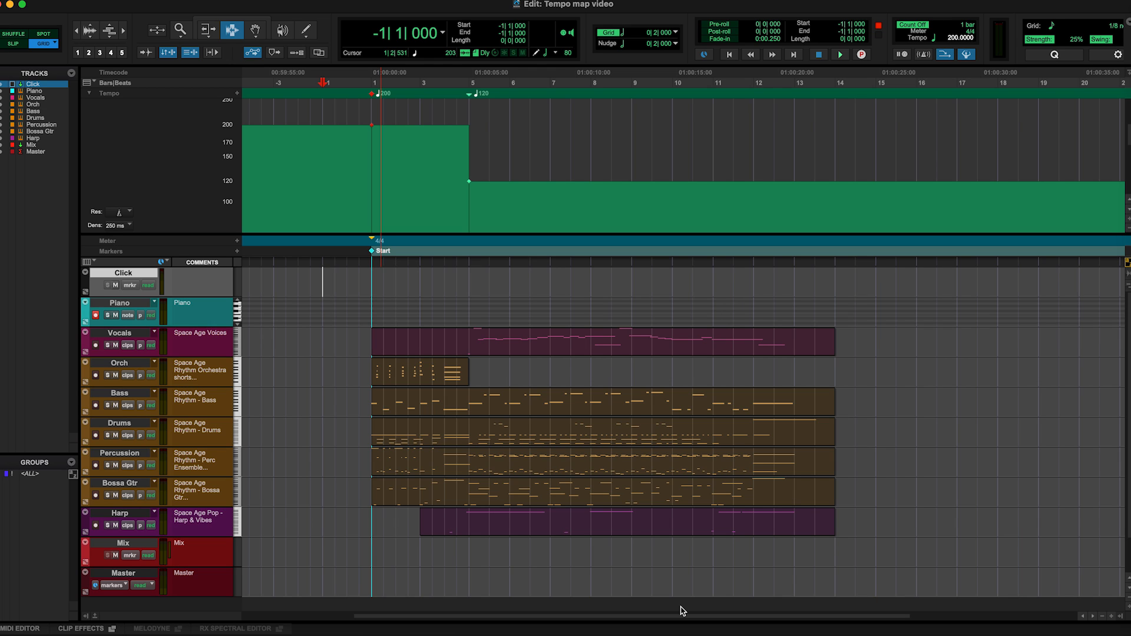
# Play the full arrangement from bar -1 to about bar 12 to hear the tempo change at bar 5
pyautogui.press('space')
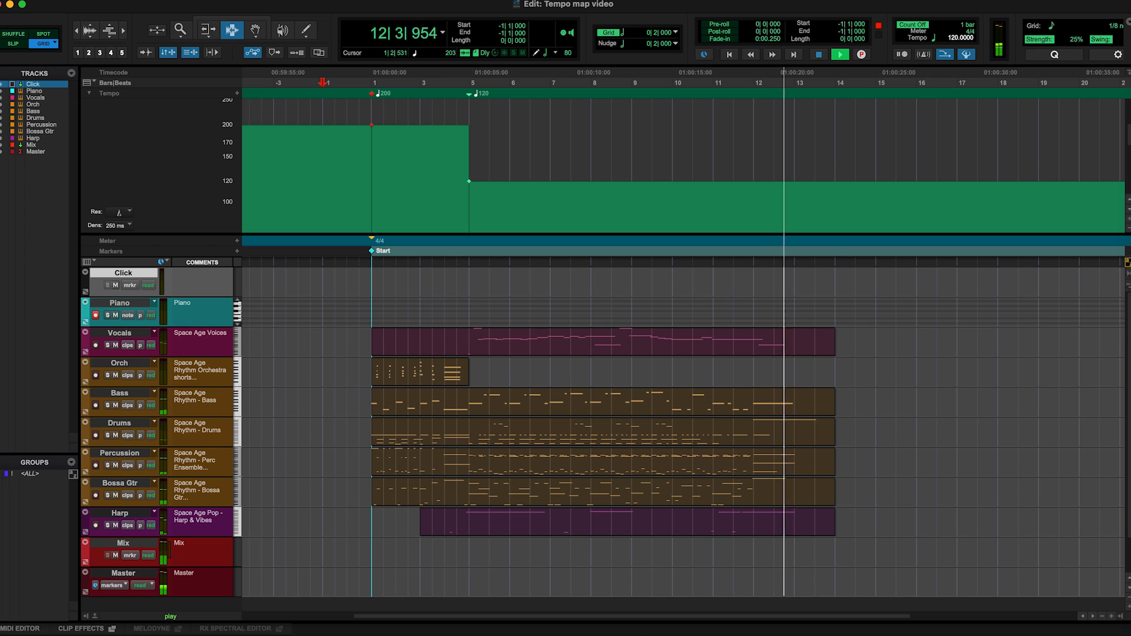
pyautogui.press('space')
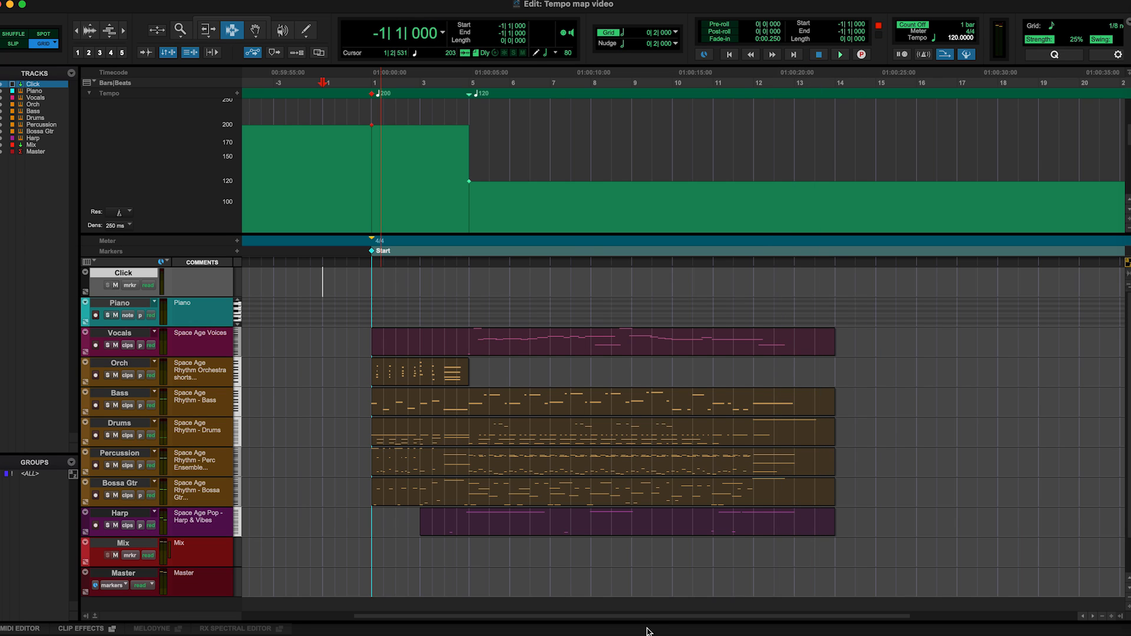
# Examine the opening bars of the Vocals track, marking the range from bar 3 to bar 5 and bar 4 alone
pyautogui.click(371, 351)
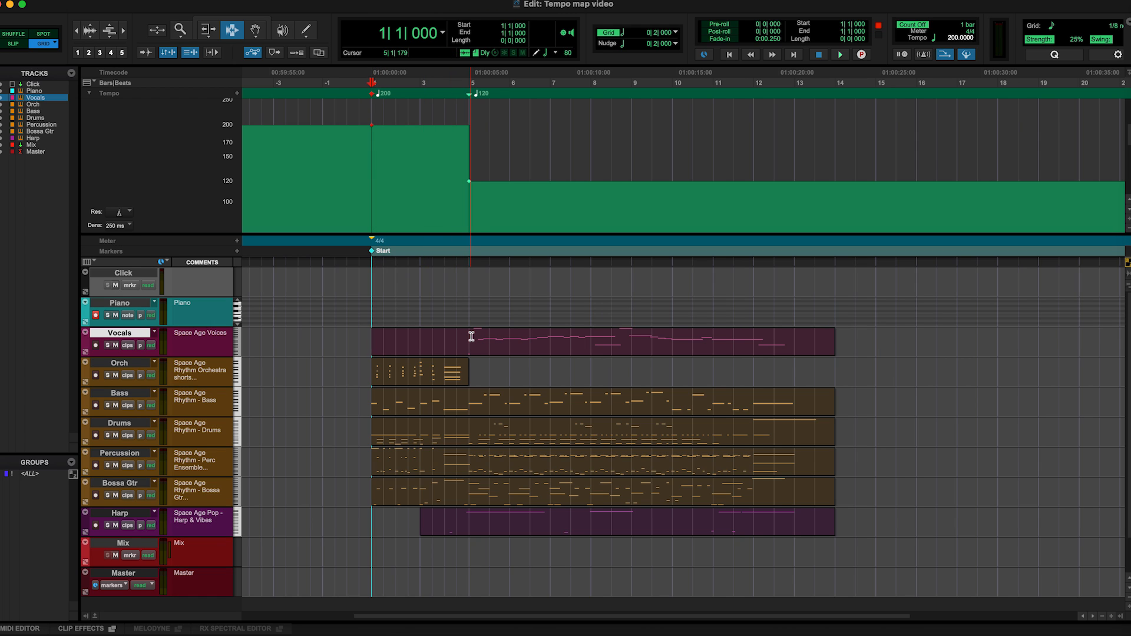
pyautogui.moveTo(421, 336); pyautogui.dragTo(467, 340)
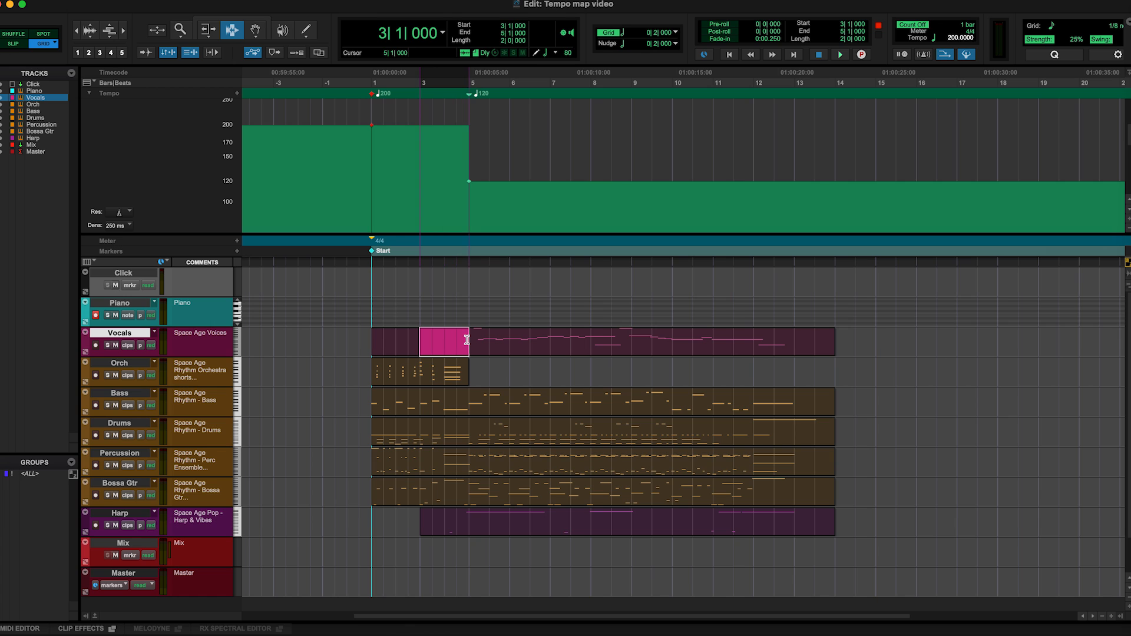
pyautogui.click(417, 344)
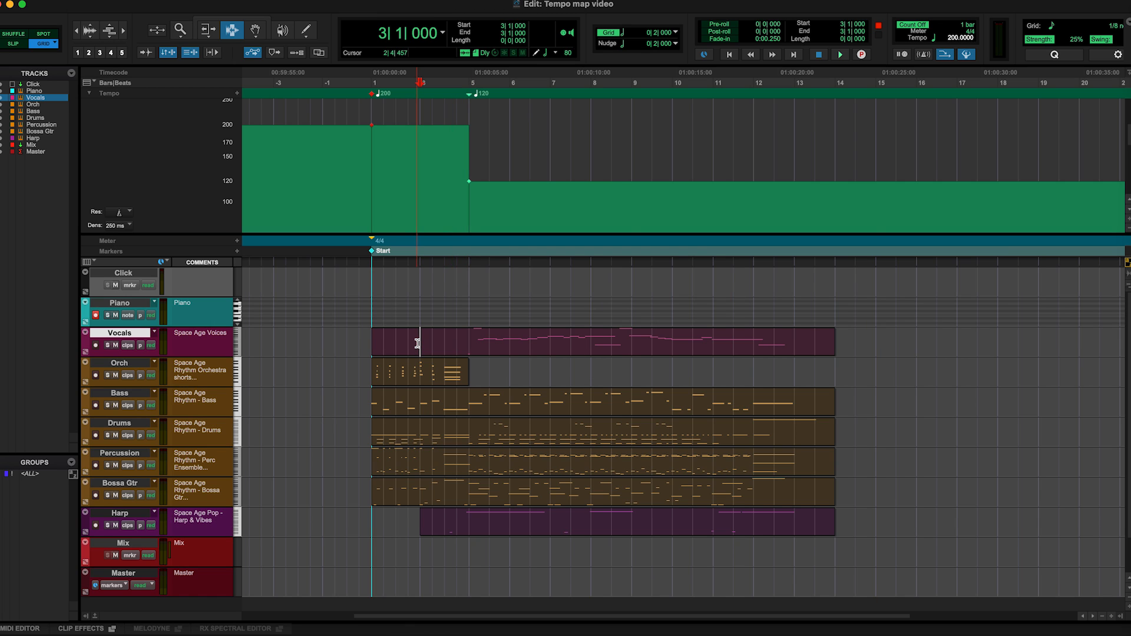
pyautogui.moveTo(419, 342); pyautogui.dragTo(464, 340)
pyautogui.click(445, 341)
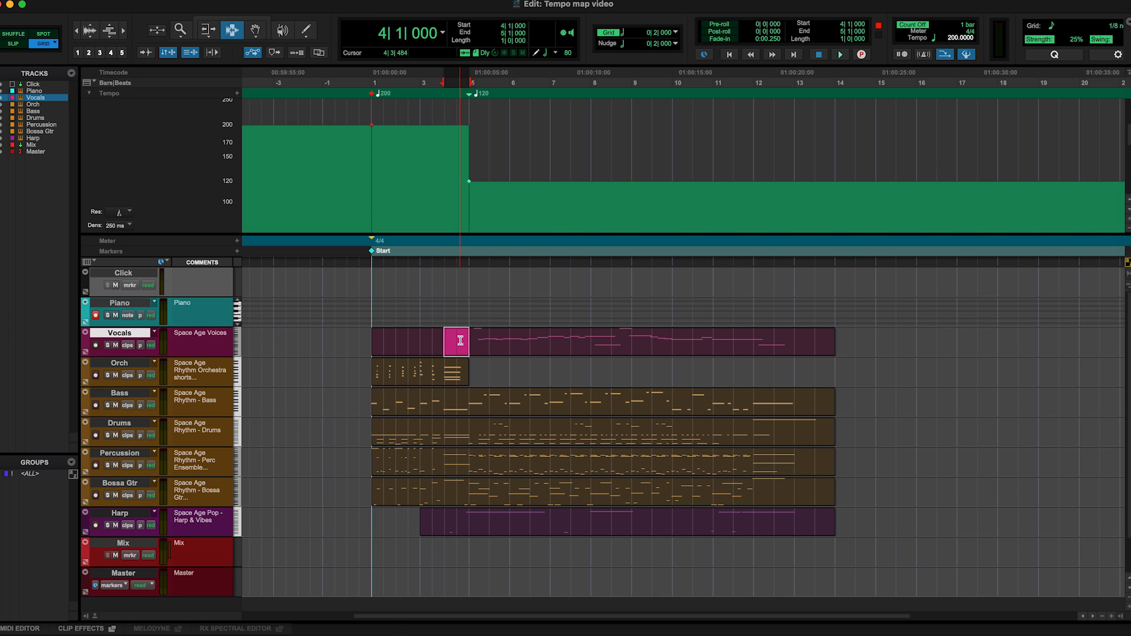
pyautogui.click(371, 340)
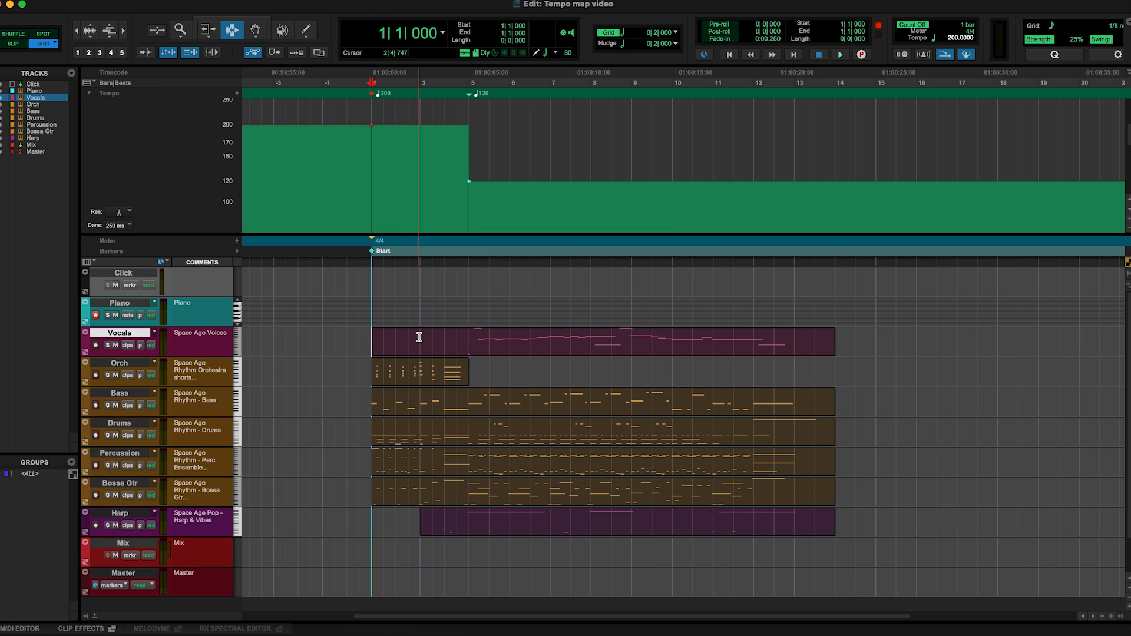
pyautogui.moveTo(419, 337); pyautogui.dragTo(467, 338)
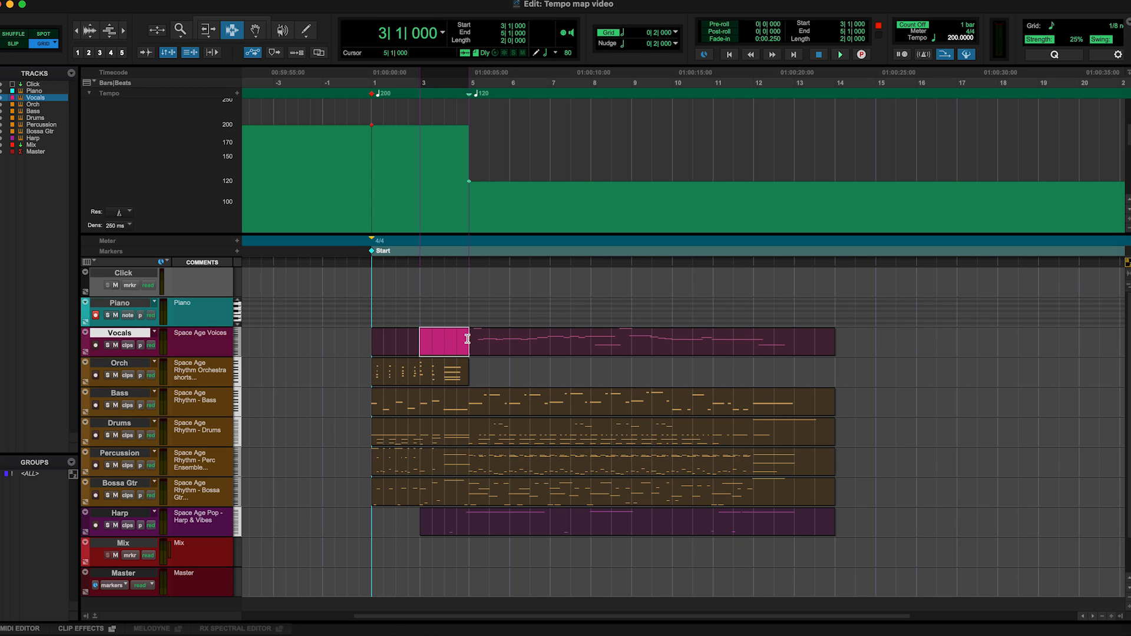
pyautogui.click(420, 346)
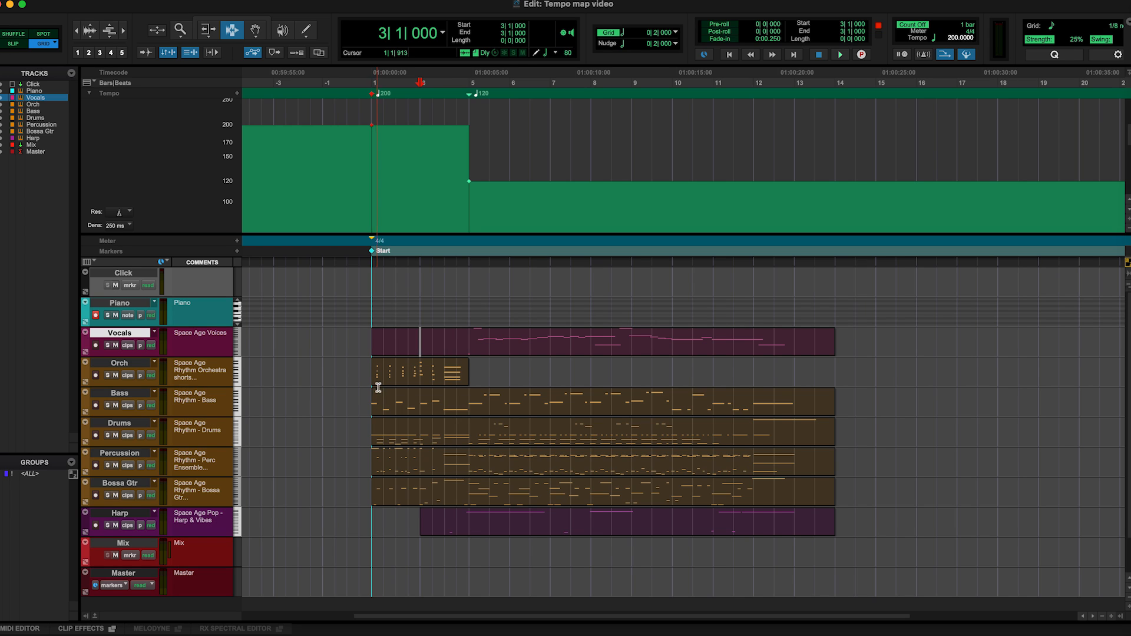
# Mark the empty range from bar 3 to bar 5 on the Piano track and return to bar 1
pyautogui.click(372, 344)
pyautogui.click(372, 307)
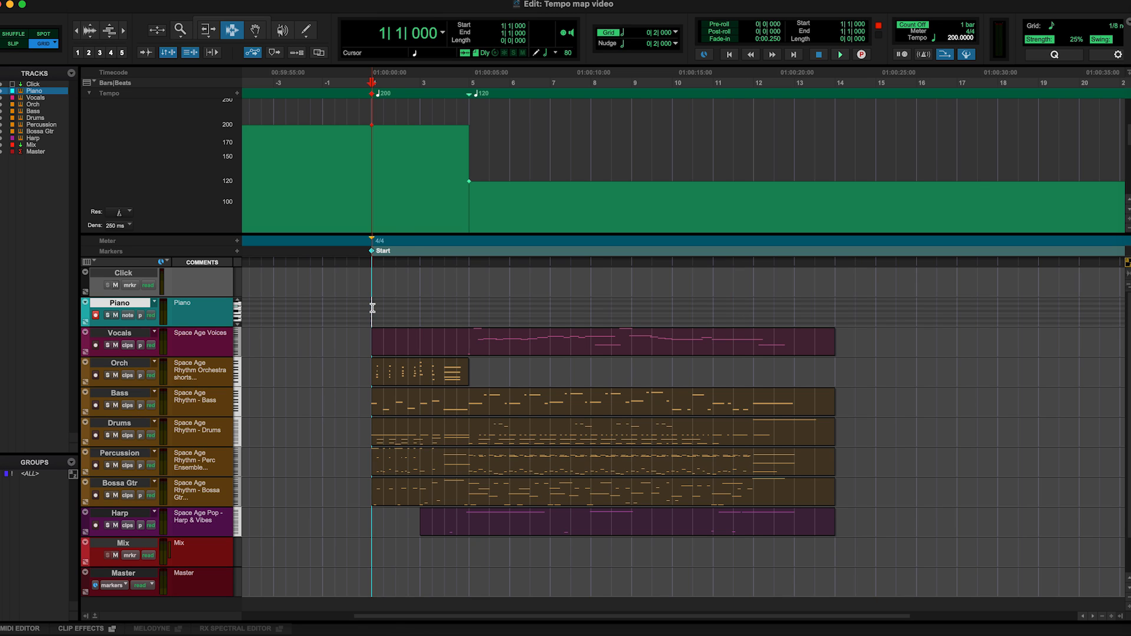
pyautogui.moveTo(420, 308); pyautogui.dragTo(468, 310)
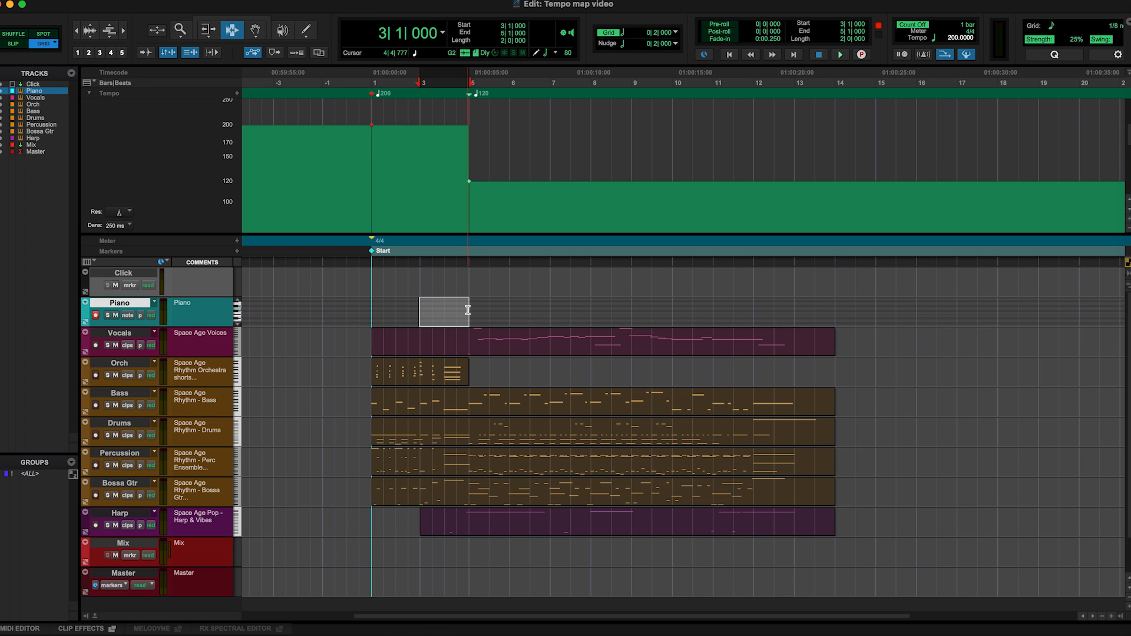
pyautogui.click(373, 303)
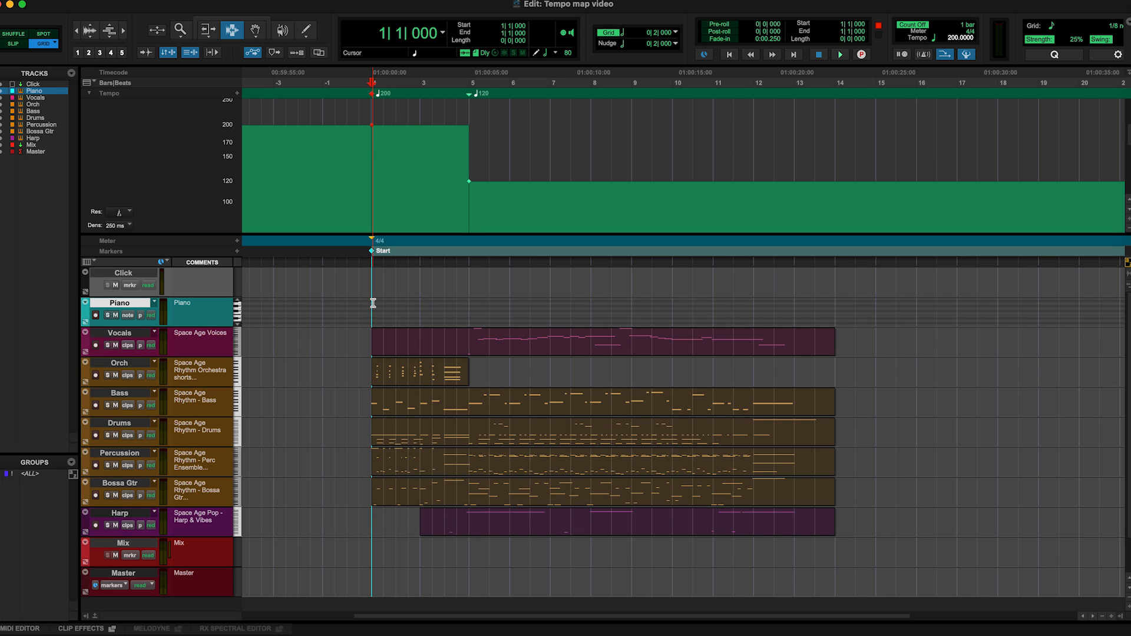
# Play the opening bars from bar 1 of the Orch track to hear the timing of the introduction
pyautogui.click(371, 383)
pyautogui.press('space')
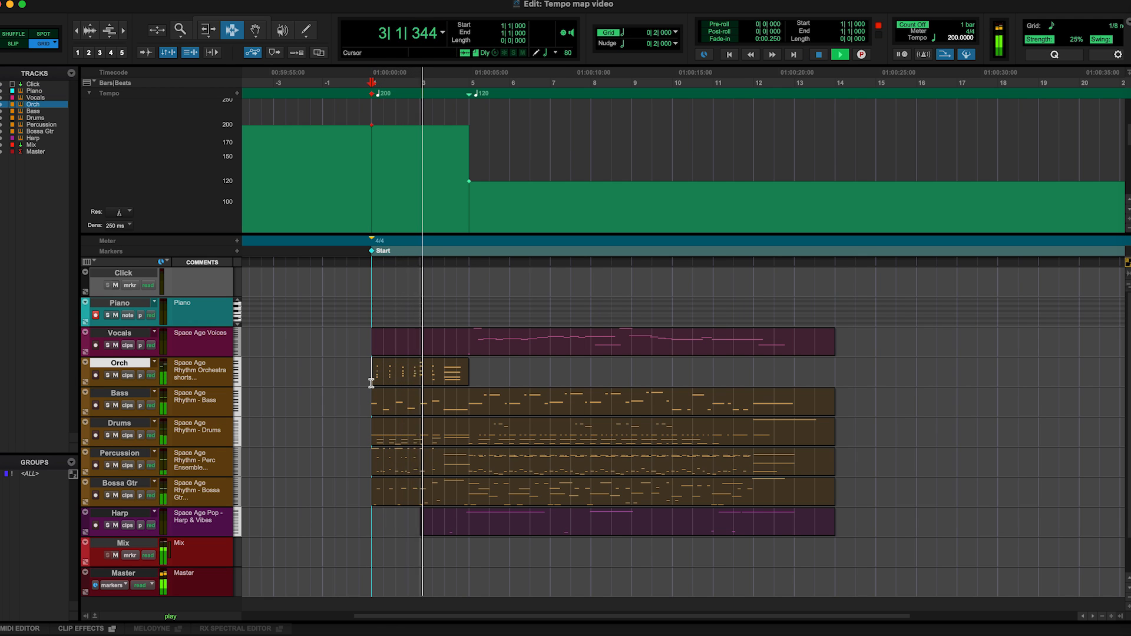
pyautogui.press('space')
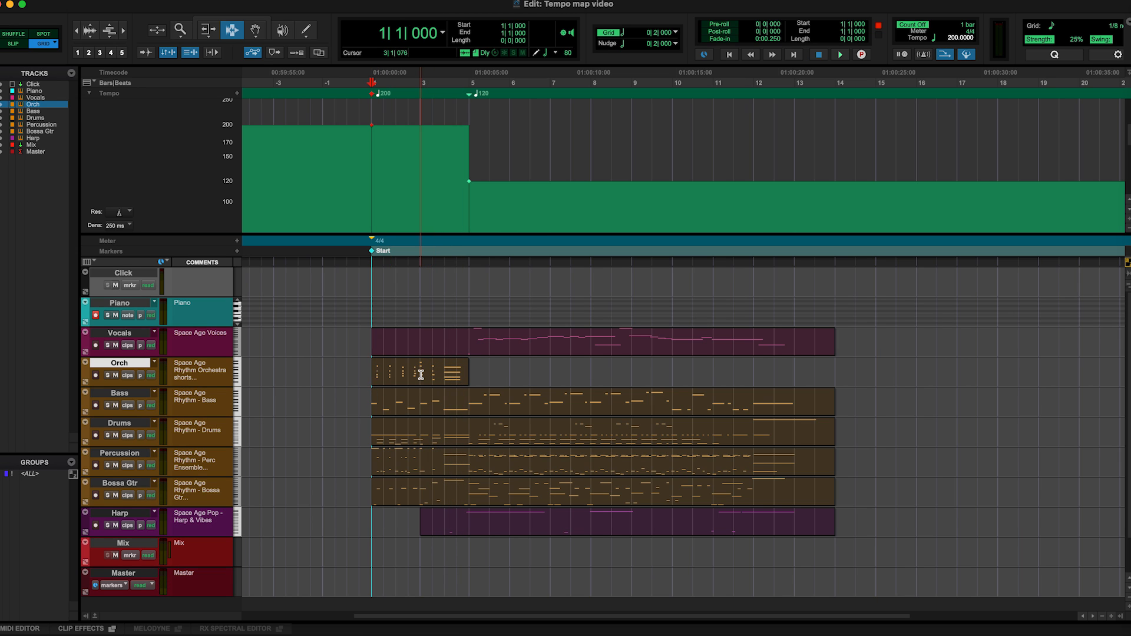
# Select the Piano track at bar 1, make the track taller and solo it
pyautogui.click(374, 408)
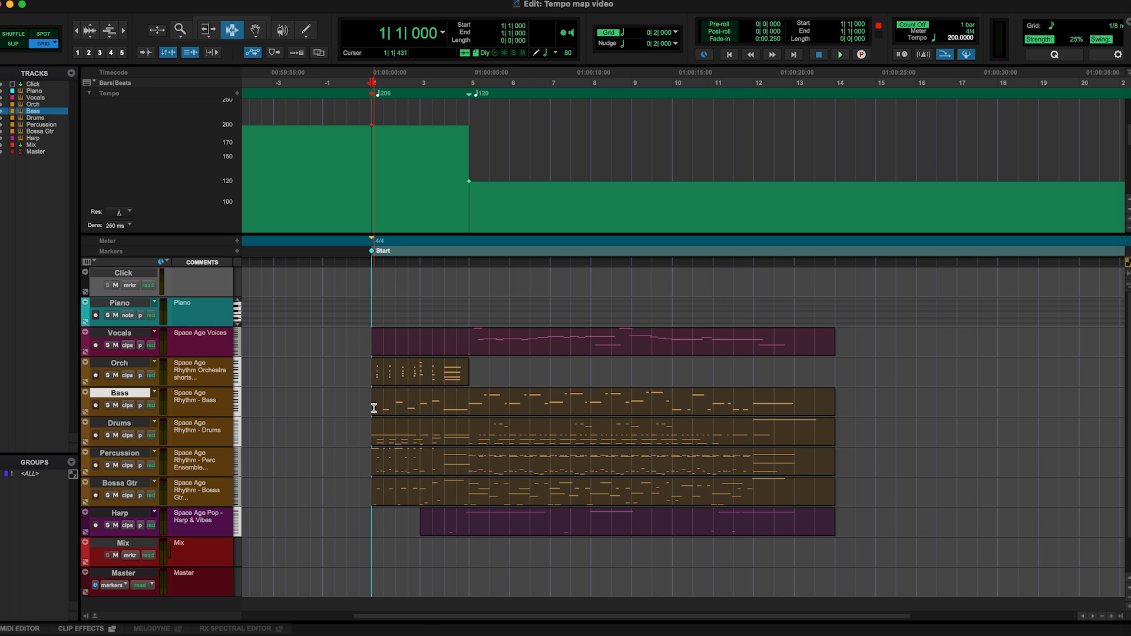
pyautogui.click(134, 305)
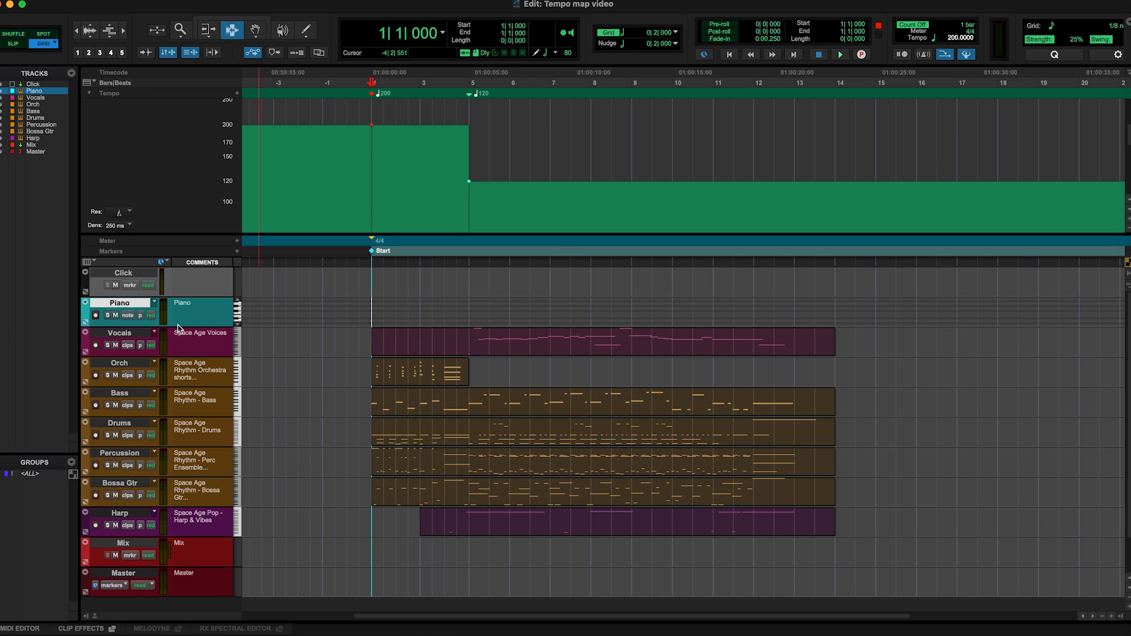
pyautogui.moveTo(177, 327); pyautogui.dragTo(183, 346)
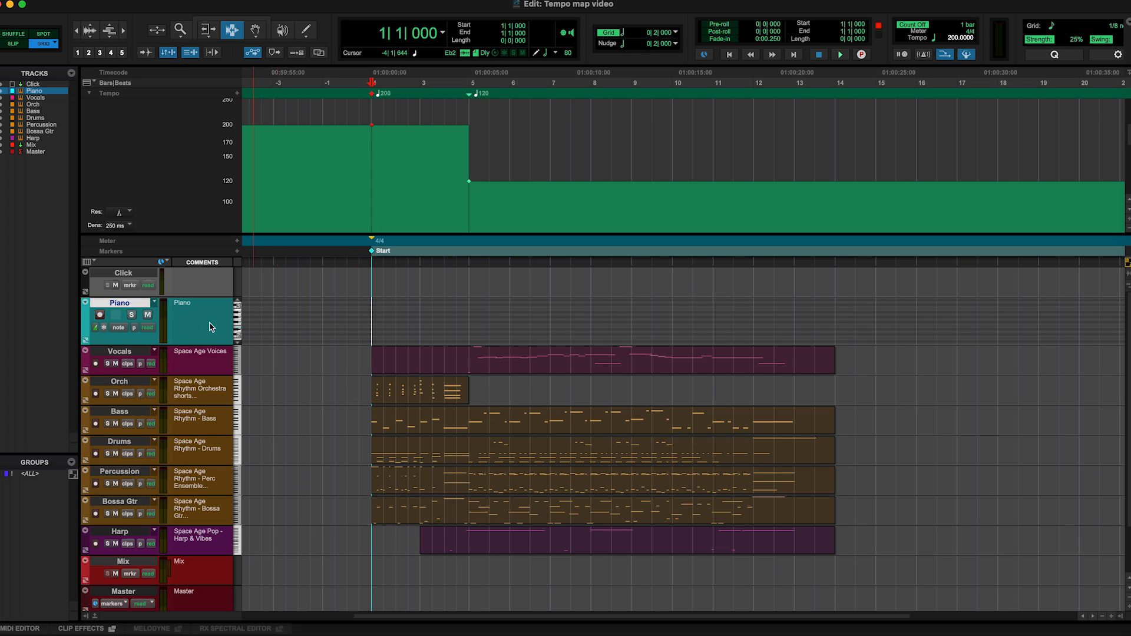
pyautogui.click(132, 317)
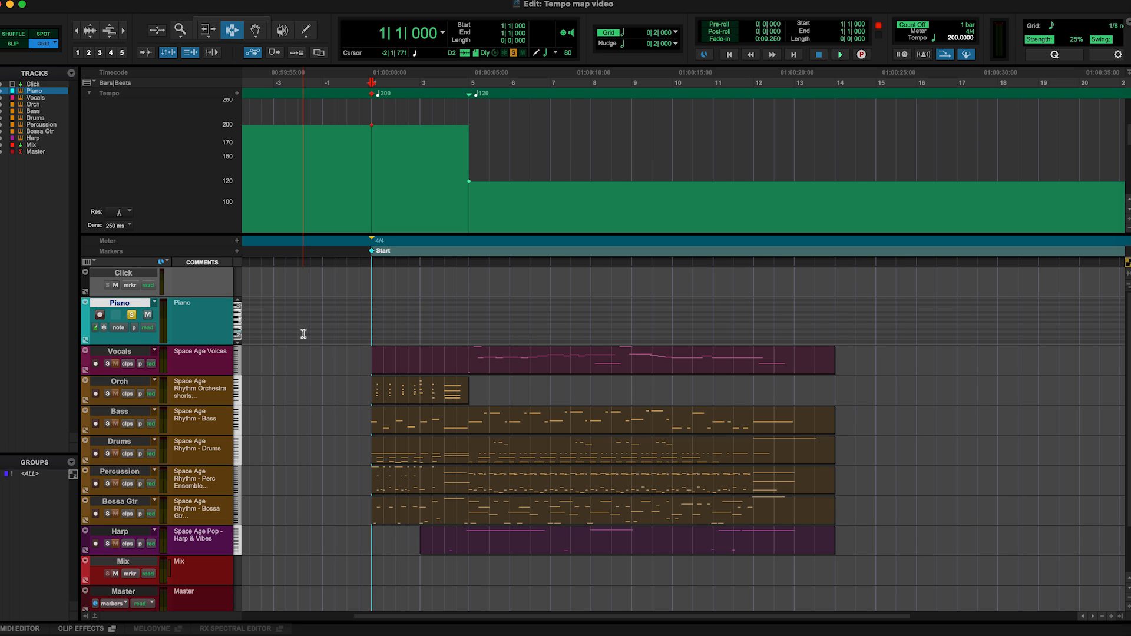
# Record a free-time MIDI part on the Piano track from bar 1 to about bar 8 and play it back
pyautogui.press('super+space')
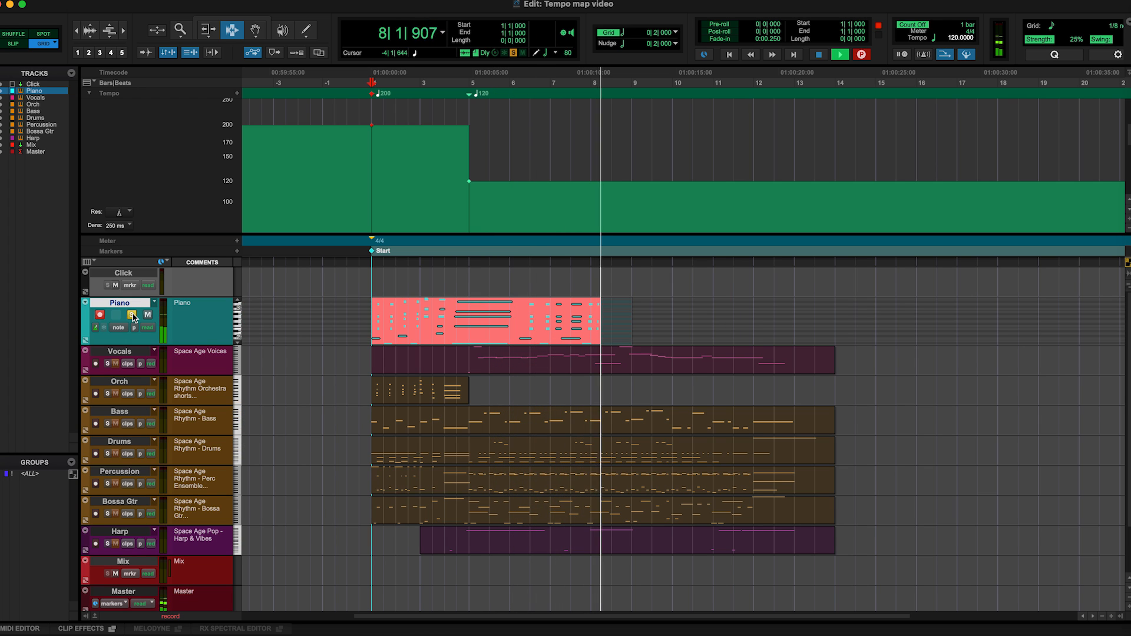
pyautogui.press('space')
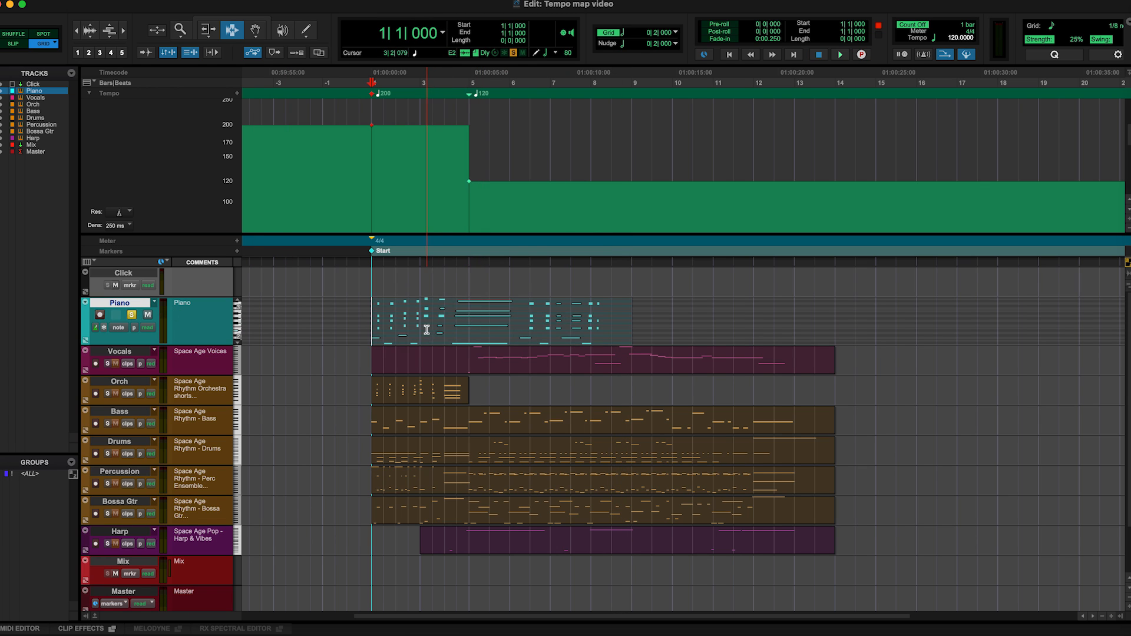
pyautogui.press('space')
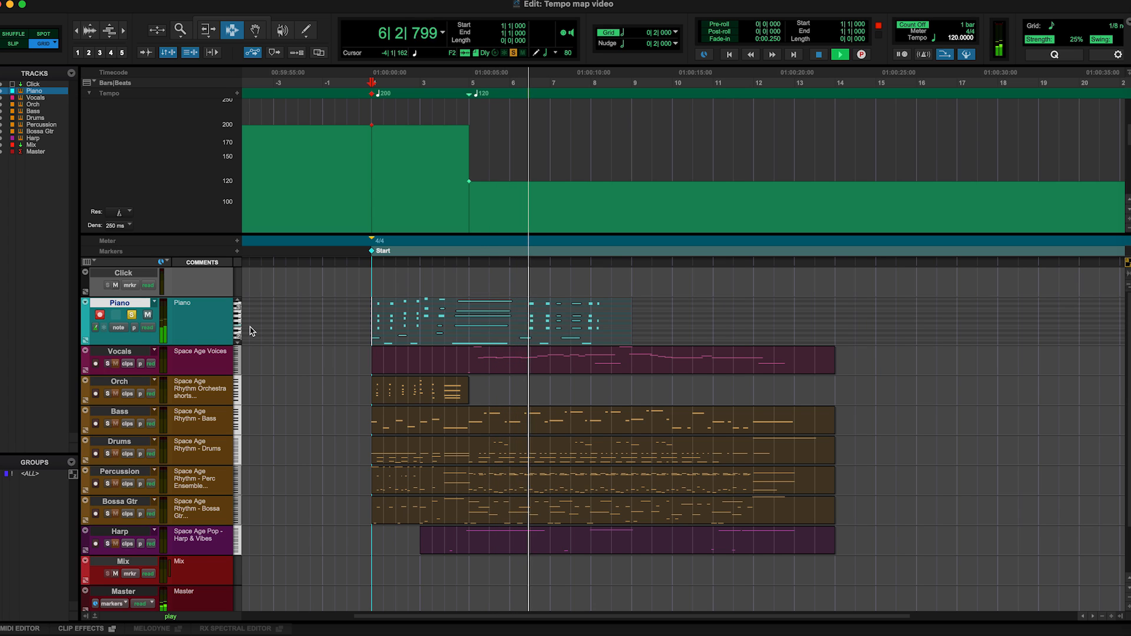
pyautogui.press('space')
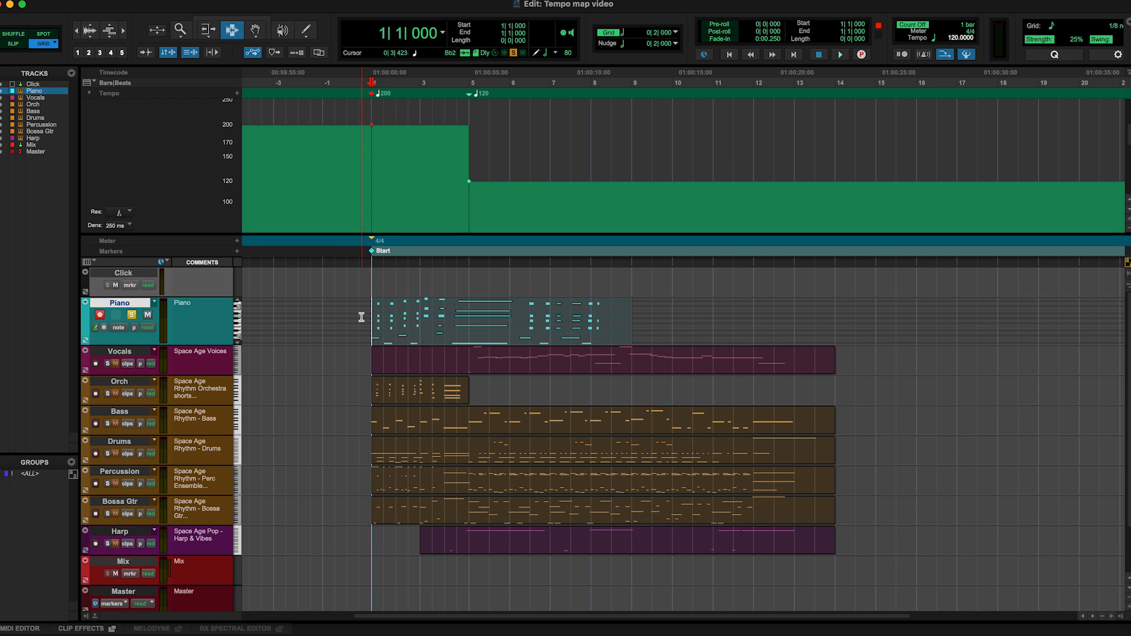
# Zoom in on the recorded piano notes and increase the Piano track's height further
pyautogui.press('F5')
pyautogui.click(341, 312)
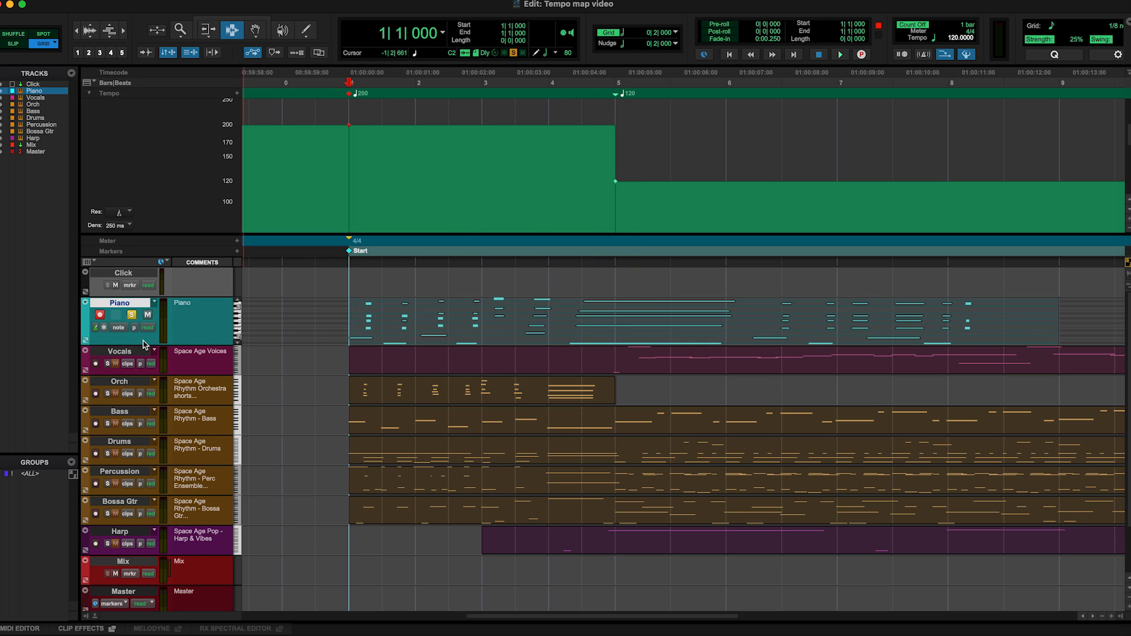
pyautogui.moveTo(137, 346); pyautogui.dragTo(139, 378)
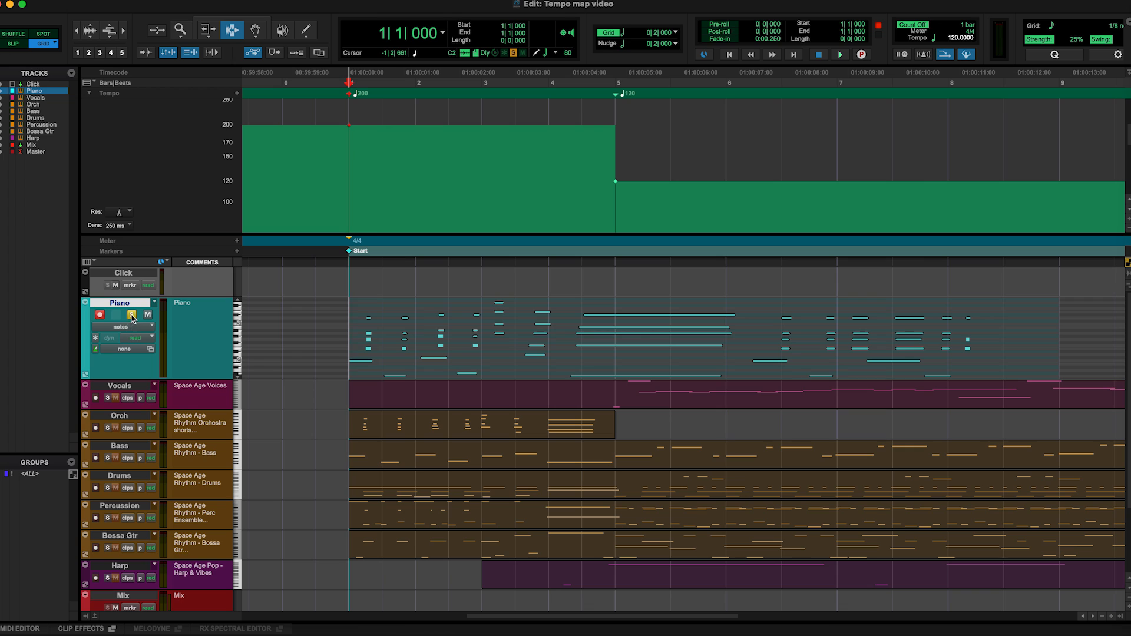
# Set the Piano track's timebase to Samples and turn off its solo
pyautogui.click(97, 350)
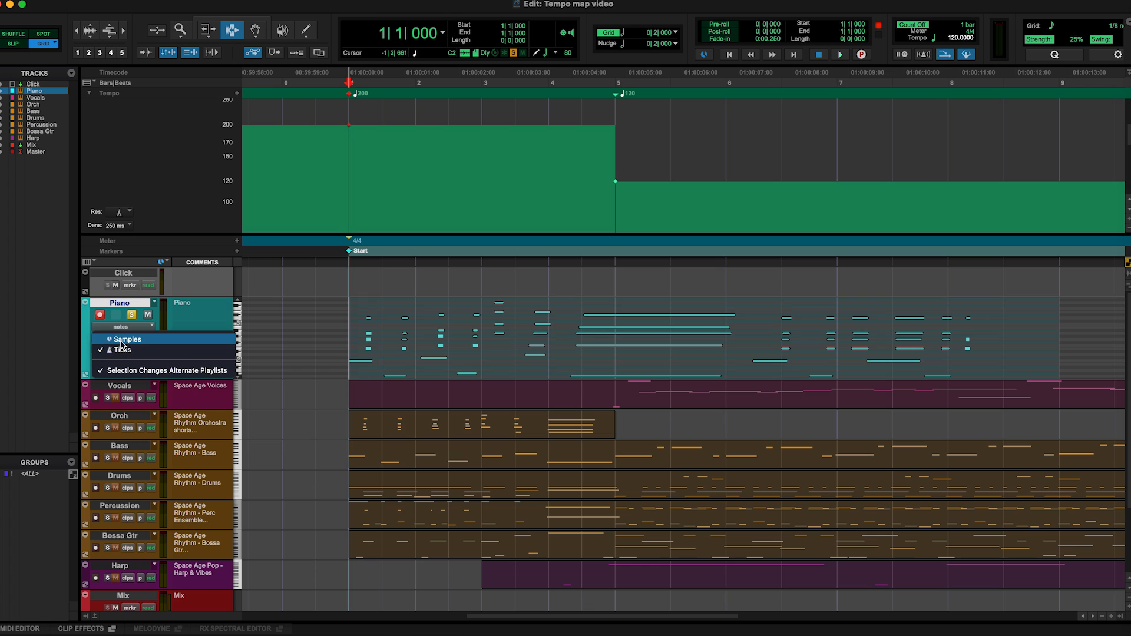
pyautogui.click(121, 340)
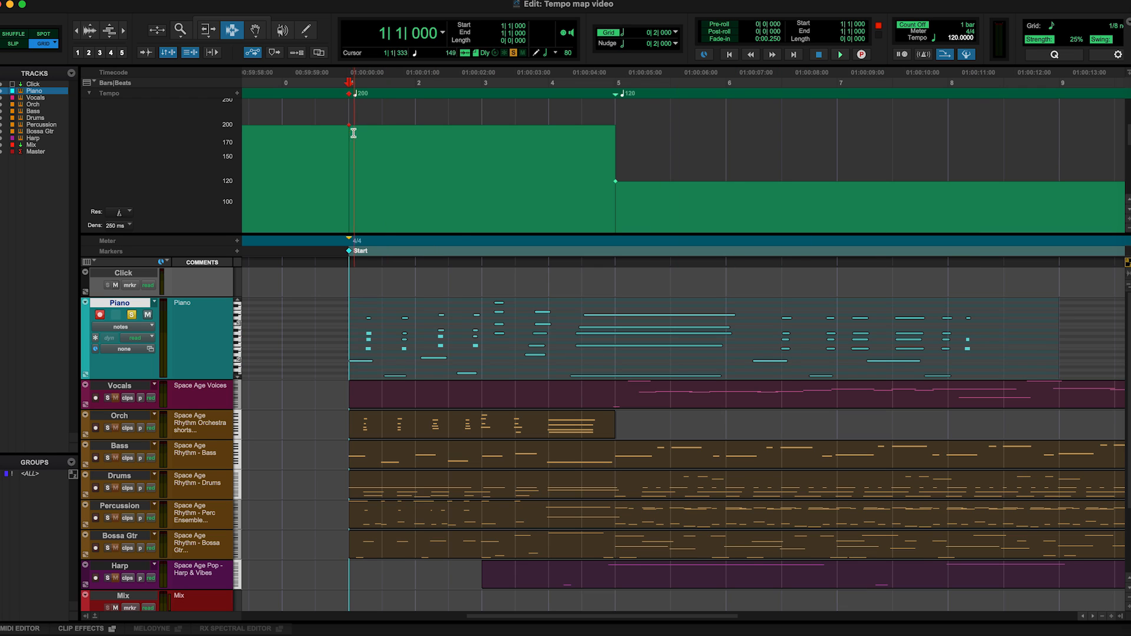
pyautogui.click(132, 315)
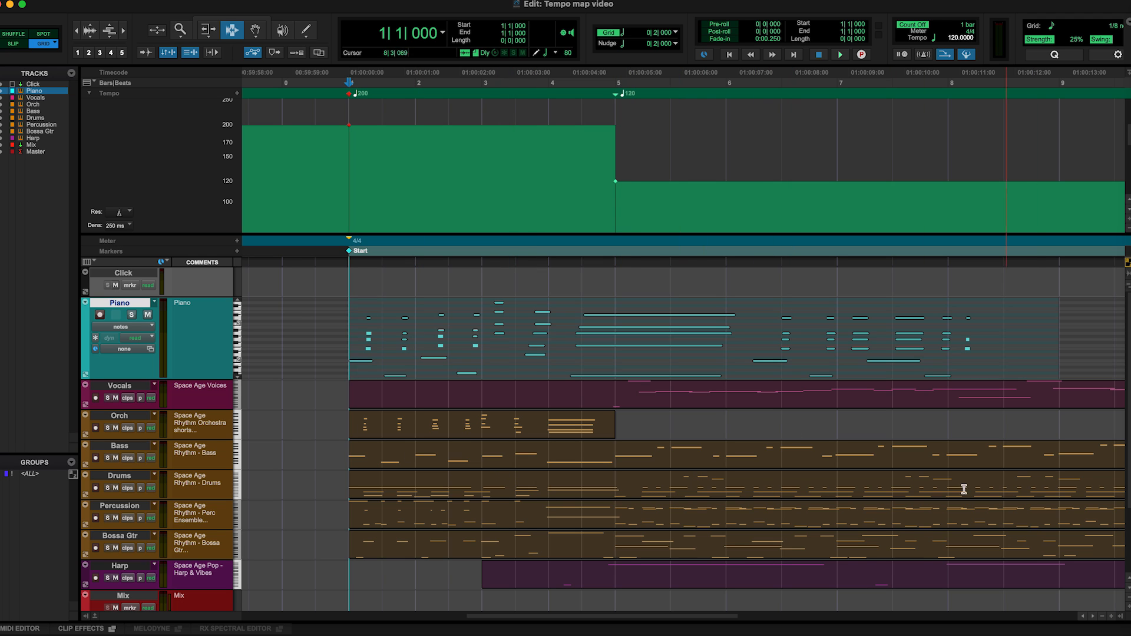
# Try a tempo of 60 BPM at the bar 1 tempo marker and undo the change
pyautogui.doubleClick(349, 95)
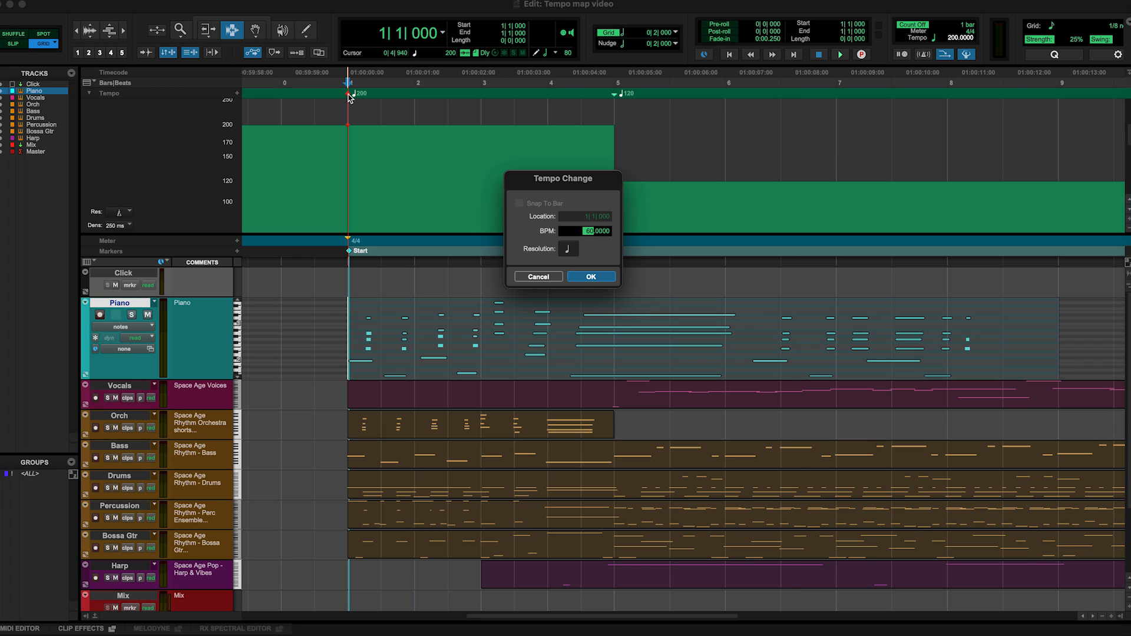
pyautogui.write('60')
pyautogui.press('Return')
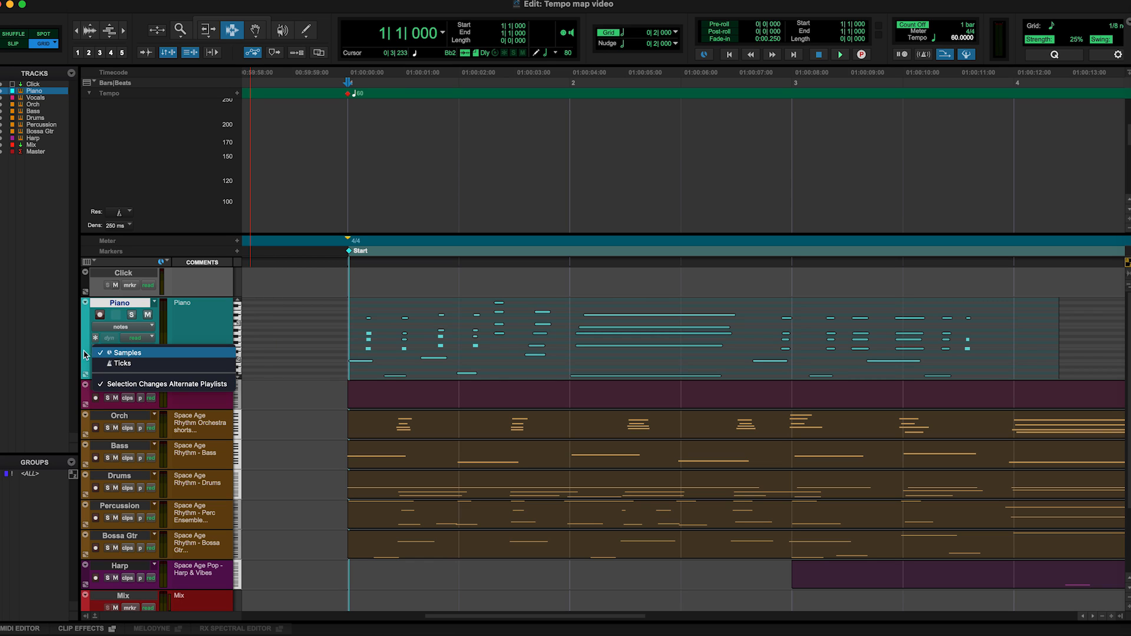
pyautogui.press('super+z')
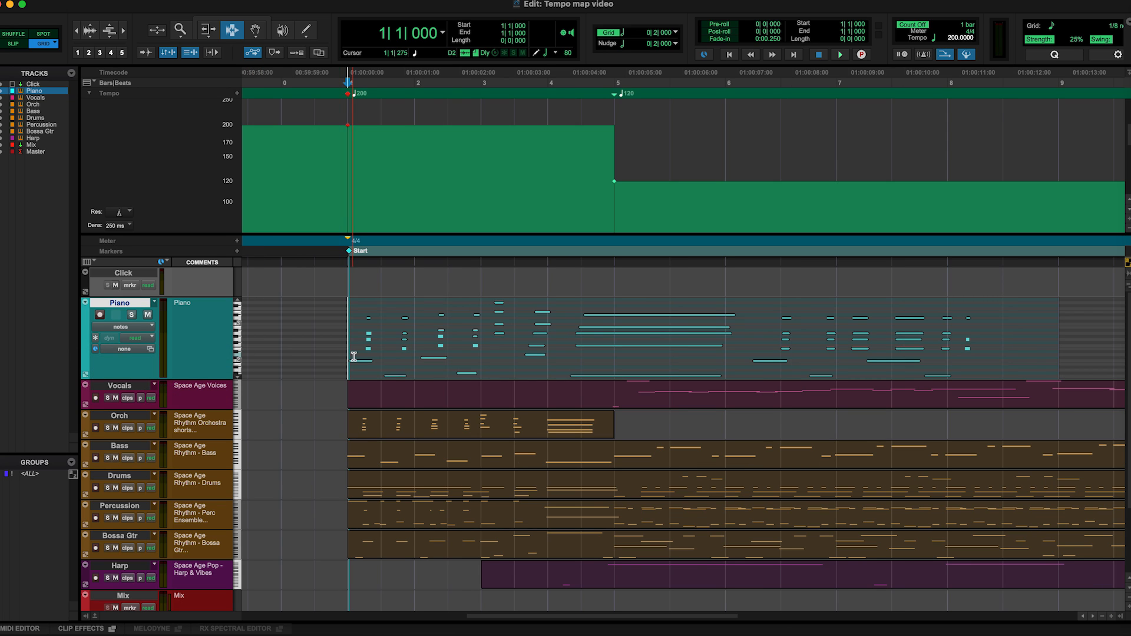
# Switch to Relative Grid mode and select the C#2 piano note near the start of bar 2 with the Grabber tool
pyautogui.press('F4')
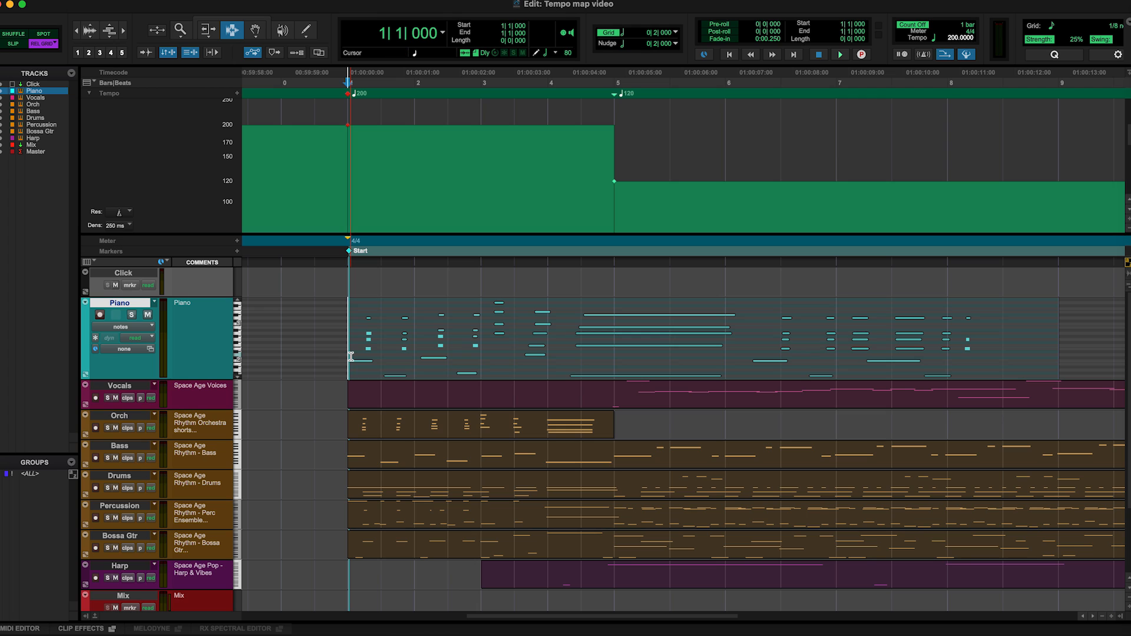
pyautogui.click(95, 352)
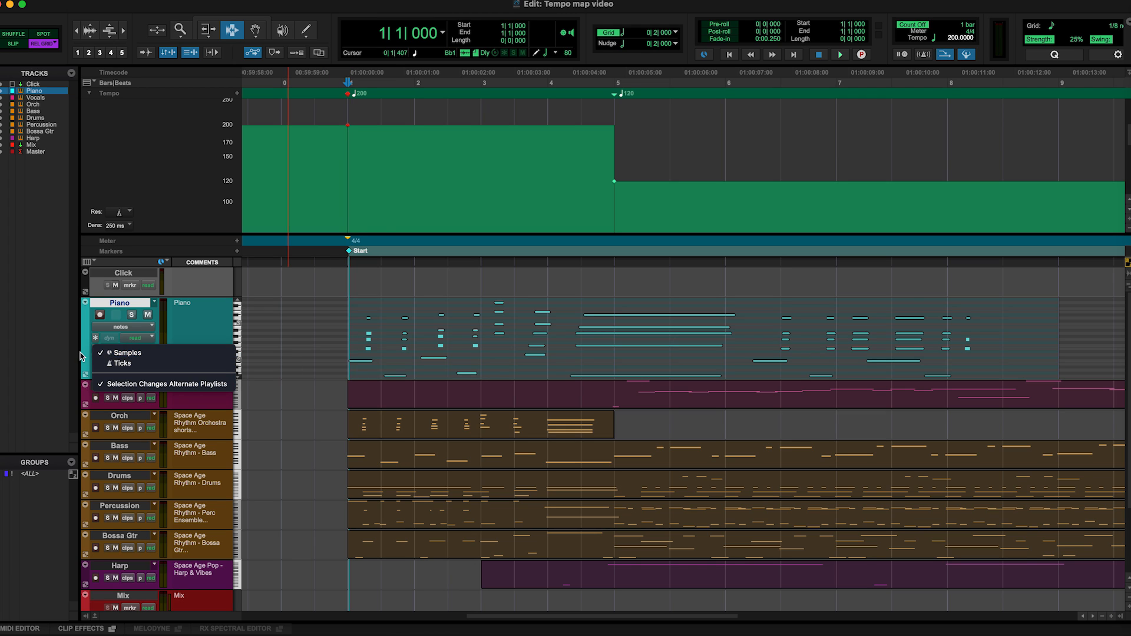
pyautogui.click(81, 356)
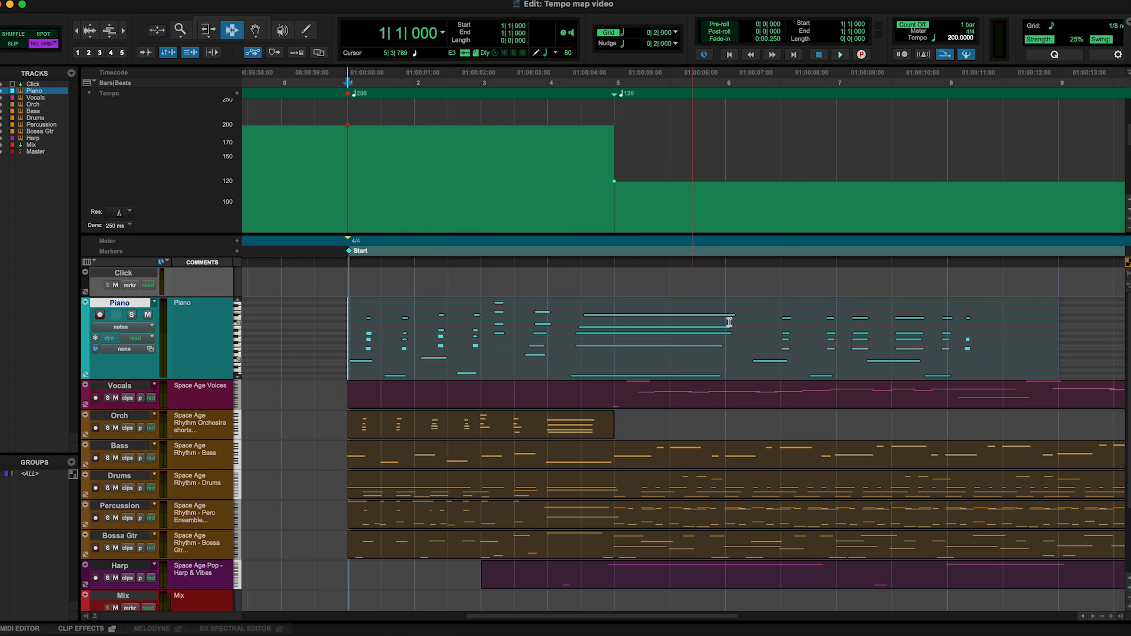
pyautogui.press('F8')
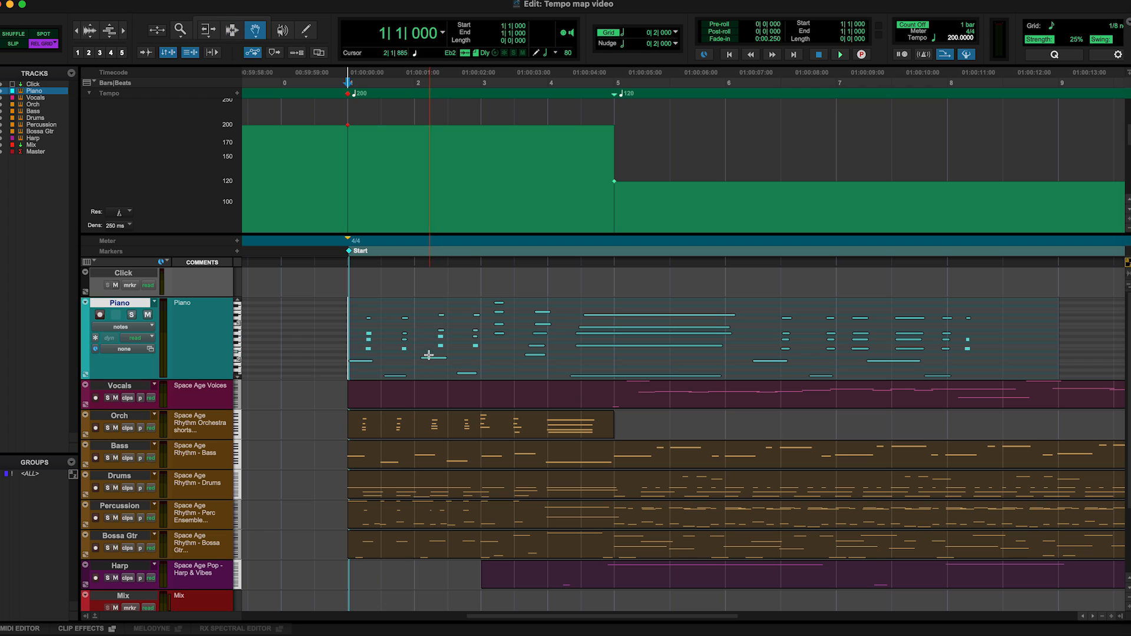
pyautogui.click(435, 358)
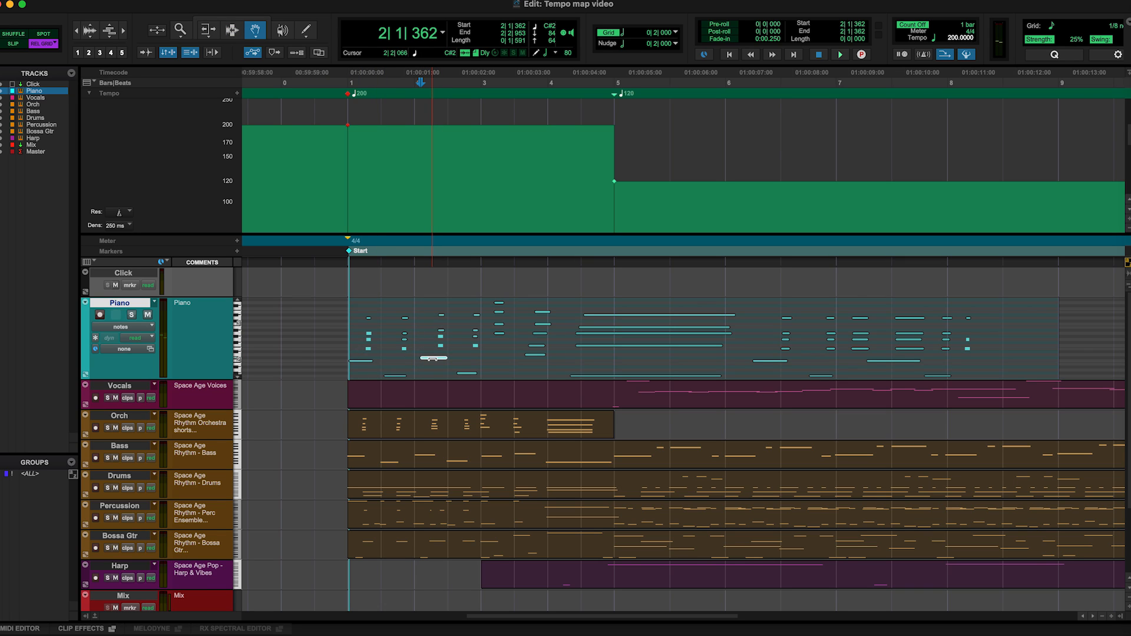
# Add Bar|Beat markers at 2|1|000 on the selected C#2 piano note and at 3|1|000 on the G3 note
pyautogui.press('super+i')
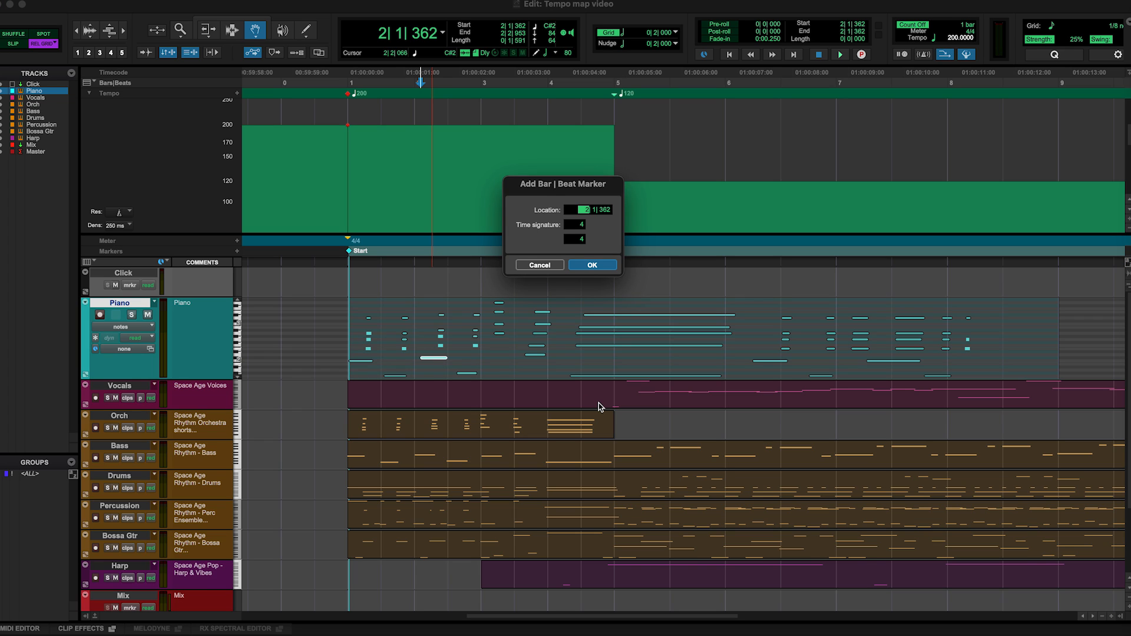
pyautogui.click(595, 211)
pyautogui.press('Return')
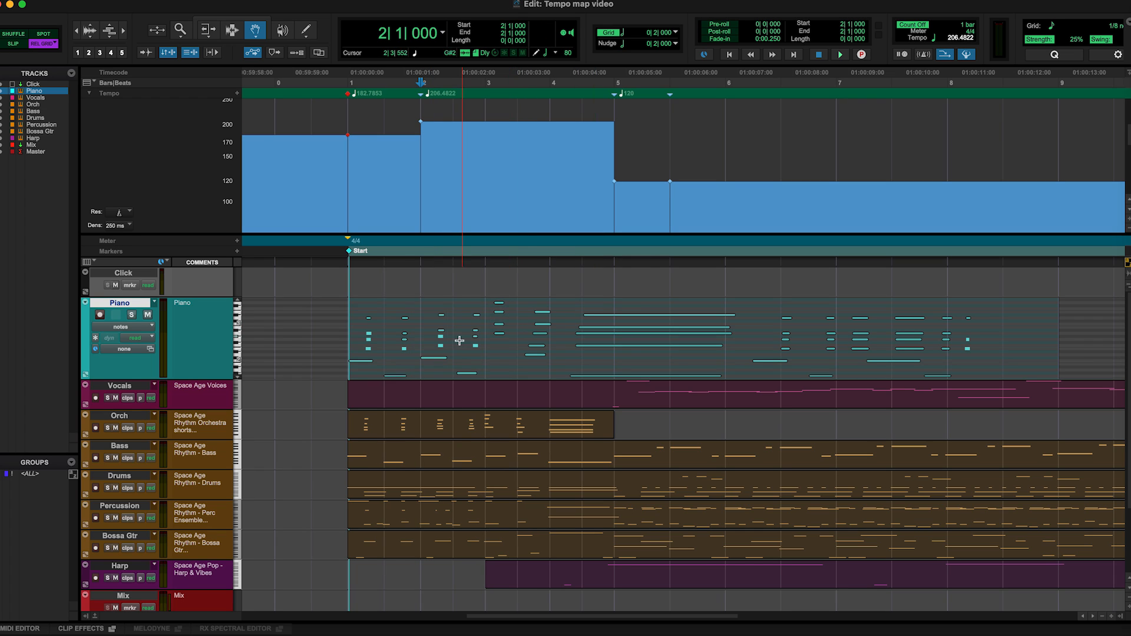
pyautogui.click(498, 304)
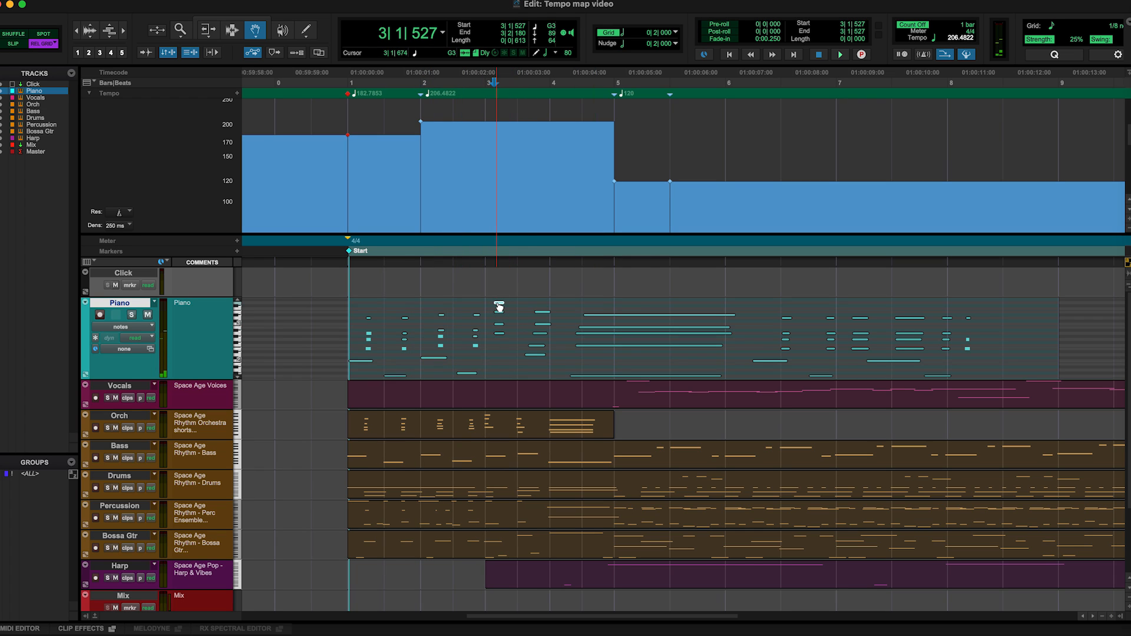
pyautogui.press('super+i')
pyautogui.press('Right')
pyautogui.press('Return')
# Add Bar|Beat markers at 3|3|000 on the E3 piano note and at 4|1|000 on the long Eb3 note
pyautogui.click(542, 313)
pyautogui.press('super+i')
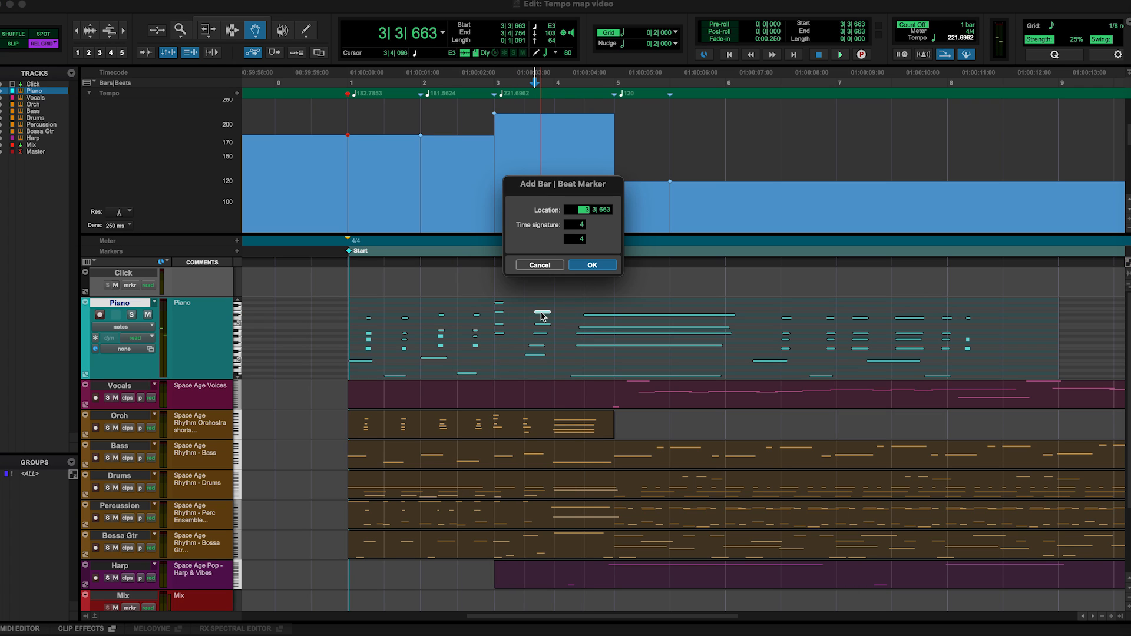
pyautogui.press('Right')
pyautogui.press('Return')
pyautogui.click(591, 316)
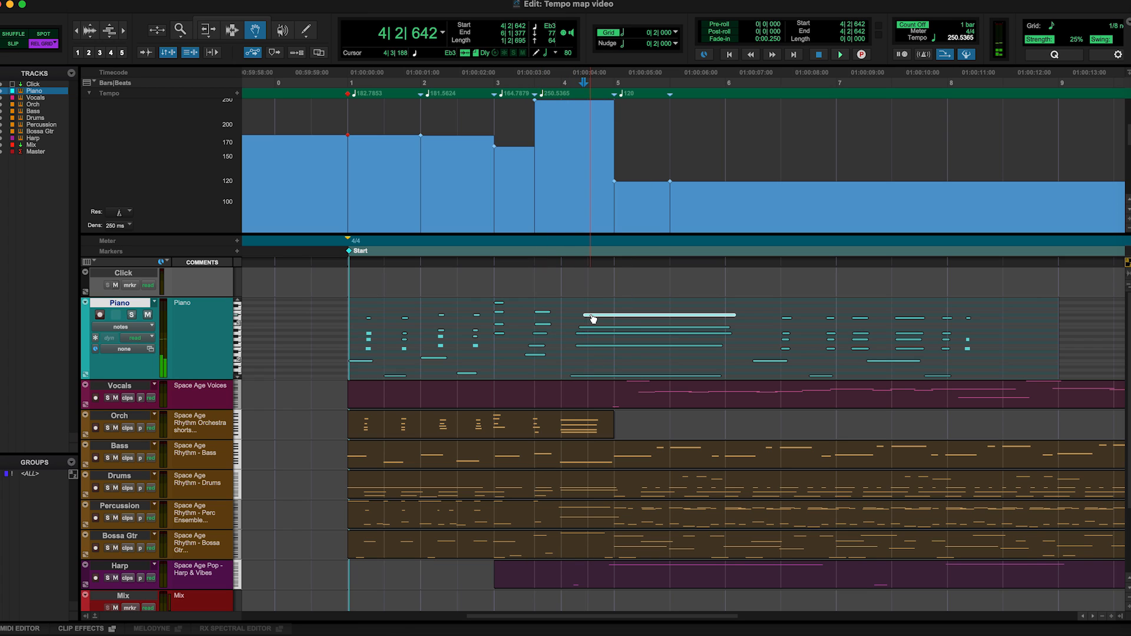
pyautogui.press('super+i')
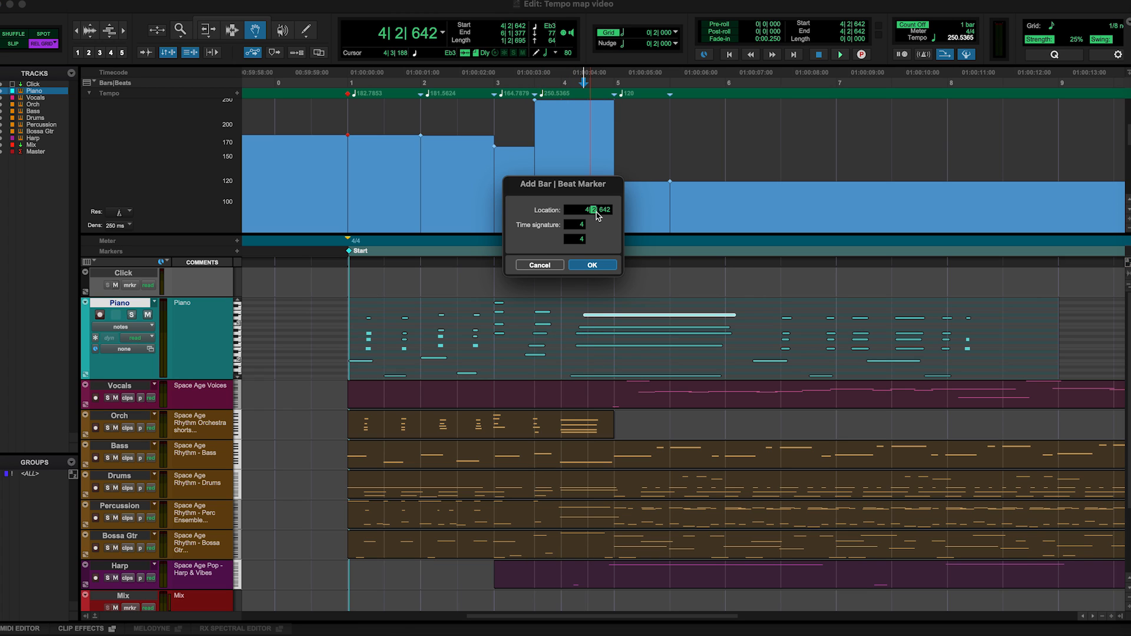
pyautogui.press('Return')
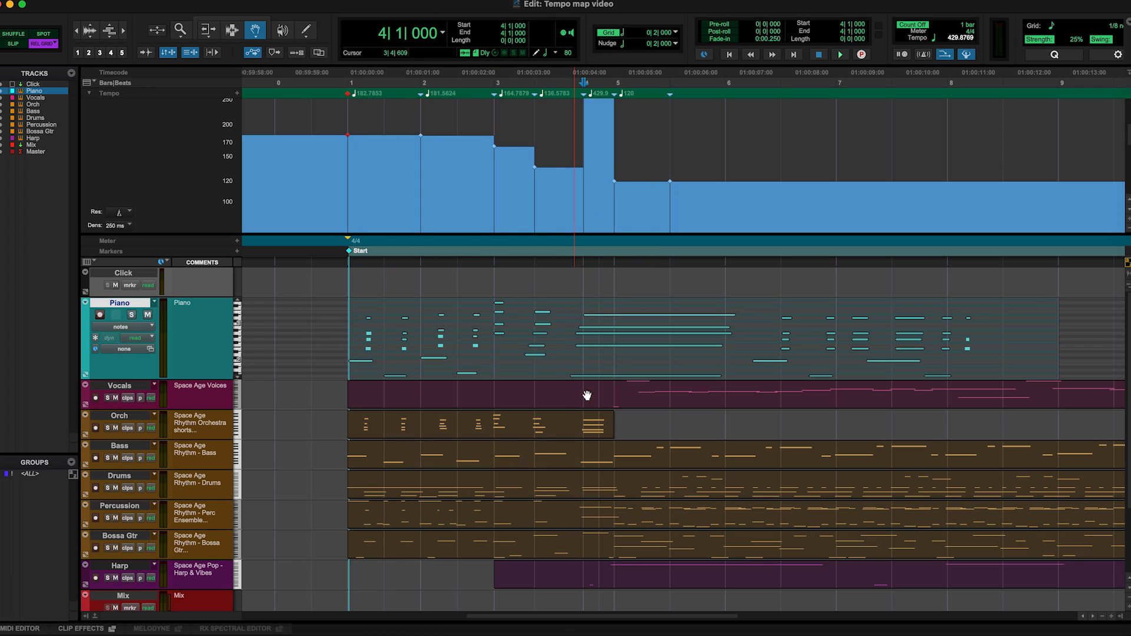
# Delete the leftover 120 BPM tempo marker after bar 4 in Slip mode
pyautogui.click(615, 180)
pyautogui.press('F7')
pyautogui.press('F2')
pyautogui.moveTo(604, 171); pyautogui.dragTo(637, 173)
pyautogui.press('Delete')
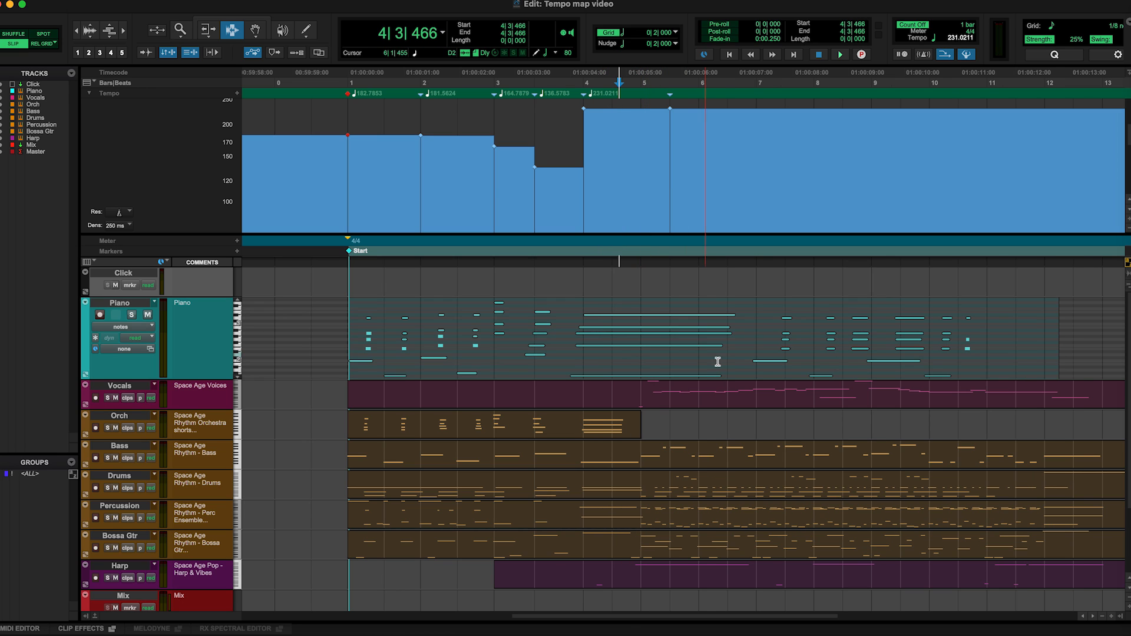
# Add a Bar|Beat marker at 5|1|000 on the C2 piano note that follows the long chord
pyautogui.press('F8')
pyautogui.click(767, 363)
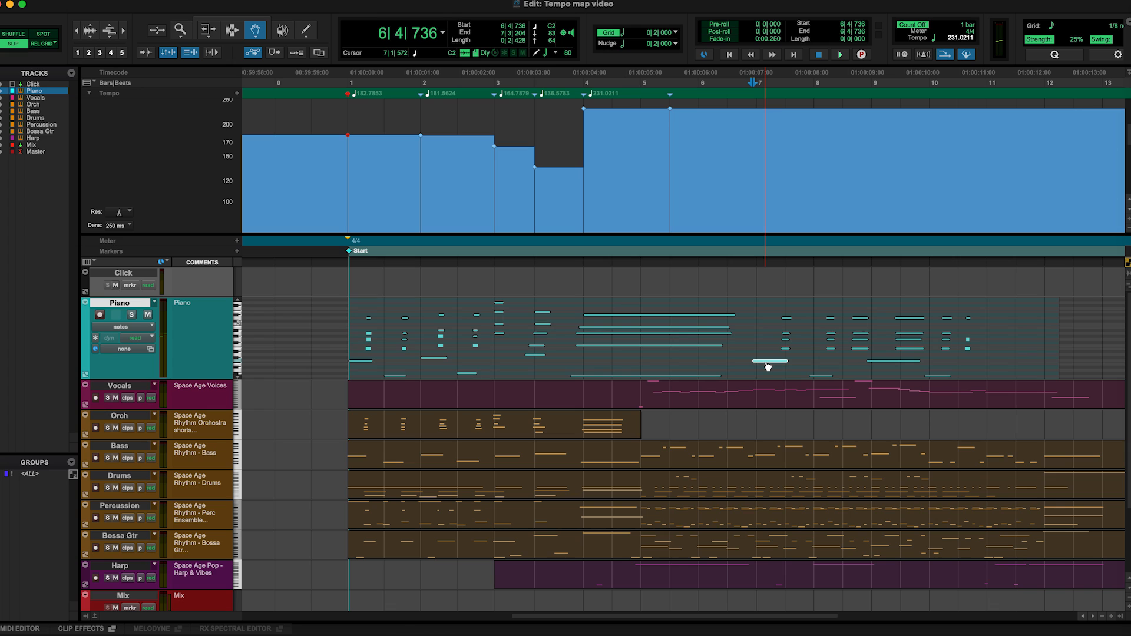
pyautogui.press('super+i')
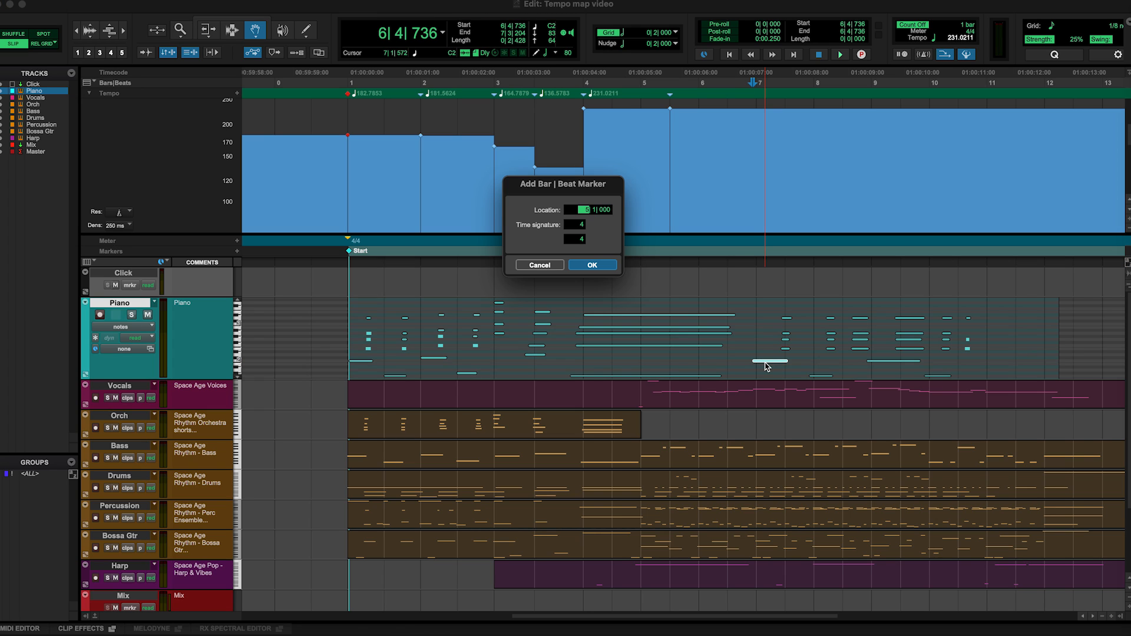
pyautogui.press('Return')
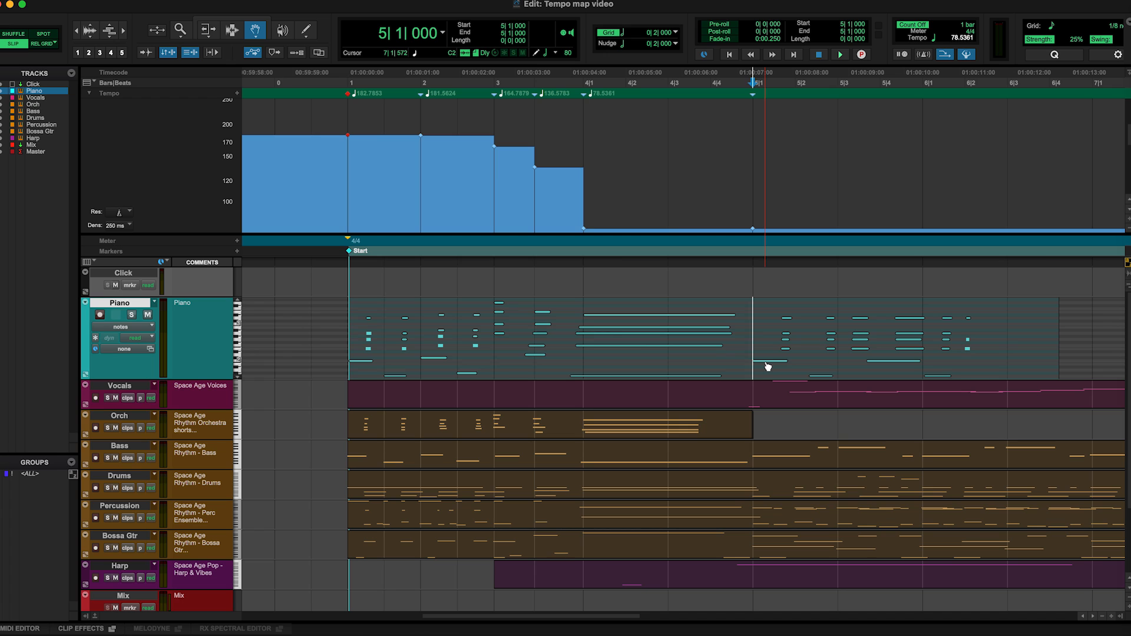
# Play the session from bar 1 in Relative Grid mode, muting the Piano track during playback
pyautogui.press('super+z')
pyautogui.press('F7')
pyautogui.press('F4')
pyautogui.press('Return')
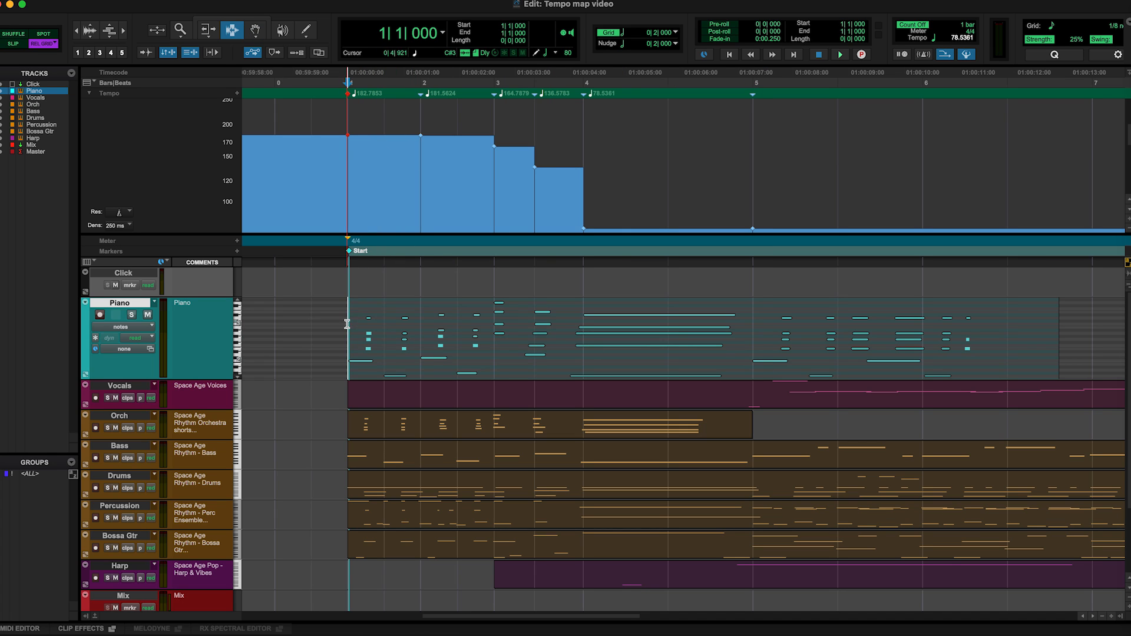
pyautogui.press('space')
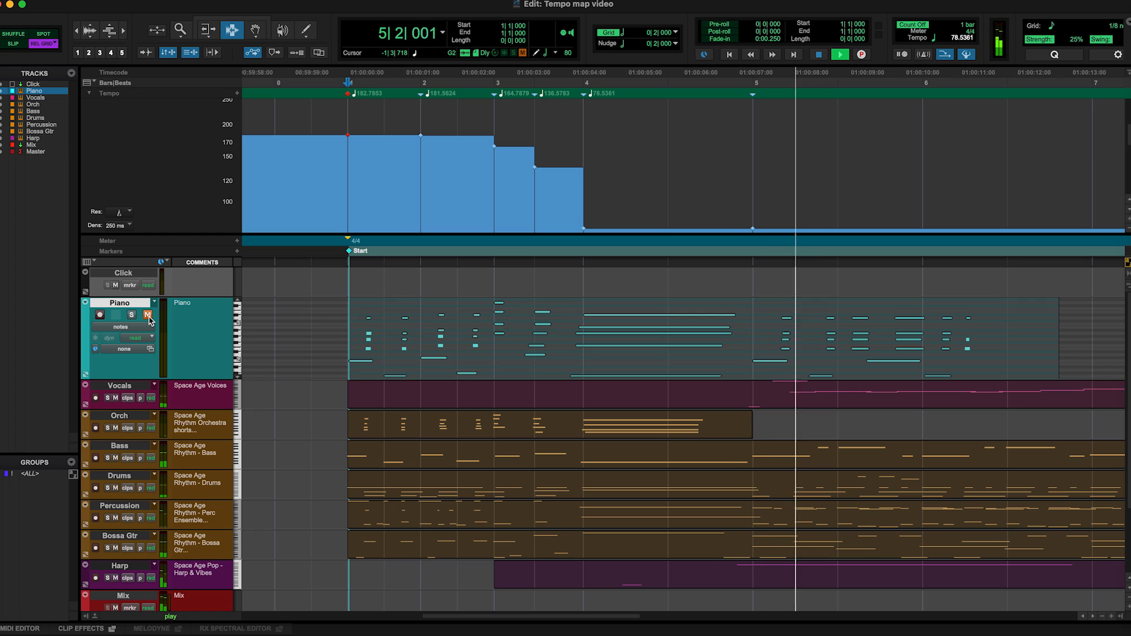
pyautogui.press('space')
pyautogui.click(753, 229)
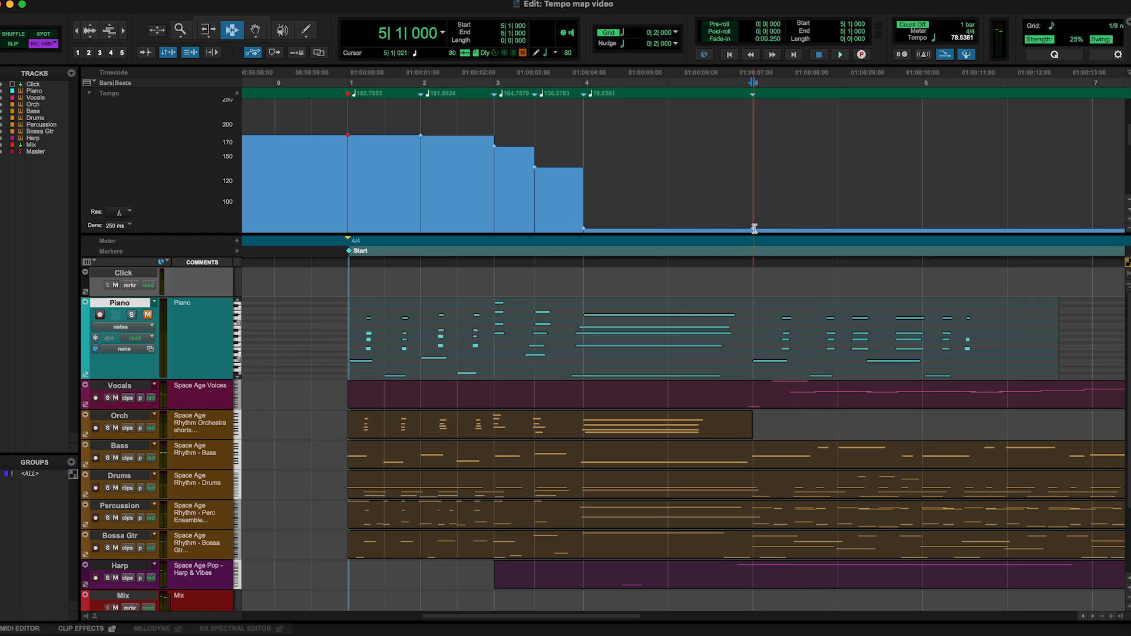
pyautogui.click(237, 93)
pyautogui.press('Escape')
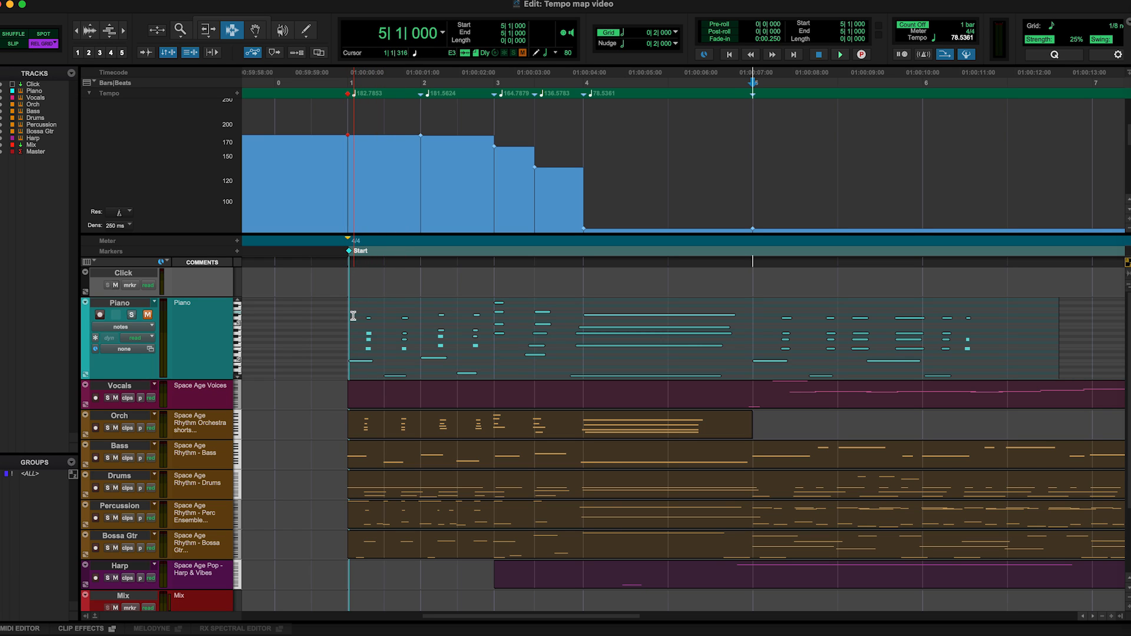
# Undo all the Bar|Beat marker edits back to the original tempos of 200 and 120 BPM
pyautogui.press('super+z')
pyautogui.press('super+z')
pyautogui.press('super+z')
pyautogui.press('super+z')
pyautogui.press('super+z')
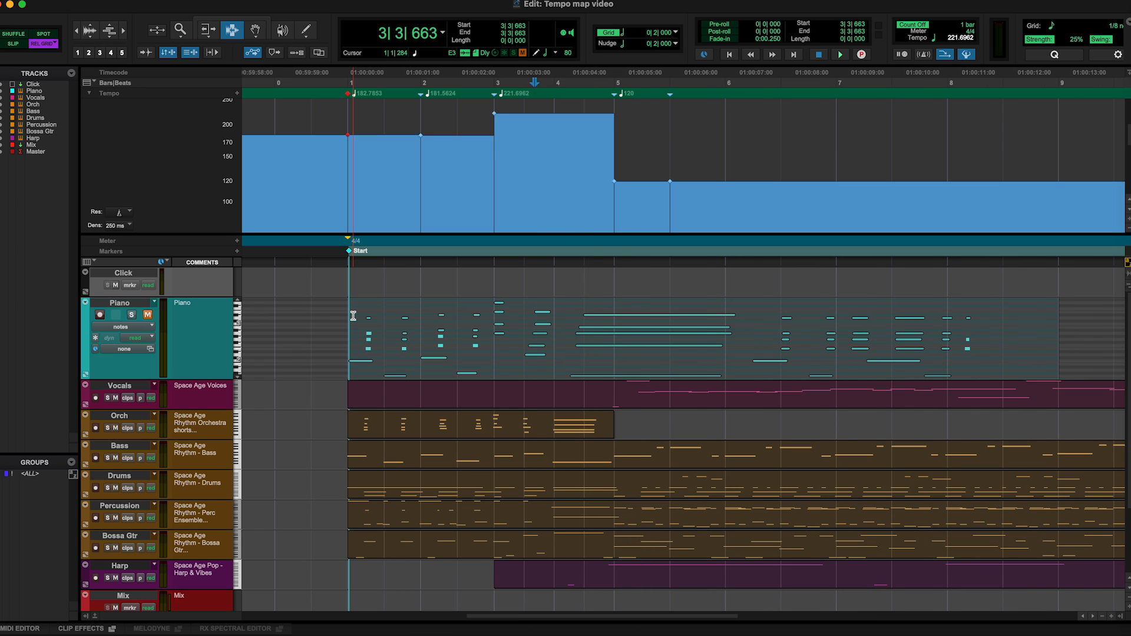
pyautogui.press('super+z')
pyautogui.click(282, 336)
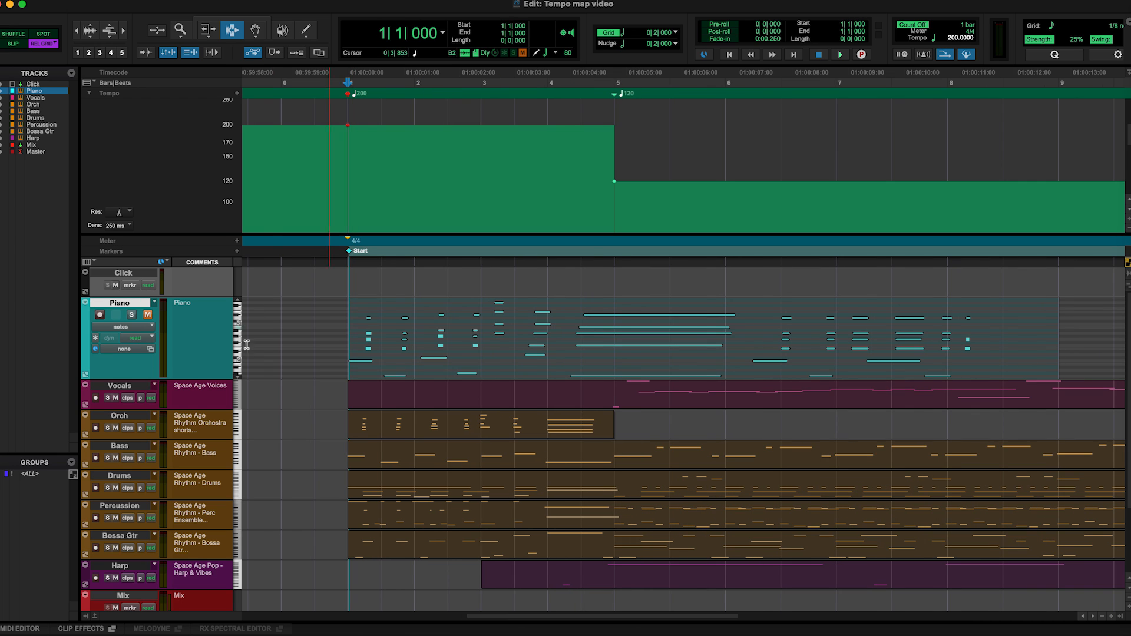
pyautogui.click(96, 350)
pyautogui.click(73, 353)
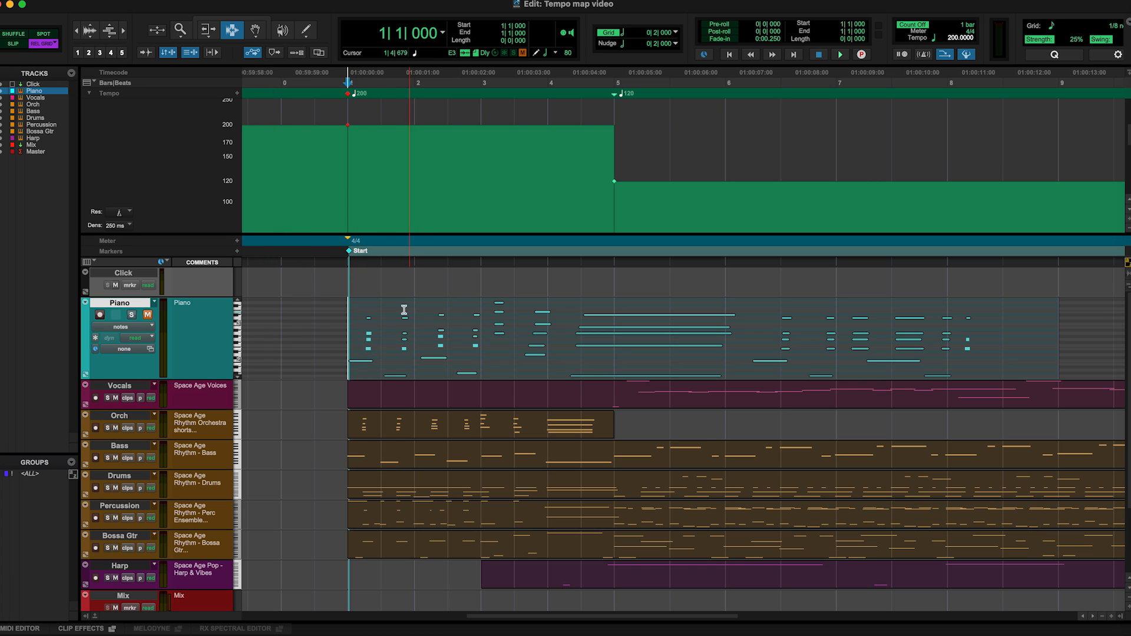
# Trim bar 1's tempo to 183.1467 BPM in Relative Grid mode so bar 2 starts at the C#2 piano note
pyautogui.press('F2')
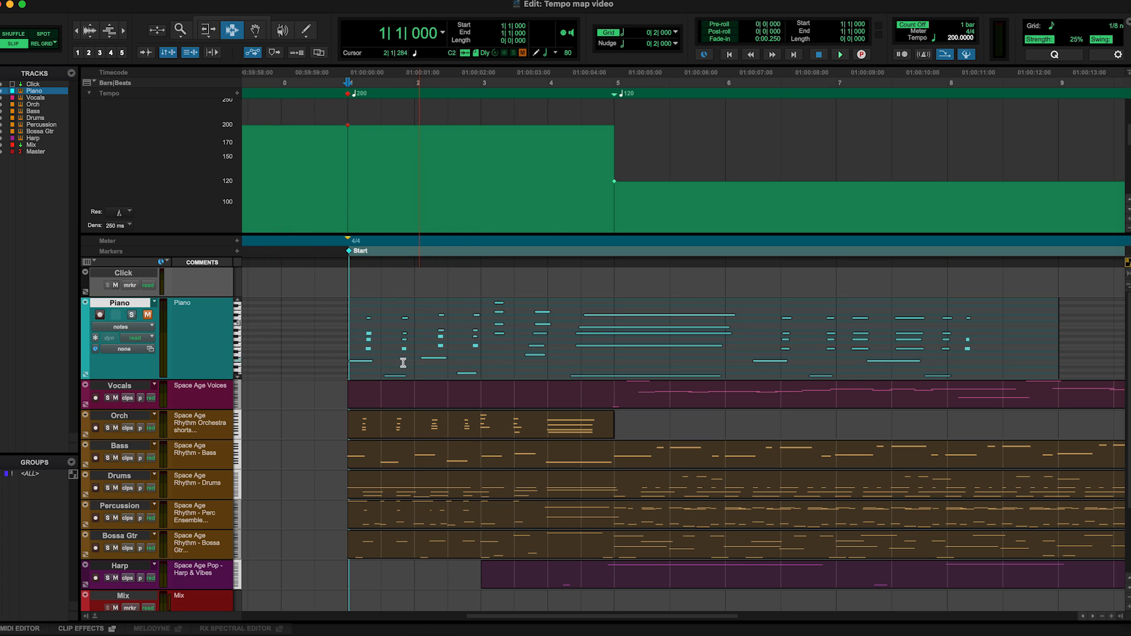
pyautogui.press('F5')
pyautogui.moveTo(341, 354); pyautogui.dragTo(806, 348)
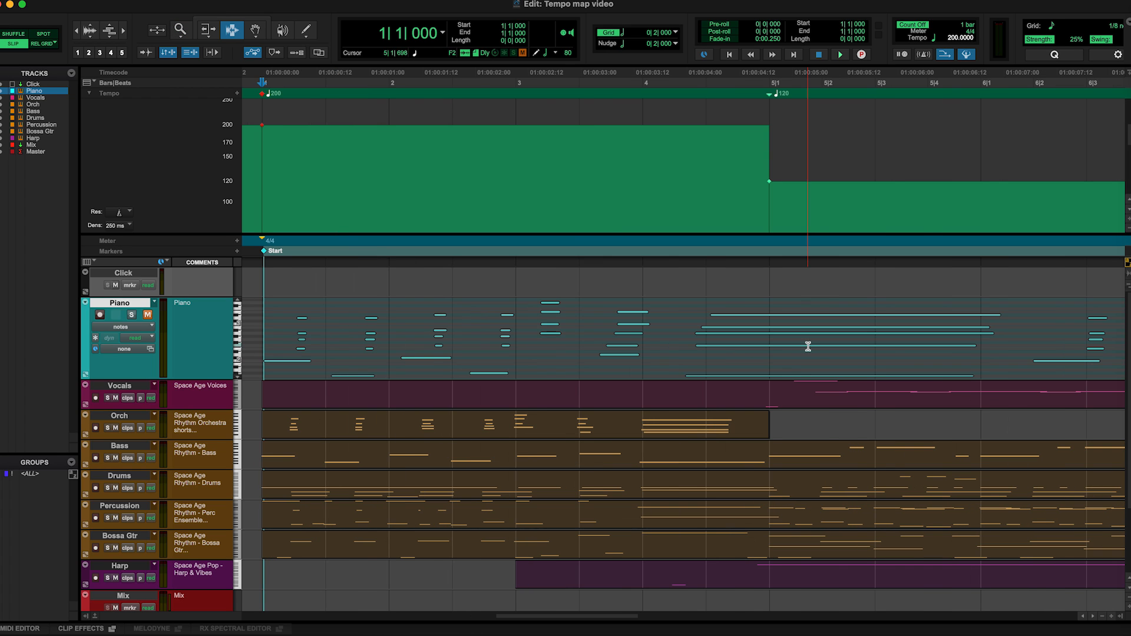
pyautogui.press('F8')
pyautogui.click(419, 359)
pyautogui.press('F7')
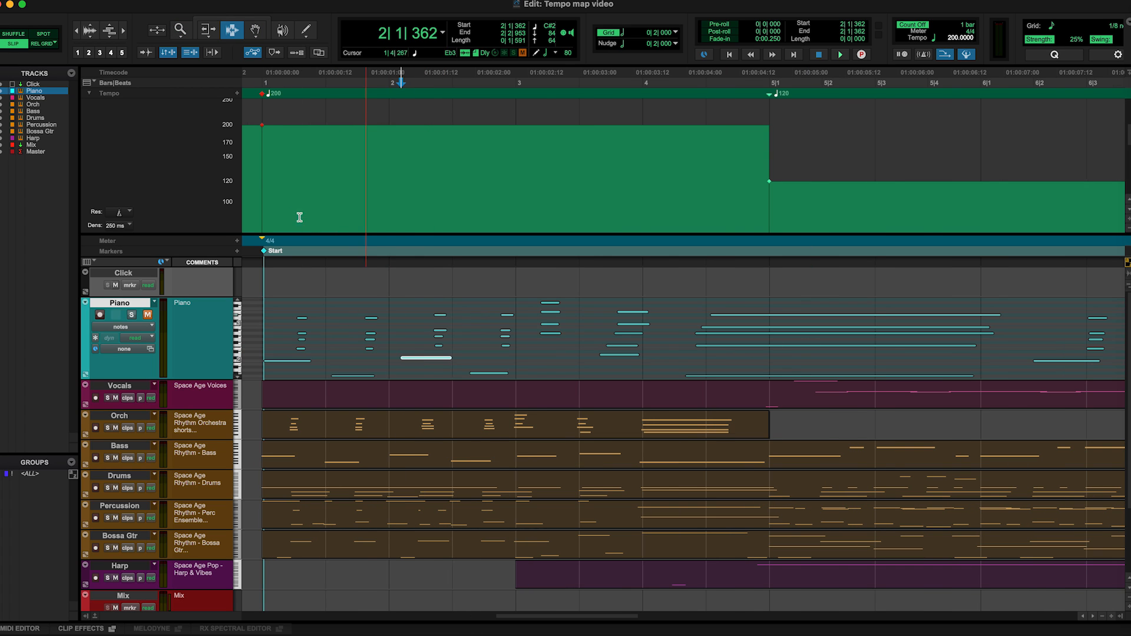
pyautogui.press('F4')
pyautogui.moveTo(264, 181); pyautogui.dragTo(385, 179)
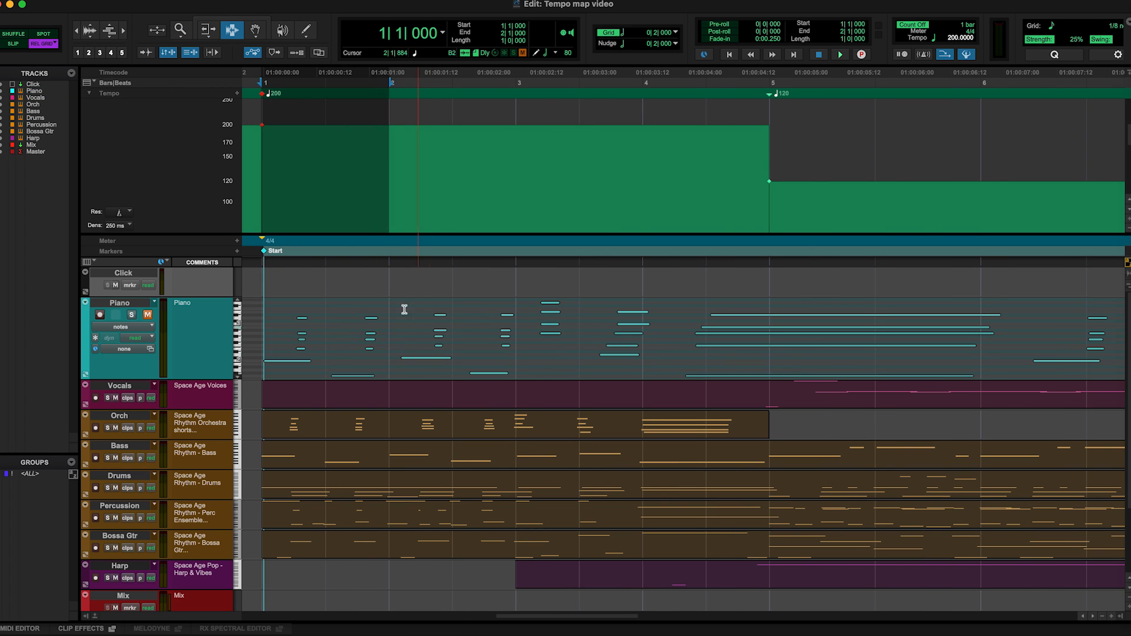
pyautogui.press('F6')
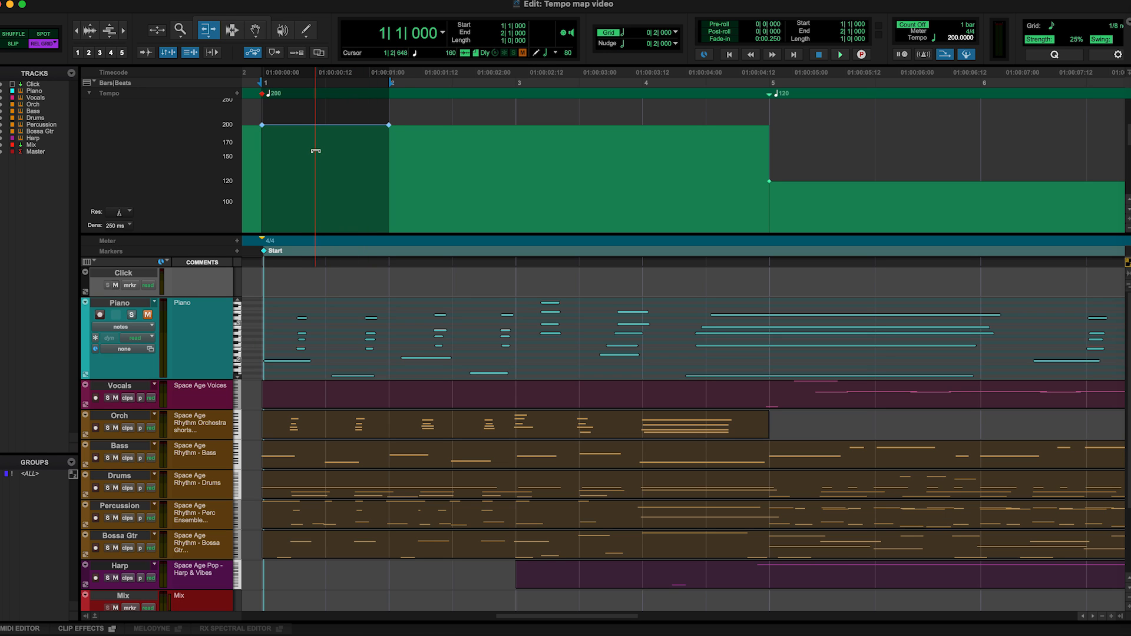
pyautogui.moveTo(316, 152); pyautogui.dragTo(317, 160)
# Trim the tempo of the first half of bar 2 to 183.1467 BPM to match the low piano note near beat 3
pyautogui.press('F8')
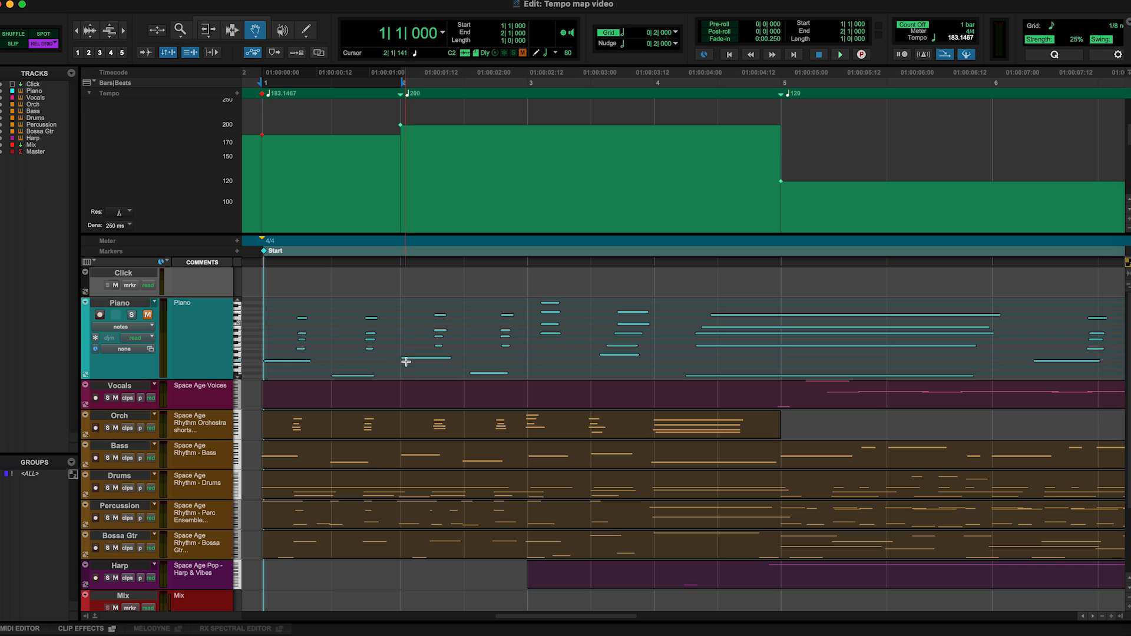
pyautogui.click(416, 357)
pyautogui.click(477, 375)
pyautogui.press('F7')
pyautogui.moveTo(406, 199); pyautogui.dragTo(505, 220)
pyautogui.press('F6')
pyautogui.press('F7')
# Trim the tempo of the second half of bar 2 to 180.1495 BPM so bar 3 starts at the G3 piano note
pyautogui.click(526, 221)
pyautogui.press('F8')
pyautogui.click(548, 304)
pyautogui.press('F7')
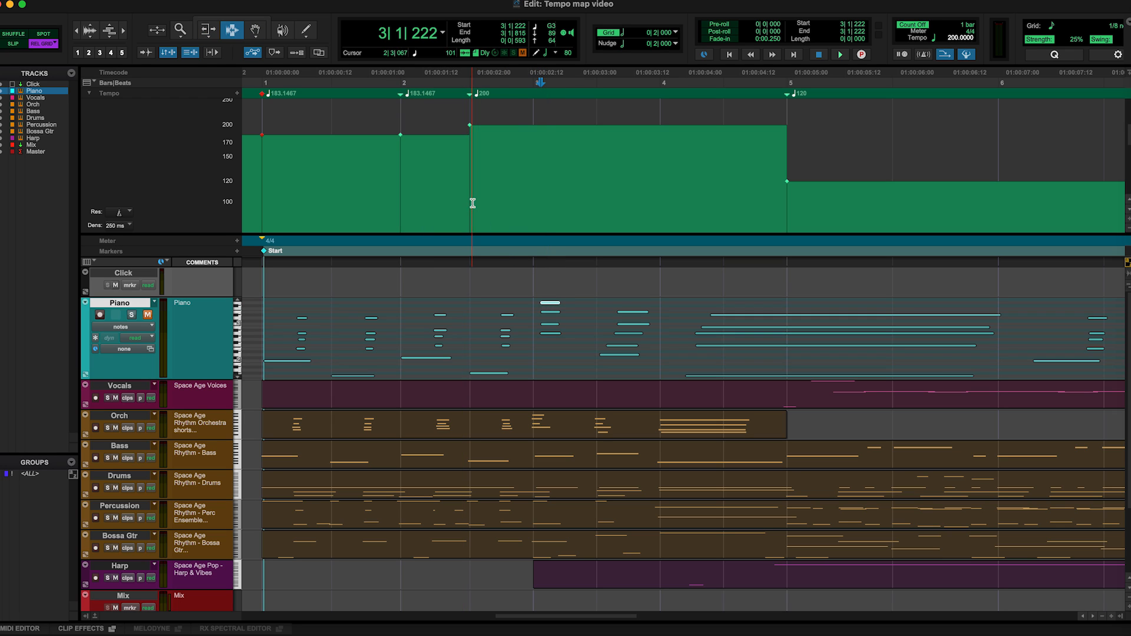
pyautogui.moveTo(470, 204); pyautogui.dragTo(521, 203)
pyautogui.press('F8')
pyautogui.click(556, 304)
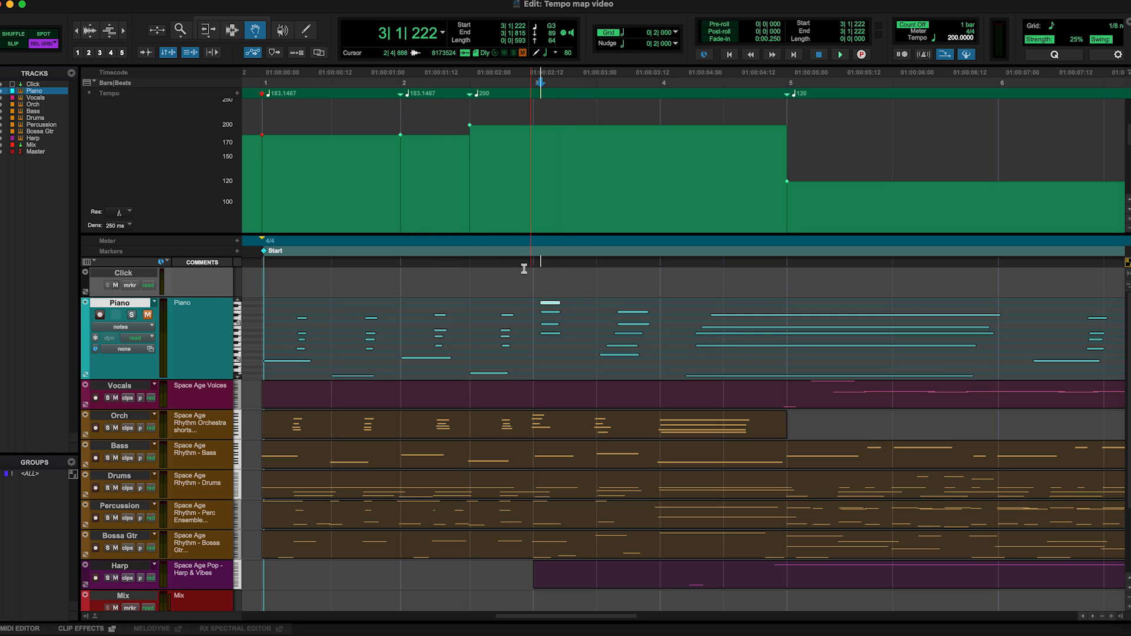
pyautogui.press('F7')
pyautogui.moveTo(475, 215); pyautogui.dragTo(587, 234)
pyautogui.press('F6')
pyautogui.press('F7')
# Trim the tempo of the first half of bar 3 to 167.7135 BPM to match the piano chord on beat 3
pyautogui.press('F8')
pyautogui.click(618, 303)
pyautogui.press('F7')
pyautogui.press('F6')
# Try to trim the tempo of the second half of bar 3 to the long Eb3 note and undo the change
pyautogui.press('F8')
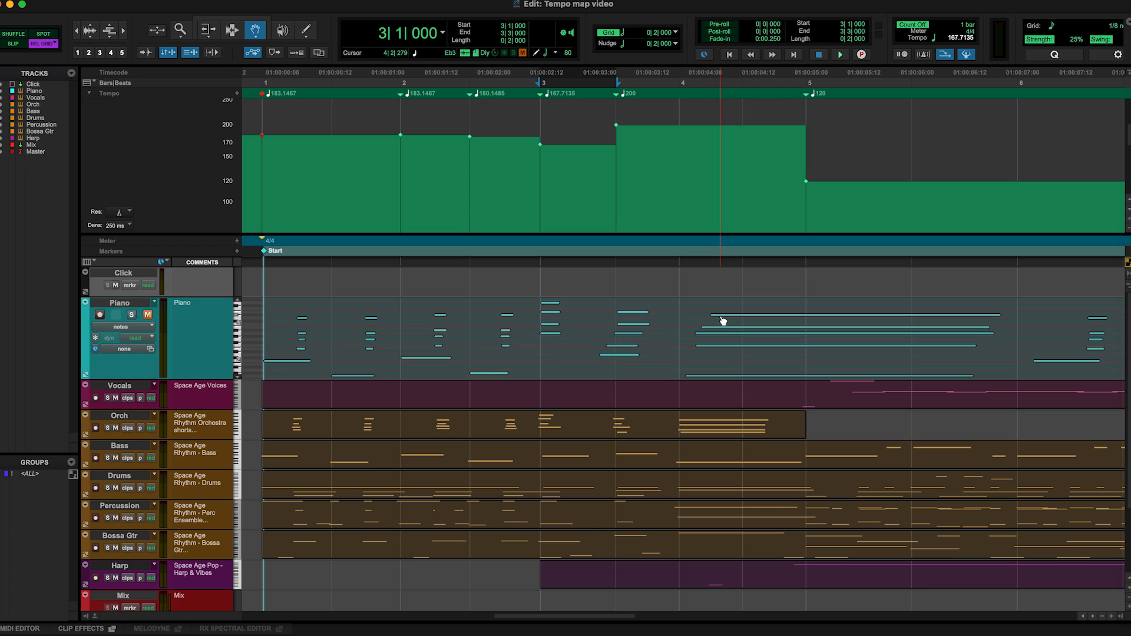
pyautogui.click(723, 318)
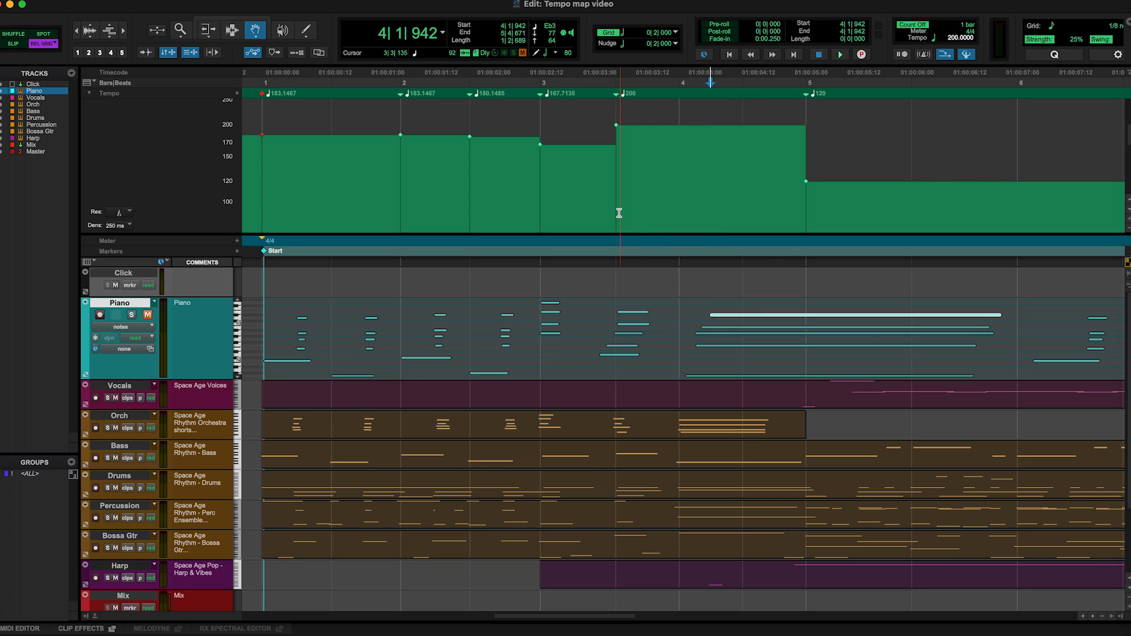
pyautogui.moveTo(619, 213); pyautogui.dragTo(666, 203)
pyautogui.press('F6')
pyautogui.scroll(3, 666, 202)
pyautogui.press('super+z')
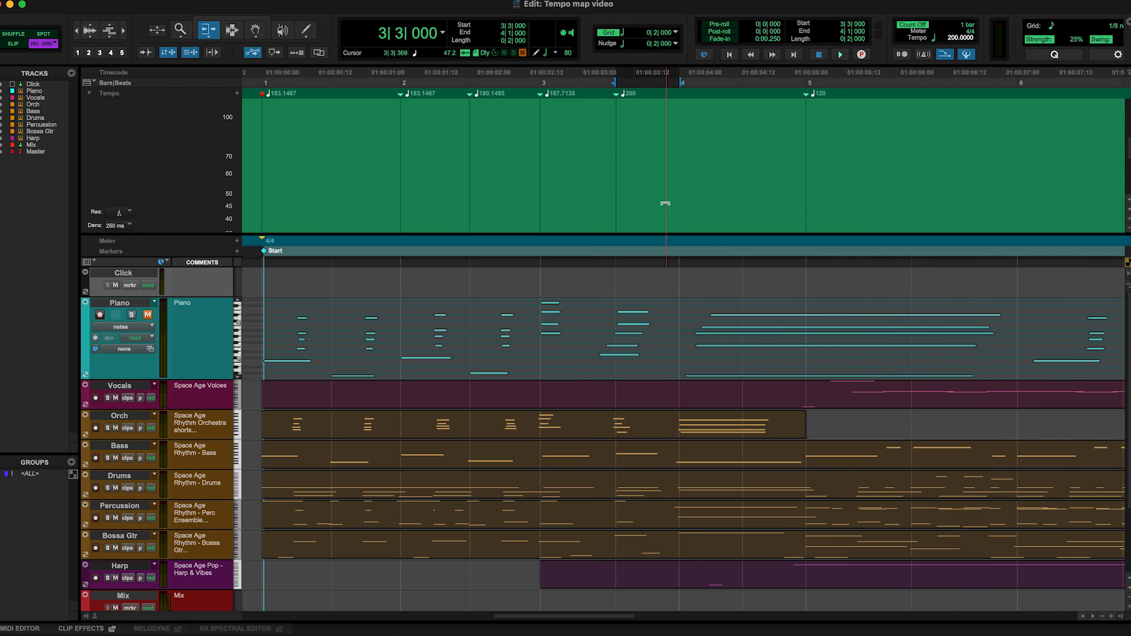
# Trim the tempo of the second half of bar 3 to 136.8229 BPM so bar 4 meets the long piano chord
pyautogui.scroll(5, 663, 208)
pyautogui.scroll(3, 663, 209)
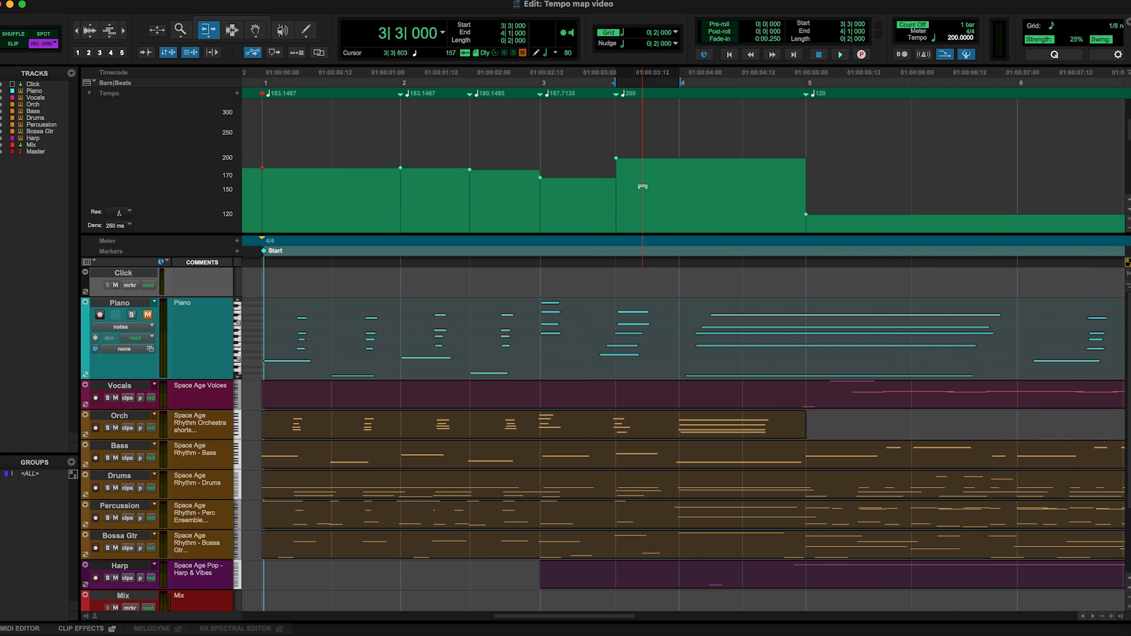
pyautogui.scroll(2, 643, 187)
pyautogui.press('F7')
pyautogui.moveTo(622, 181); pyautogui.dragTo(670, 178)
pyautogui.press('F6')
pyautogui.moveTo(657, 180)
pyautogui.mouseDown()
pyautogui.moveTo(656, 202)
pyautogui.moveTo(677, 190)
pyautogui.mouseUp()
pyautogui.scroll(-3, 654, 191)
pyautogui.press('F7')
pyautogui.press('super+z')
pyautogui.press('F6')
pyautogui.press('F7')
pyautogui.press('F6')
pyautogui.moveTo(682, 190); pyautogui.dragTo(685, 196)
pyautogui.press('F7')
# Try to trim the tempo of bar 4 and undo the change
pyautogui.moveTo(724, 192); pyautogui.dragTo(782, 172)
pyautogui.press('F6')
pyautogui.press('super+z')
# Trim bar 4's tempo to 78.925 BPM so bar 5 starts at the piano note following the long chord
pyautogui.press('F7')
pyautogui.press('F4')
pyautogui.click(690, 176)
pyautogui.moveTo(628, 178); pyautogui.dragTo(702, 182)
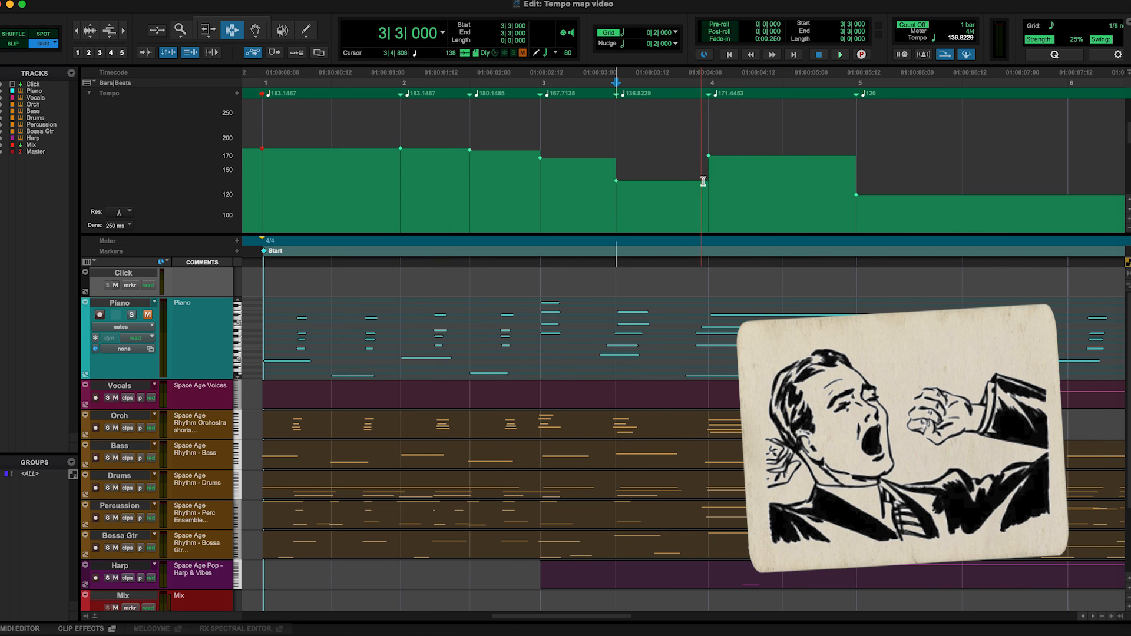
pyautogui.click(702, 181)
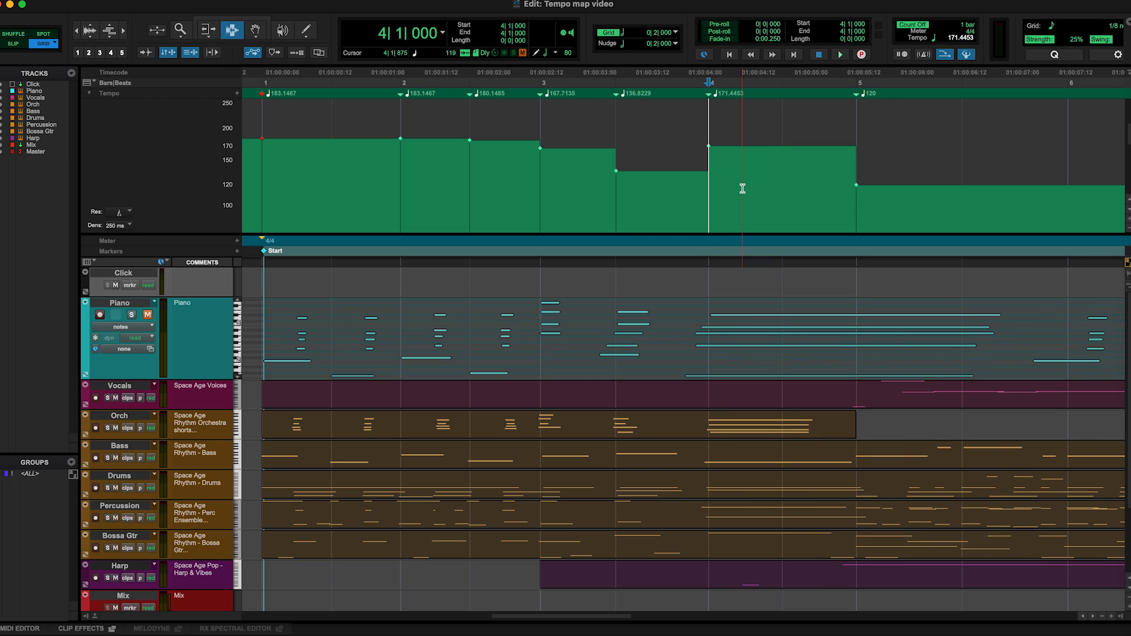
pyautogui.press('super+bracketleft')
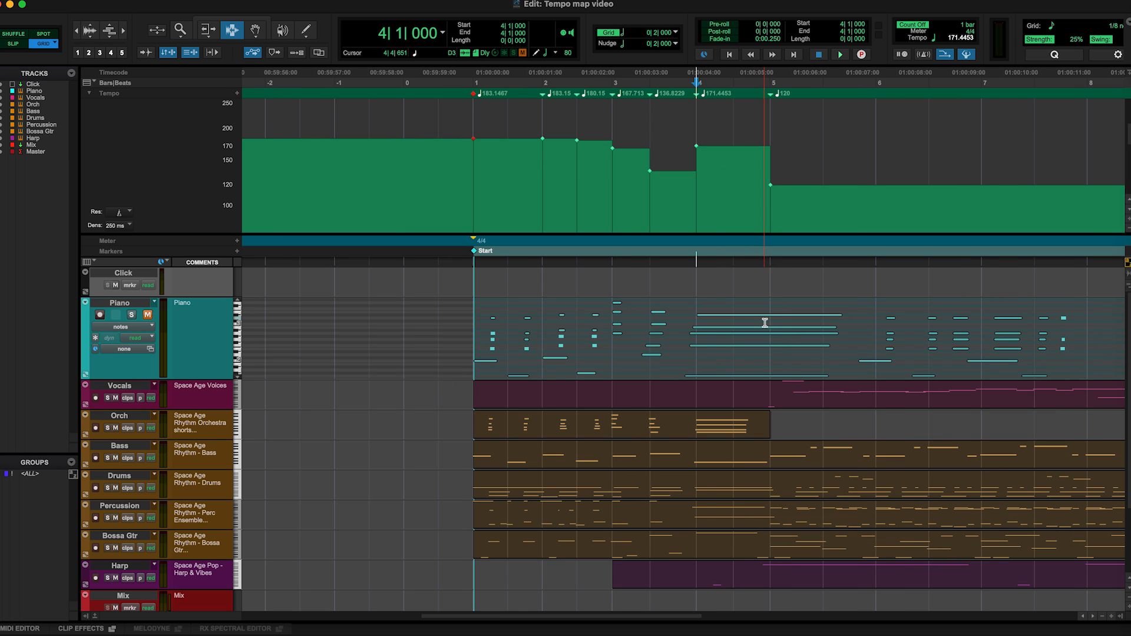
pyautogui.press('F6')
pyautogui.moveTo(700, 173); pyautogui.dragTo(782, 201)
pyautogui.scroll(-3, 754, 168)
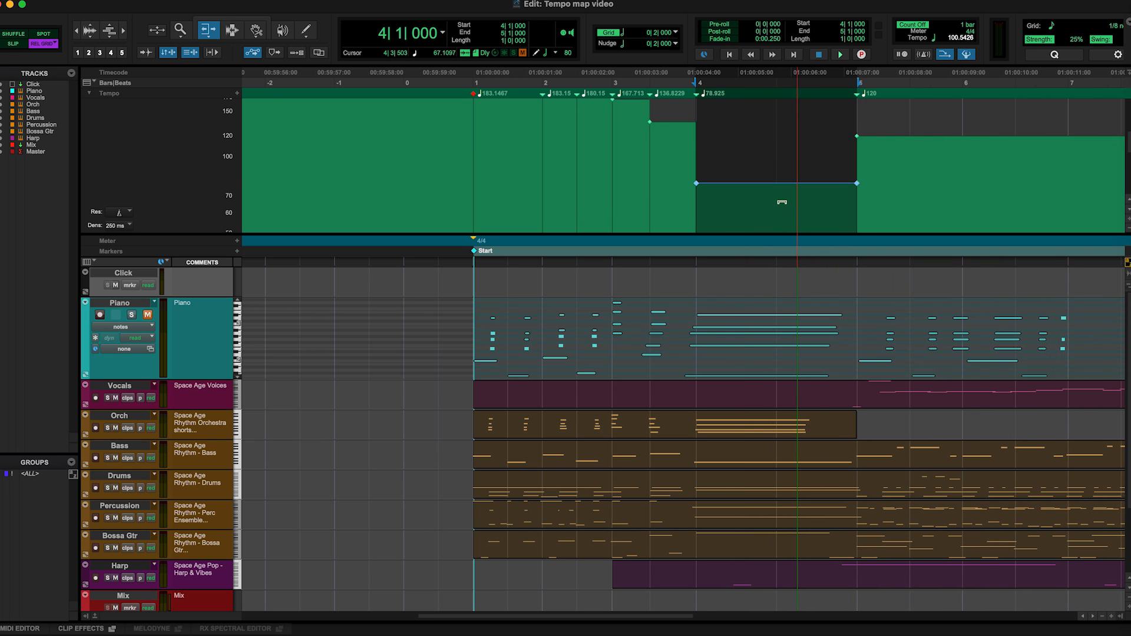
pyautogui.press('F7')
pyautogui.scroll(2, 625, 172)
pyautogui.scroll(2, 612, 171)
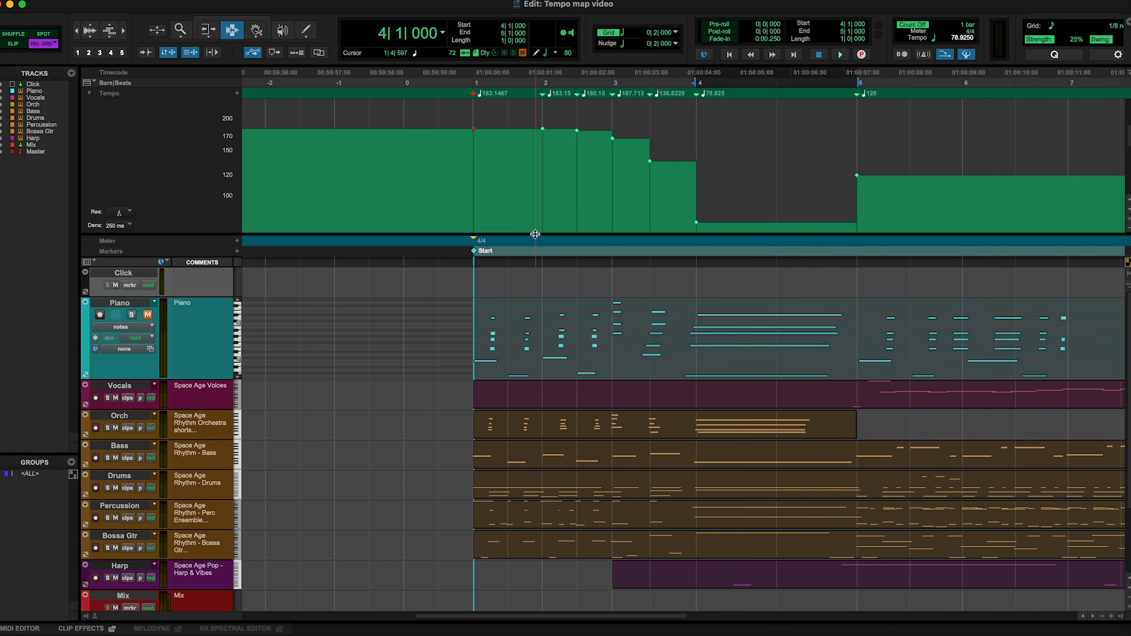
# Enlarge the tempo editor and change the Piano track's timebase from Samples to Ticks
pyautogui.moveTo(537, 234); pyautogui.dragTo(544, 248)
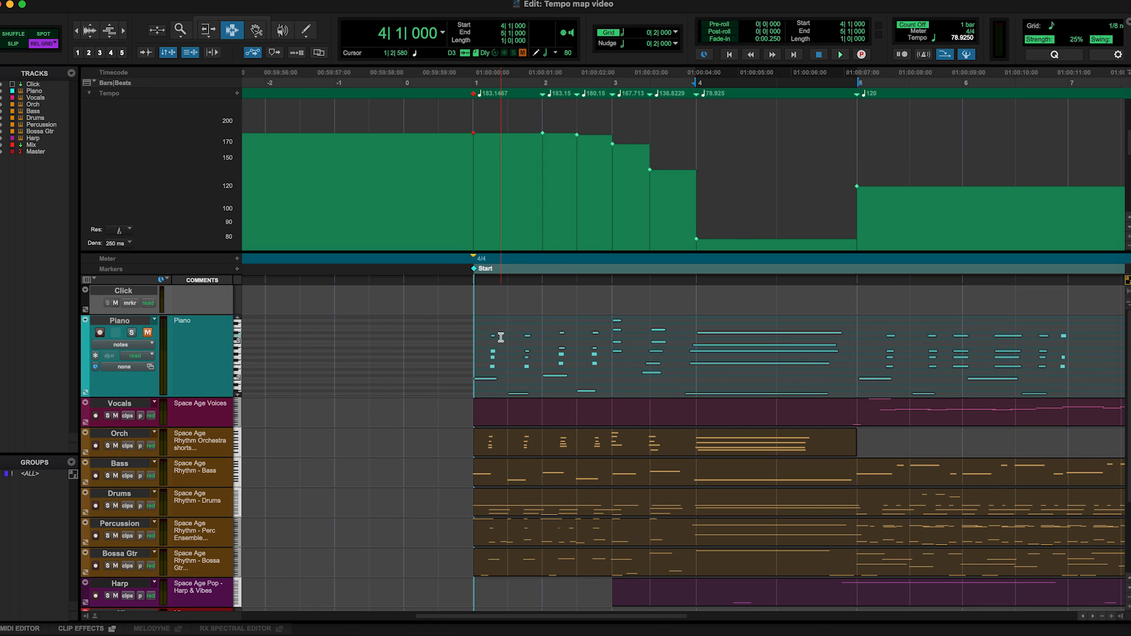
pyautogui.click(481, 346)
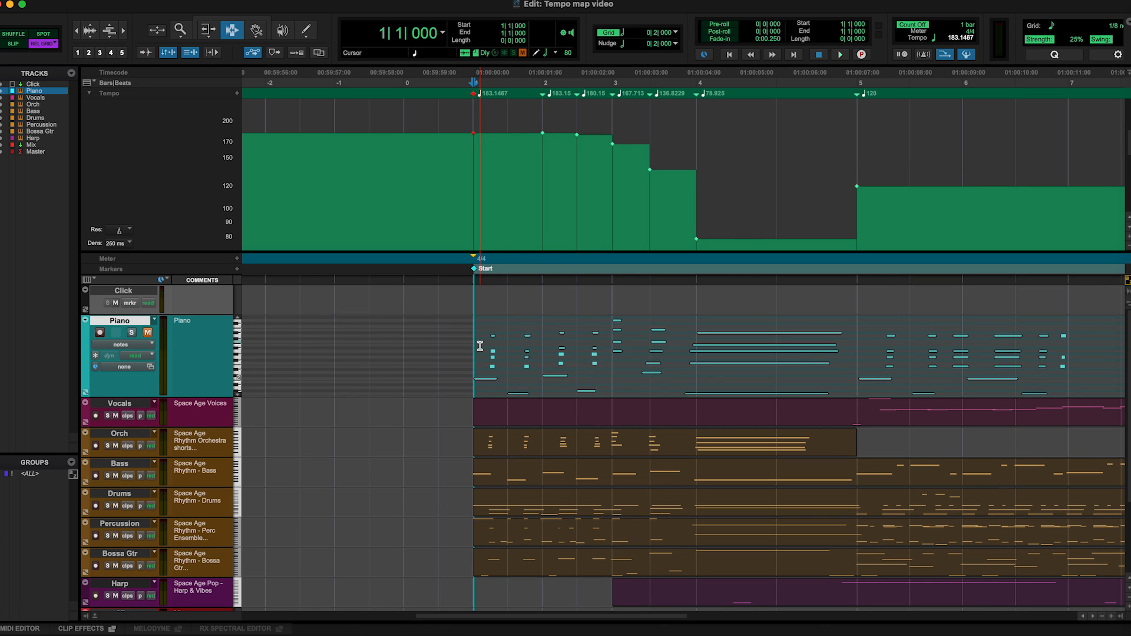
pyautogui.moveTo(471, 363); pyautogui.dragTo(892, 371)
pyautogui.click(893, 372)
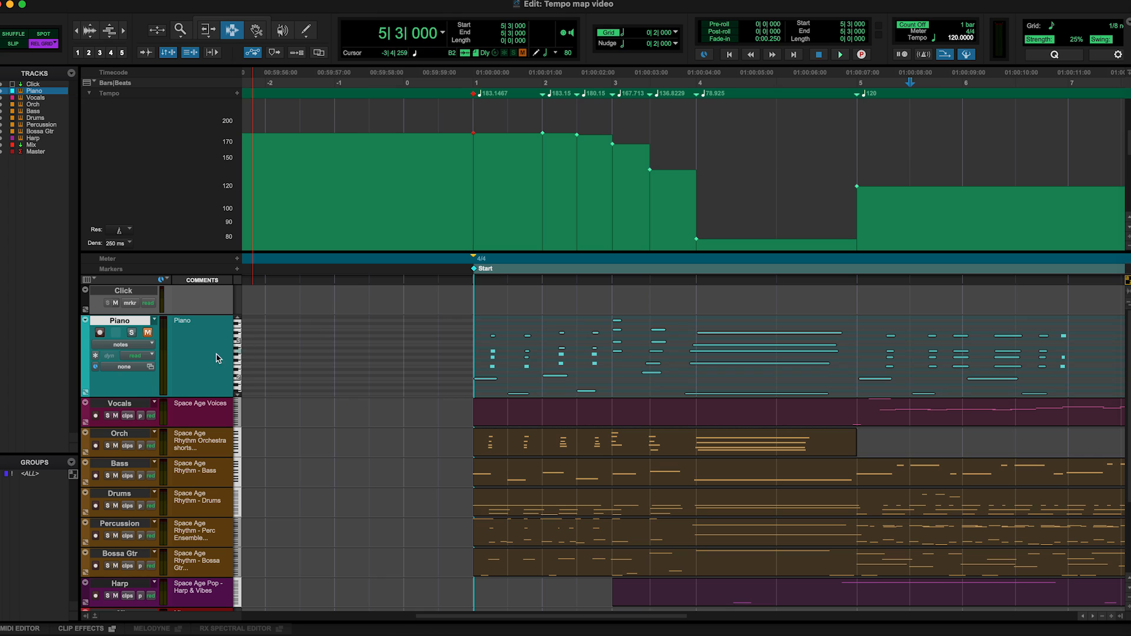
pyautogui.click(96, 370)
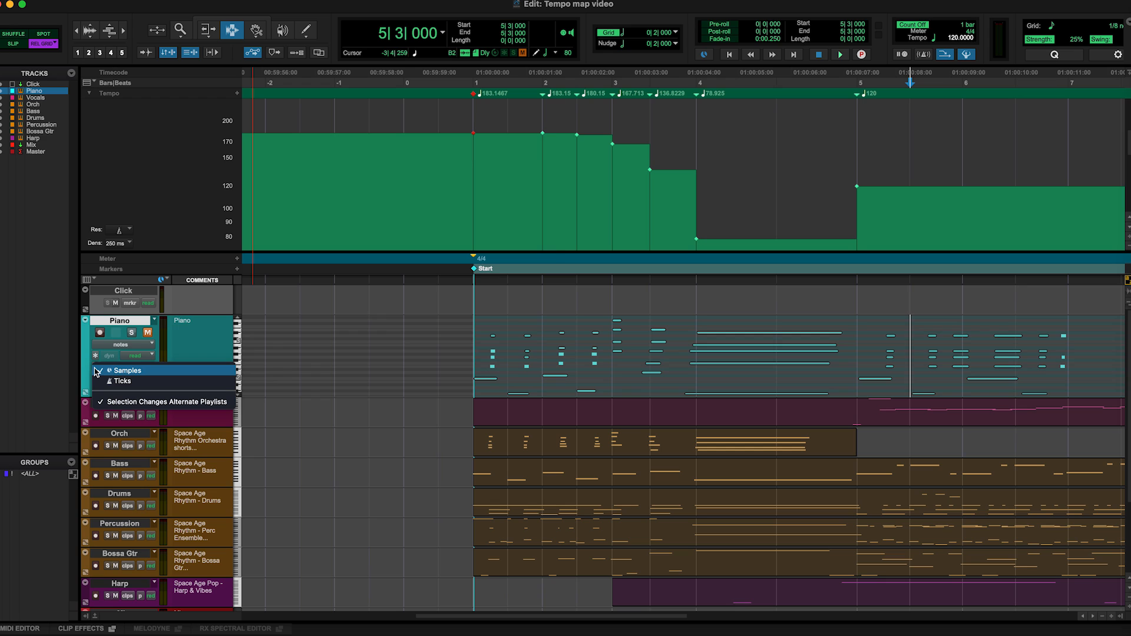
pyautogui.click(97, 370)
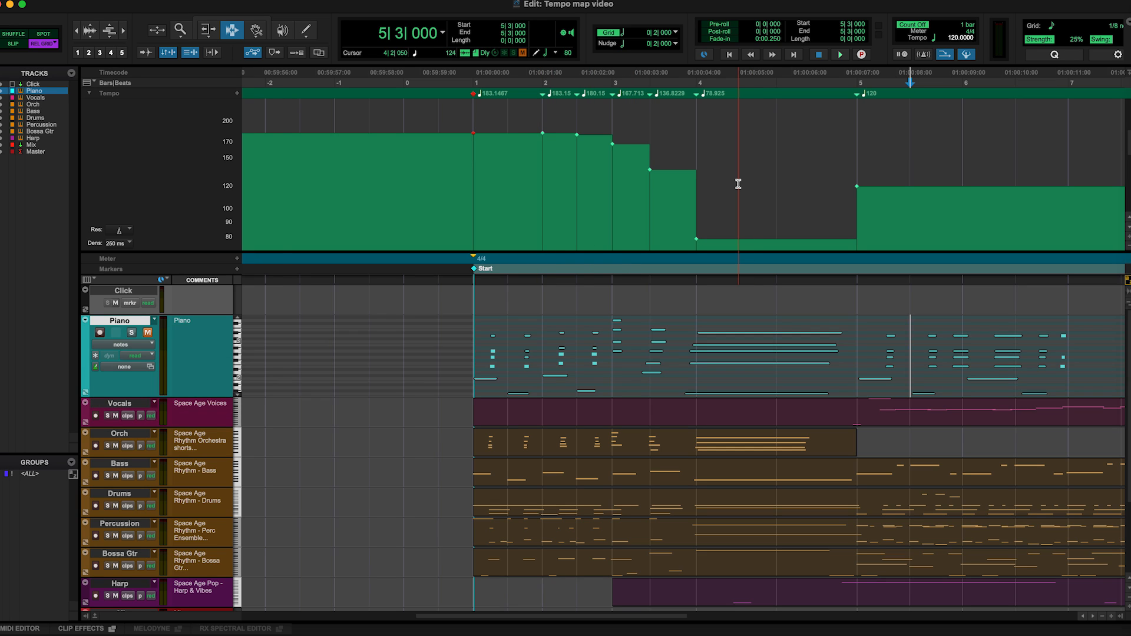
pyautogui.click(98, 367)
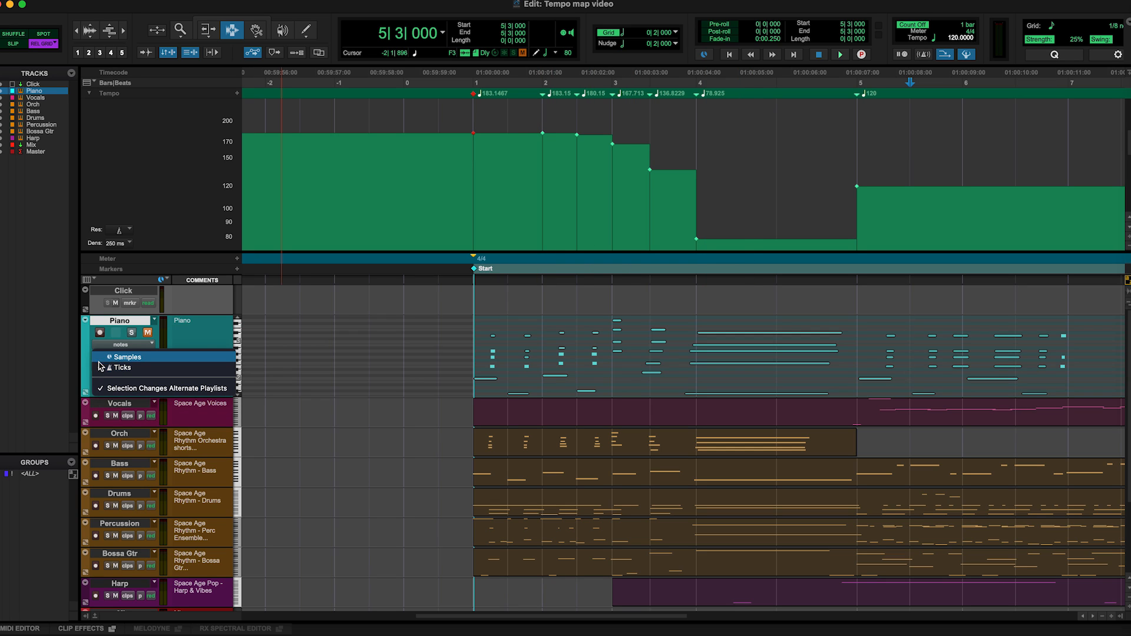
pyautogui.click(72, 369)
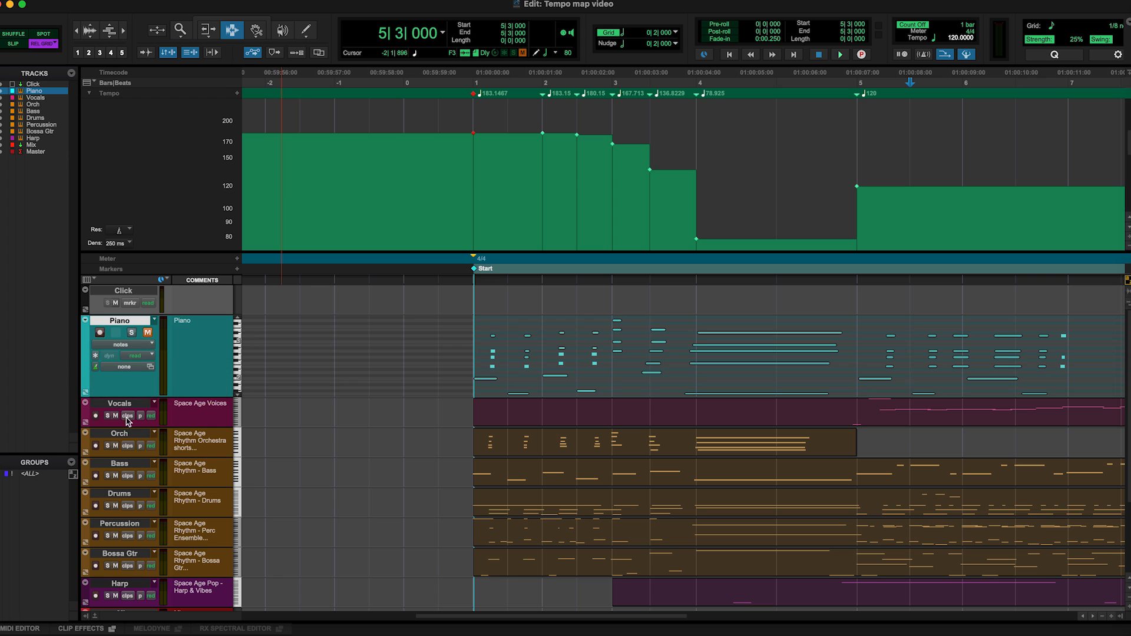
pyautogui.click(466, 476)
pyautogui.keyDown('shift'); pyautogui.click(777, 471); pyautogui.keyUp('shift')
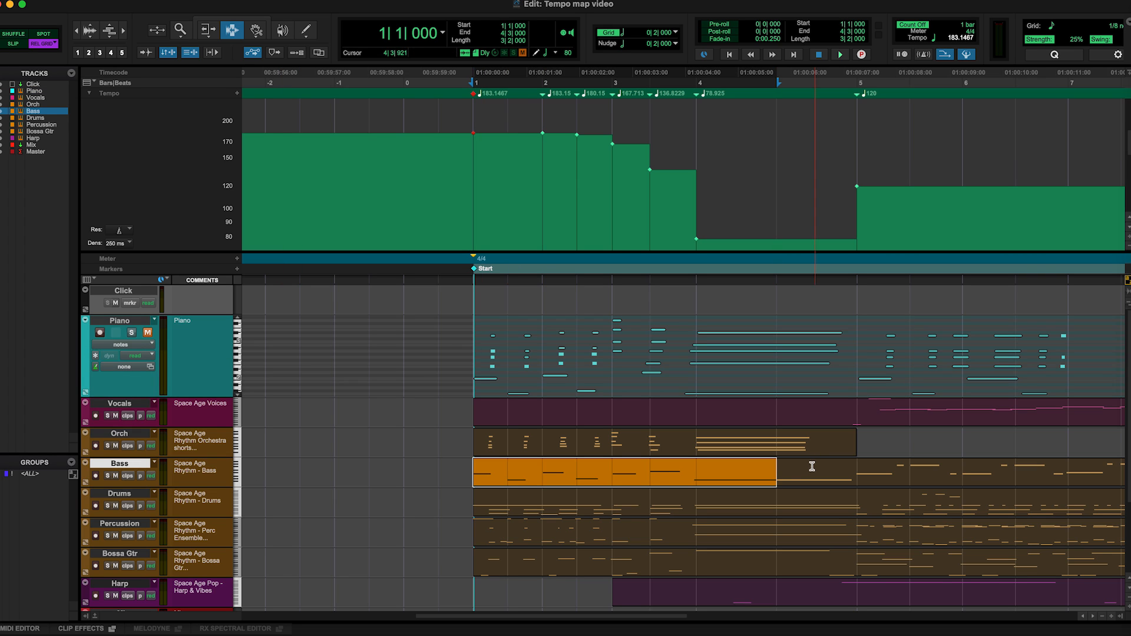
pyautogui.moveTo(477, 471); pyautogui.dragTo(762, 470)
pyautogui.click(95, 368)
pyautogui.click(54, 379)
pyautogui.click(447, 372)
pyautogui.click(479, 362)
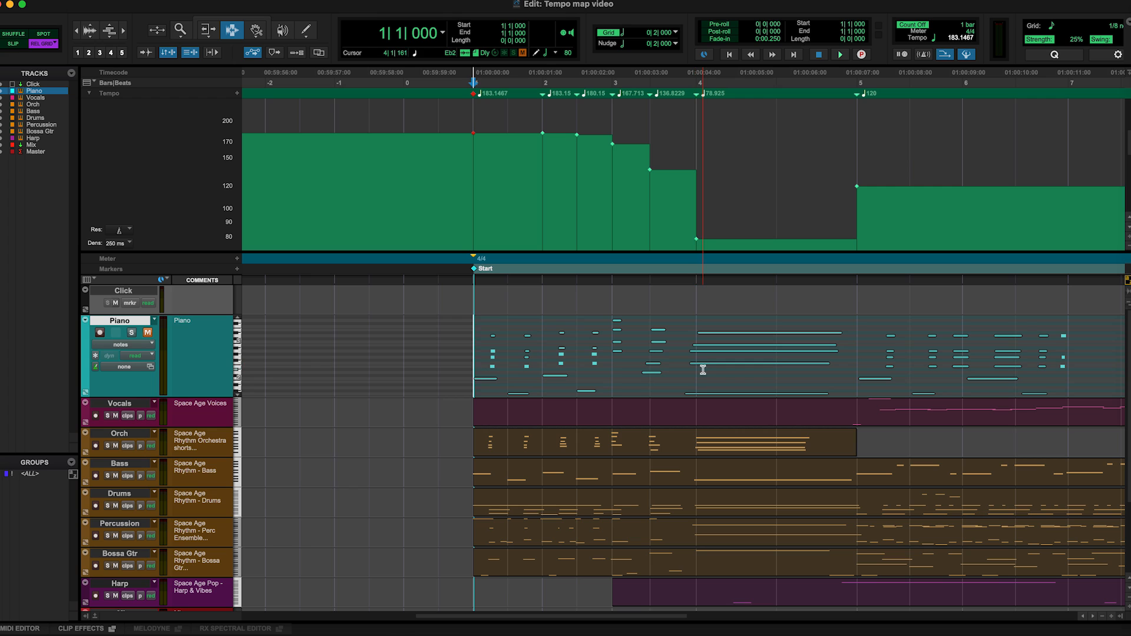
# Set the tempo event at the start of bar 4 to 96 BPM
pyautogui.click(701, 232)
pyautogui.moveTo(702, 231); pyautogui.dragTo(853, 232)
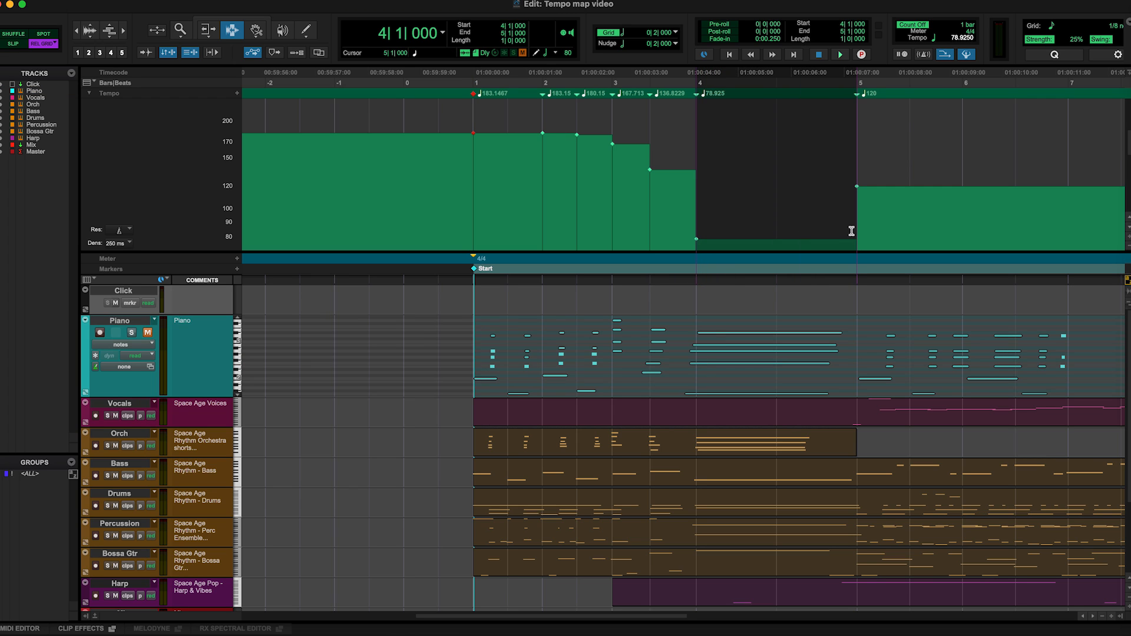
pyautogui.click(700, 109)
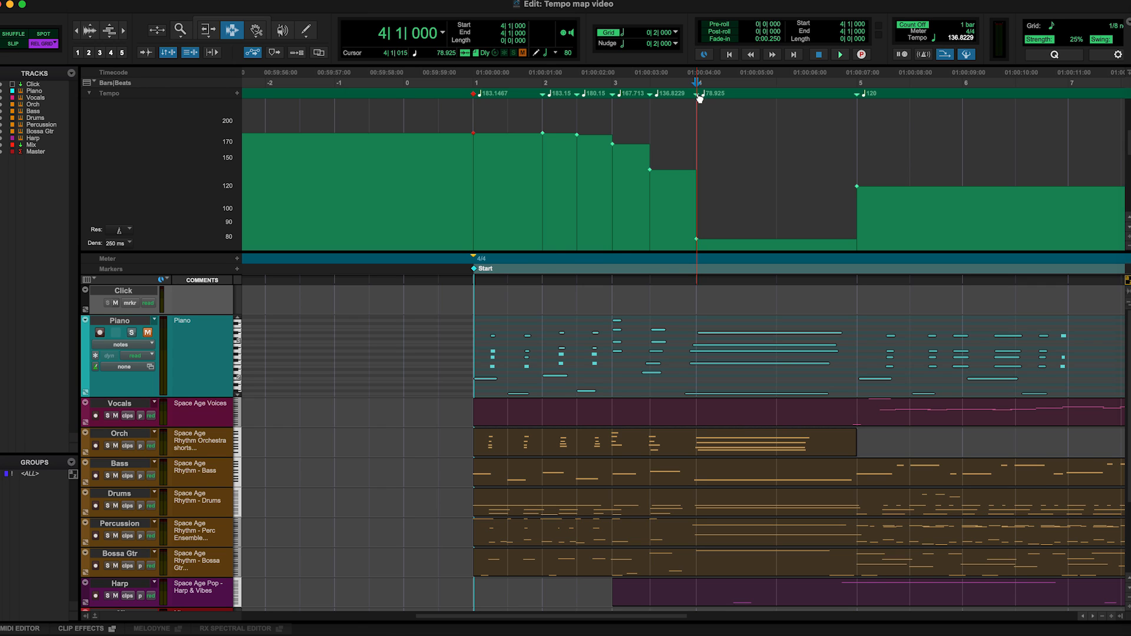
pyautogui.doubleClick(699, 94)
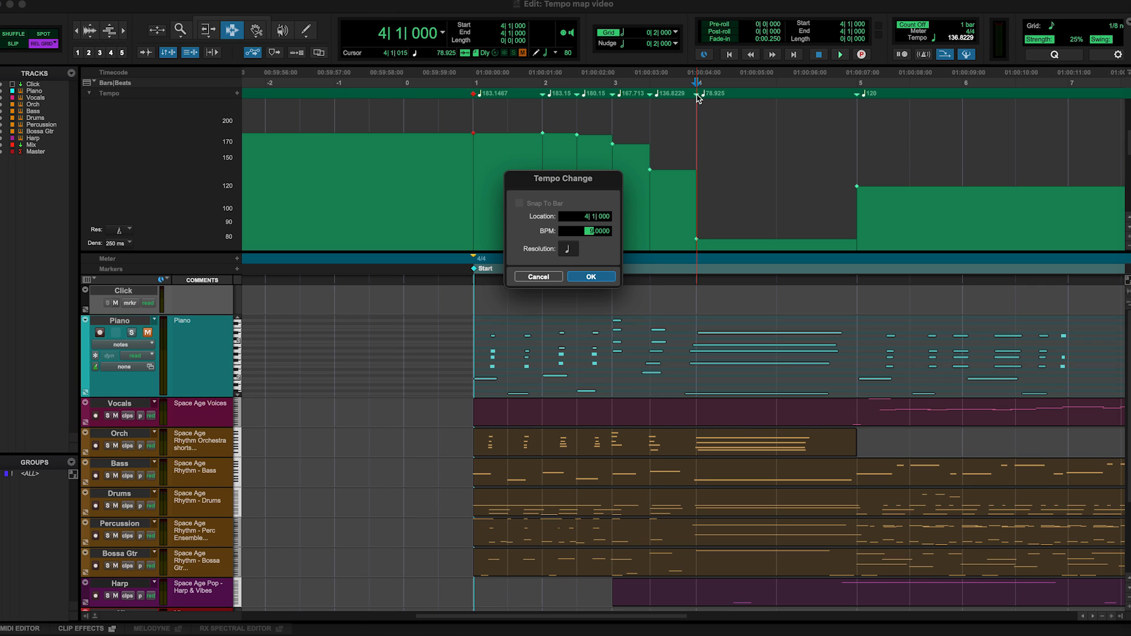
pyautogui.press('Return')
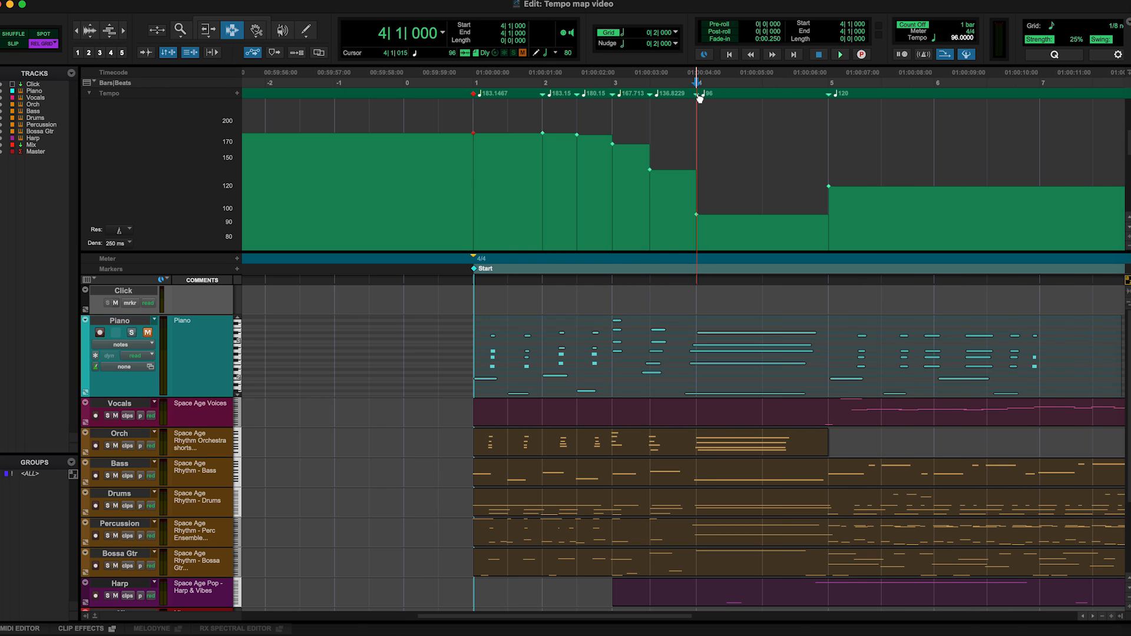
# Play the session from the start into bar 5 to hear the tempo change at bar 4
pyautogui.press('Return')
pyautogui.press('space')
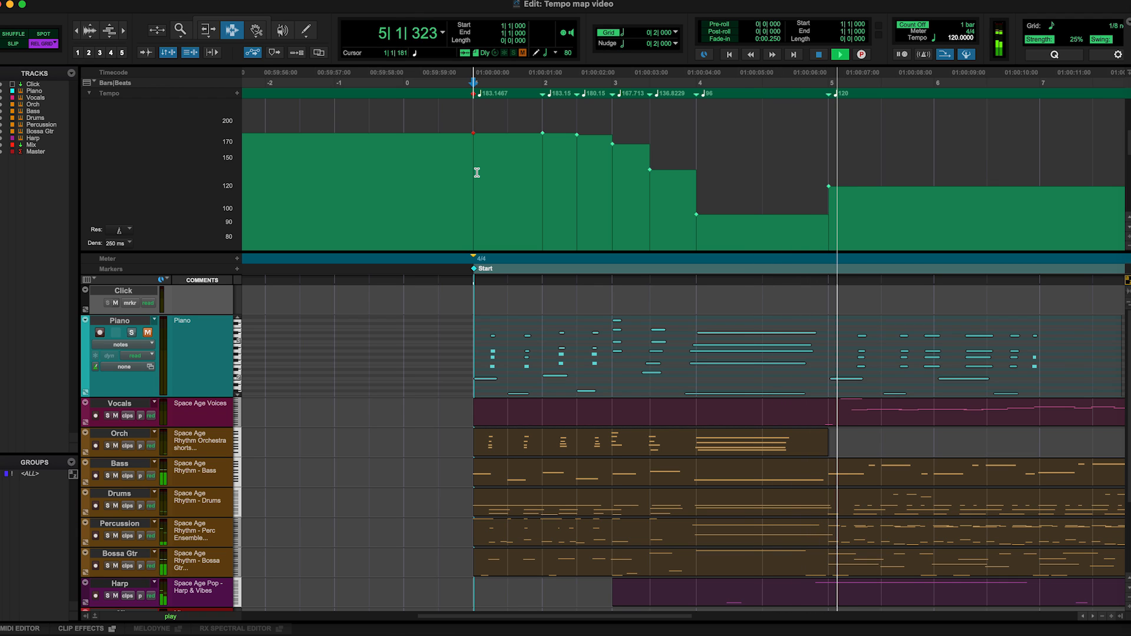
pyautogui.press('space')
# Trim bar 4's tempo to 108.3924 BPM and the second half of bar 3 to 145.0334 BPM
pyautogui.moveTo(699, 199); pyautogui.dragTo(790, 187)
pyautogui.press('F6')
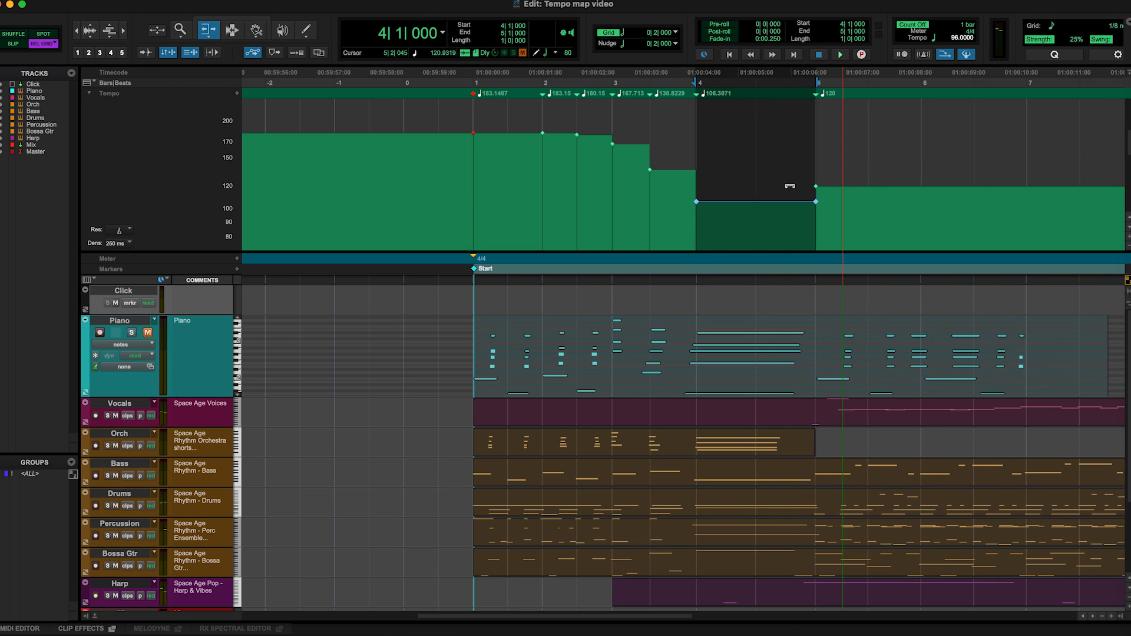
pyautogui.press('F7')
pyautogui.moveTo(653, 180); pyautogui.dragTo(637, 159)
pyautogui.press('F6')
pyautogui.press('F7')
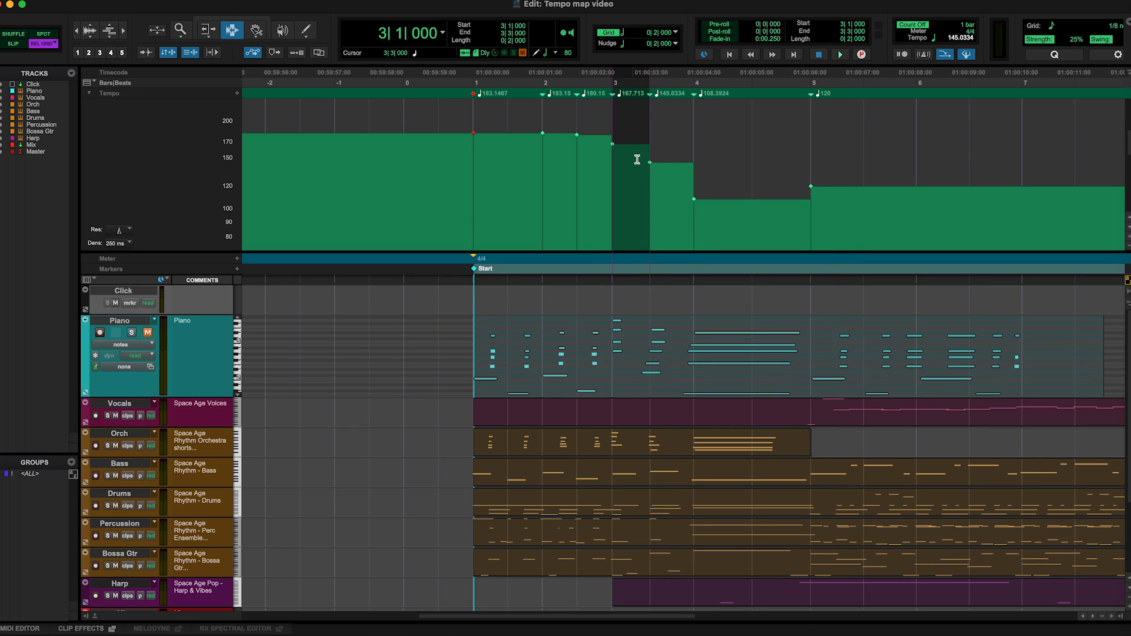
# Audition the trimmed tempos by playing the session from bar 1 past bar 6
pyautogui.click(473, 175)
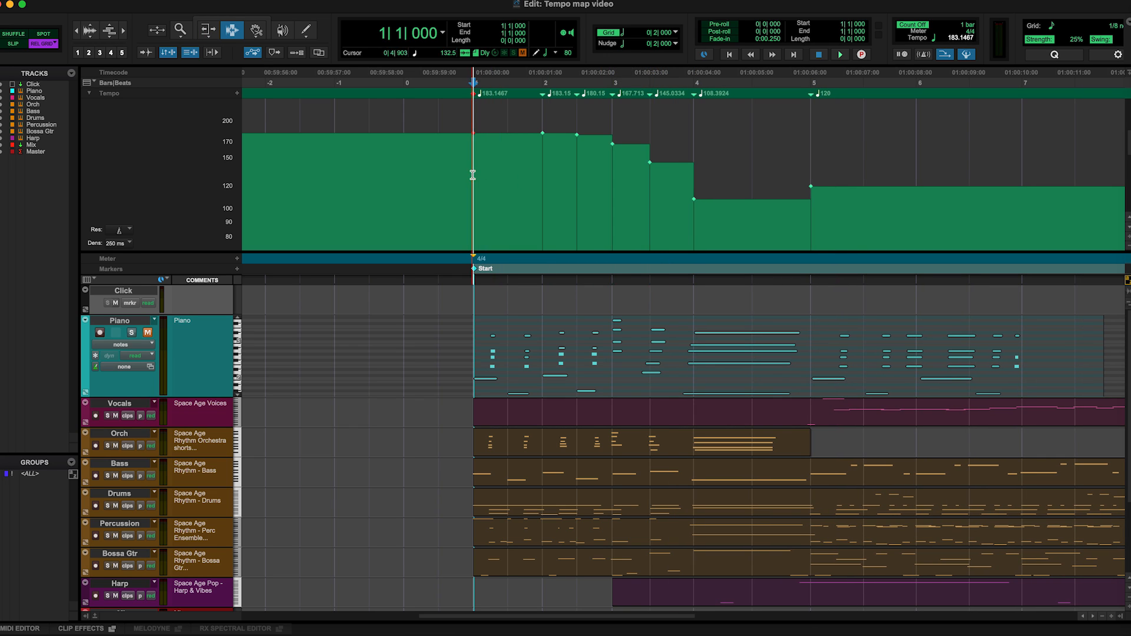
pyautogui.press('space')
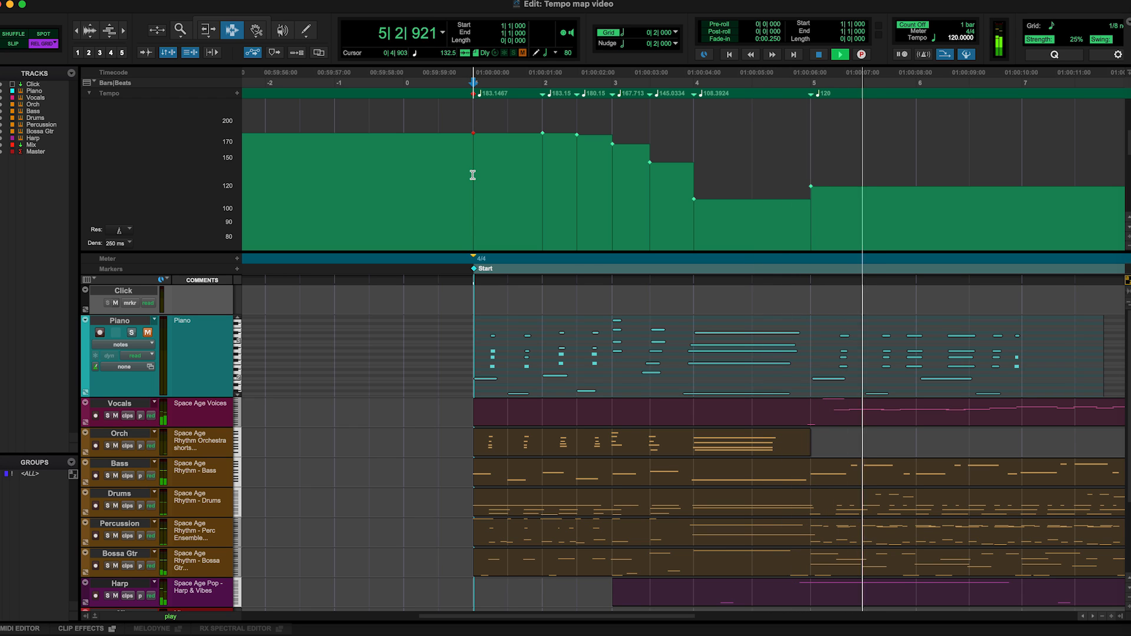
pyautogui.press('r')
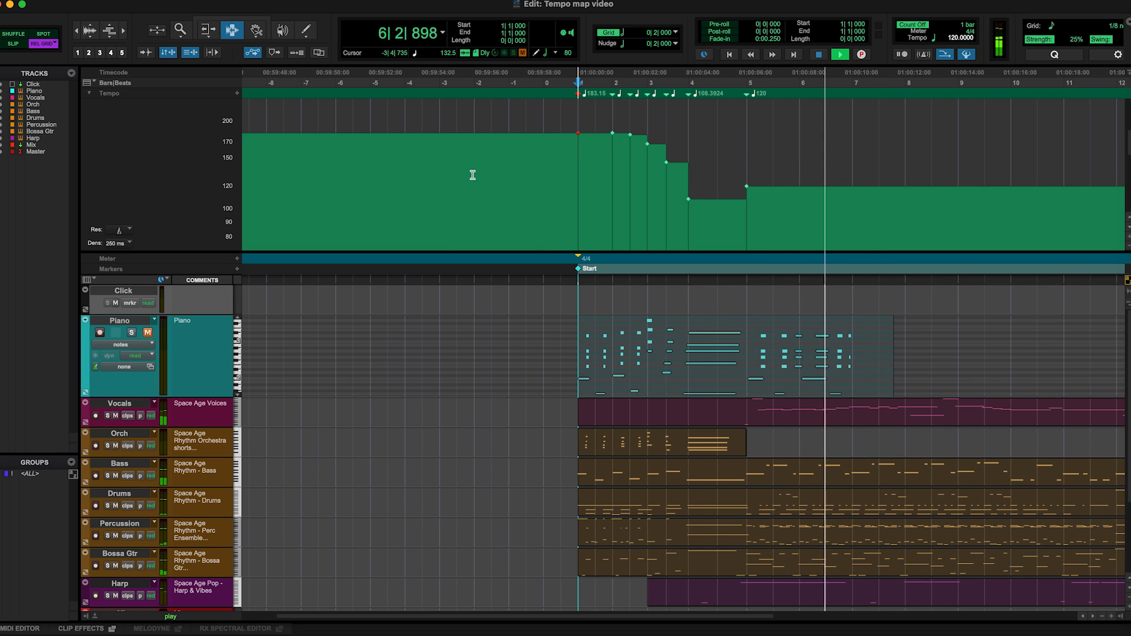
pyautogui.press('space')
# Set the opening tempo event at bar 1 to 200 BPM
pyautogui.press('F5')
pyautogui.moveTo(571, 171); pyautogui.dragTo(812, 174)
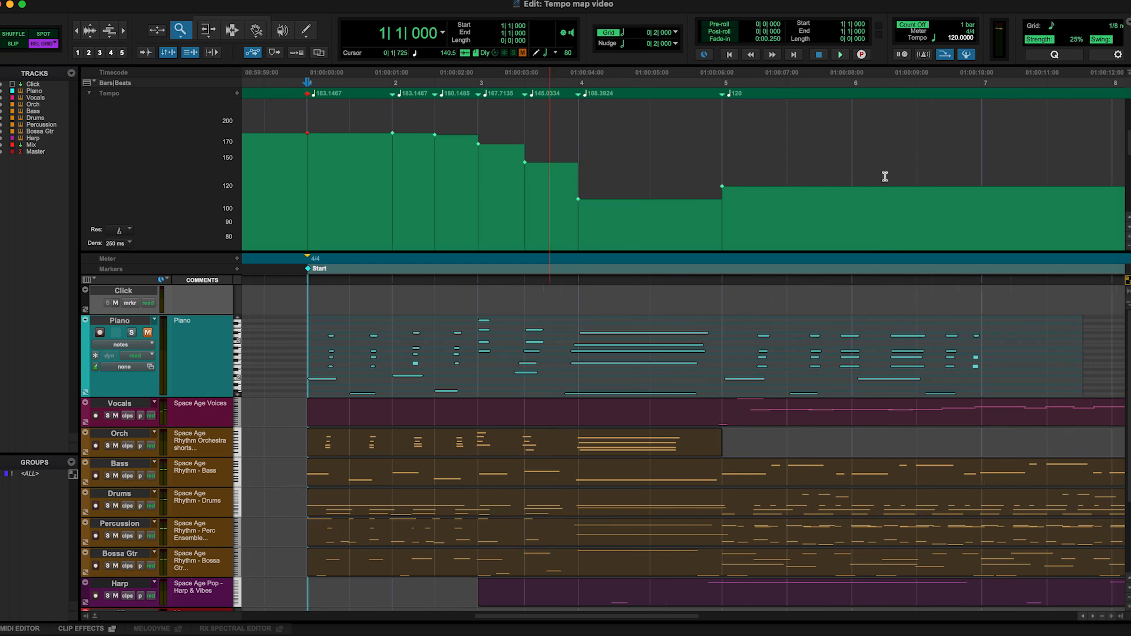
pyautogui.press('F7')
pyautogui.press('F4')
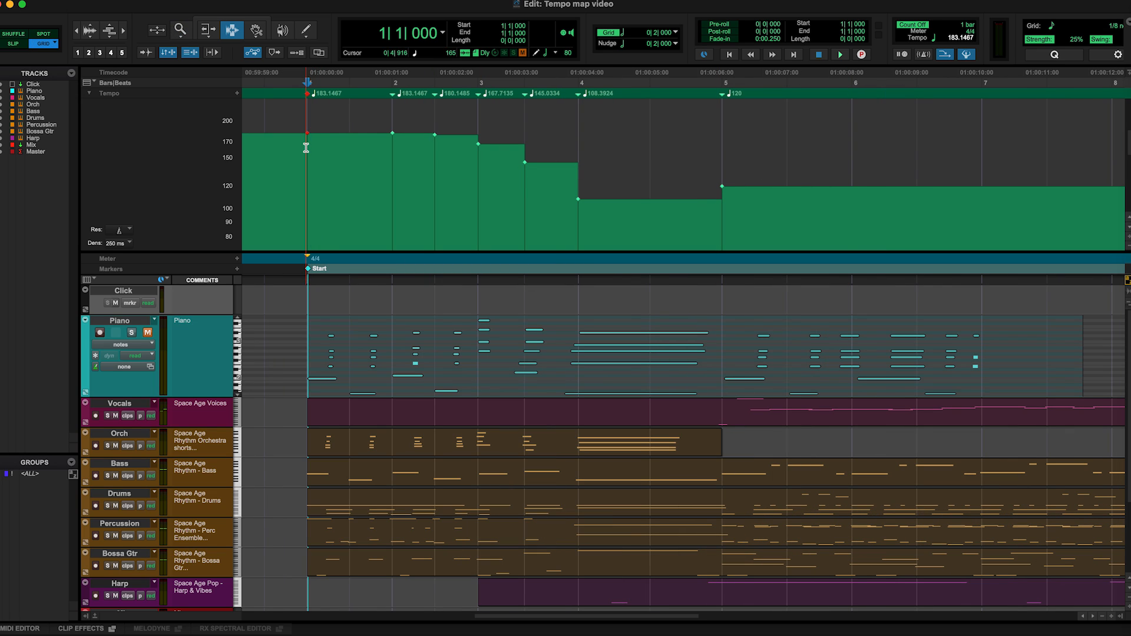
pyautogui.press('F4')
pyautogui.doubleClick(308, 96)
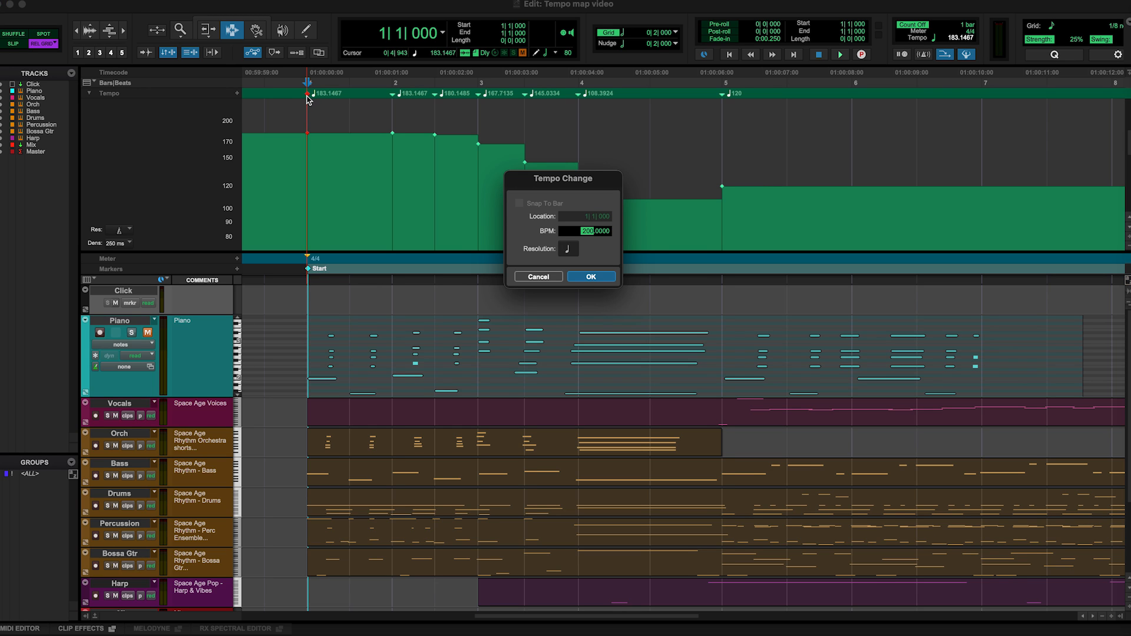
pyautogui.press('Return')
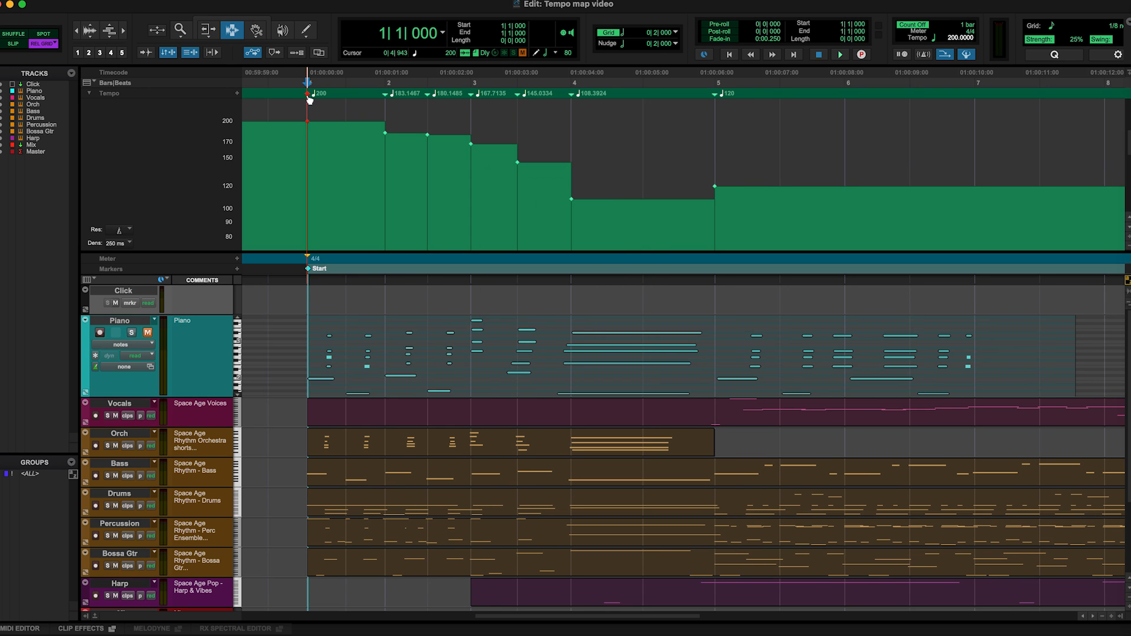
# Set the tempo event at bar 2 to 183 BPM and the one at bar 2 beat 3 to 180 BPM
pyautogui.doubleClick(385, 95)
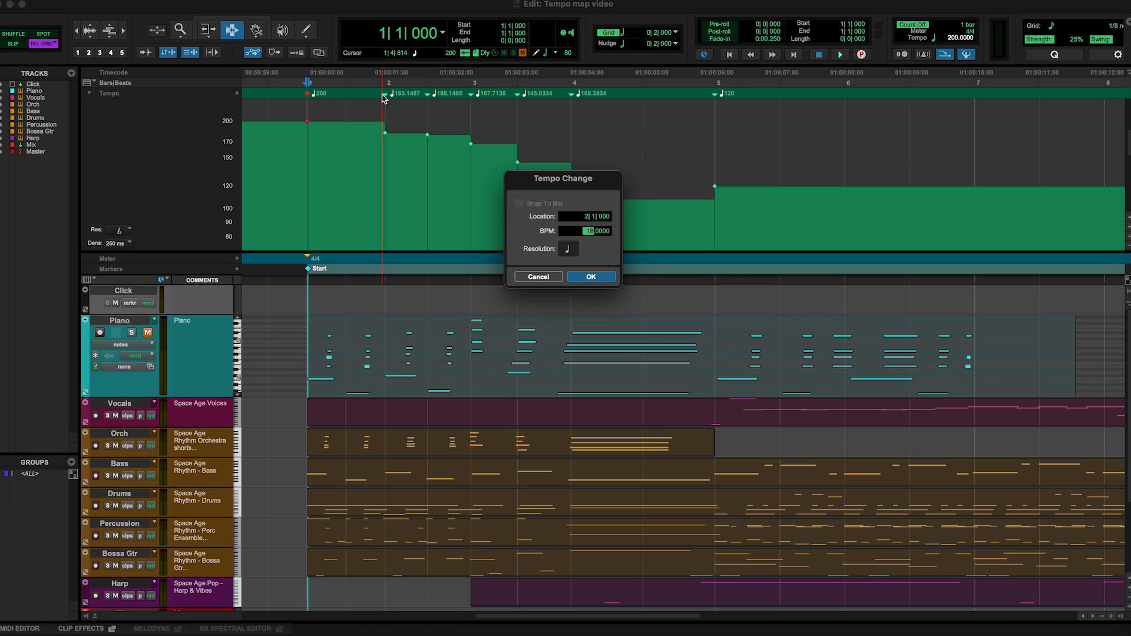
pyautogui.press('Return')
pyautogui.click(433, 125)
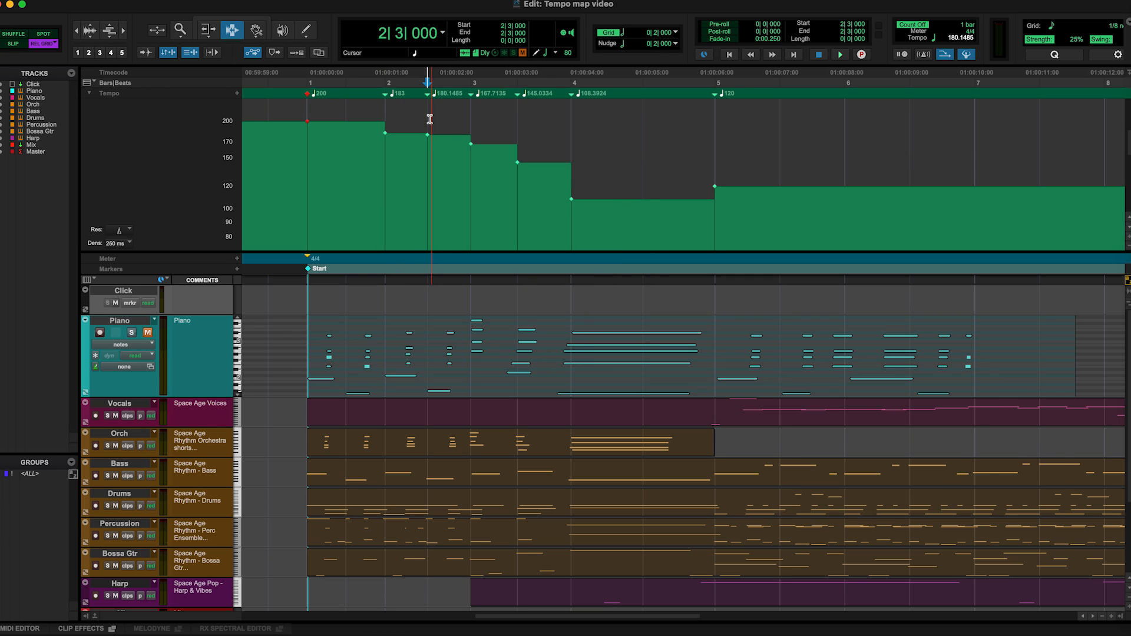
pyautogui.doubleClick(429, 97)
pyautogui.write('180')
pyautogui.press('Return')
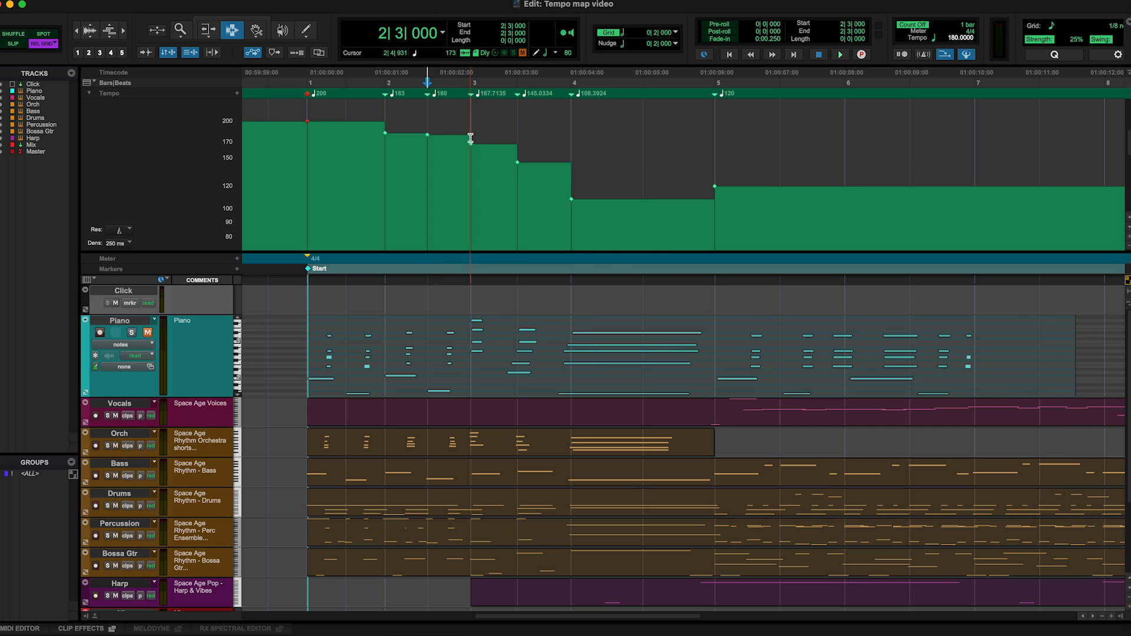
# Set the tempo event at bar 3 to 168 BPM and the one at bar 3 beat 3 to 145 BPM
pyautogui.doubleClick(472, 96)
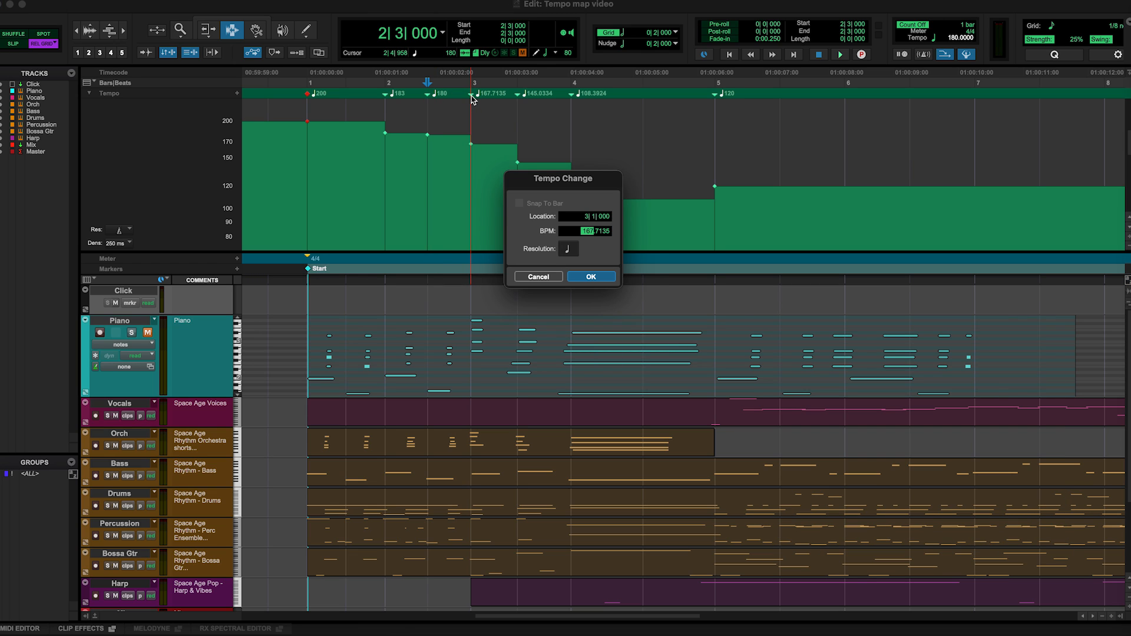
pyautogui.write('168')
pyautogui.press('Return')
pyautogui.click(516, 136)
pyautogui.doubleClick(519, 97)
pyautogui.write('145')
pyautogui.press('Return')
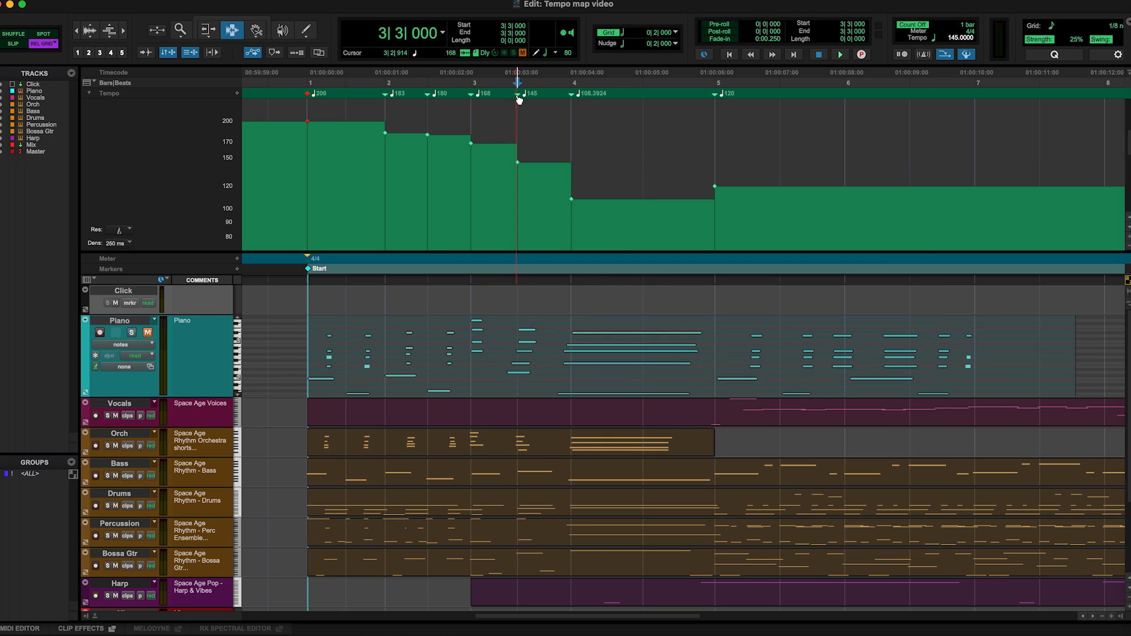
# Set bar 4's tempo event to 110 BPM and select the tempo range from bar 1 to bar 5
pyautogui.doubleClick(574, 96)
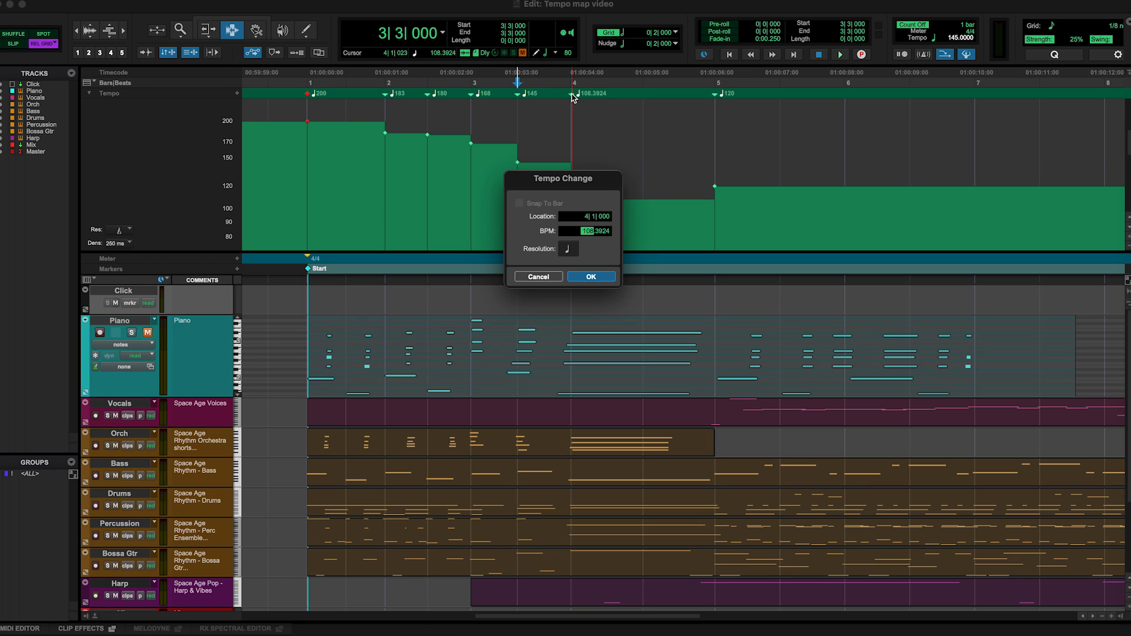
pyautogui.press('Return')
pyautogui.moveTo(306, 133); pyautogui.dragTo(721, 158)
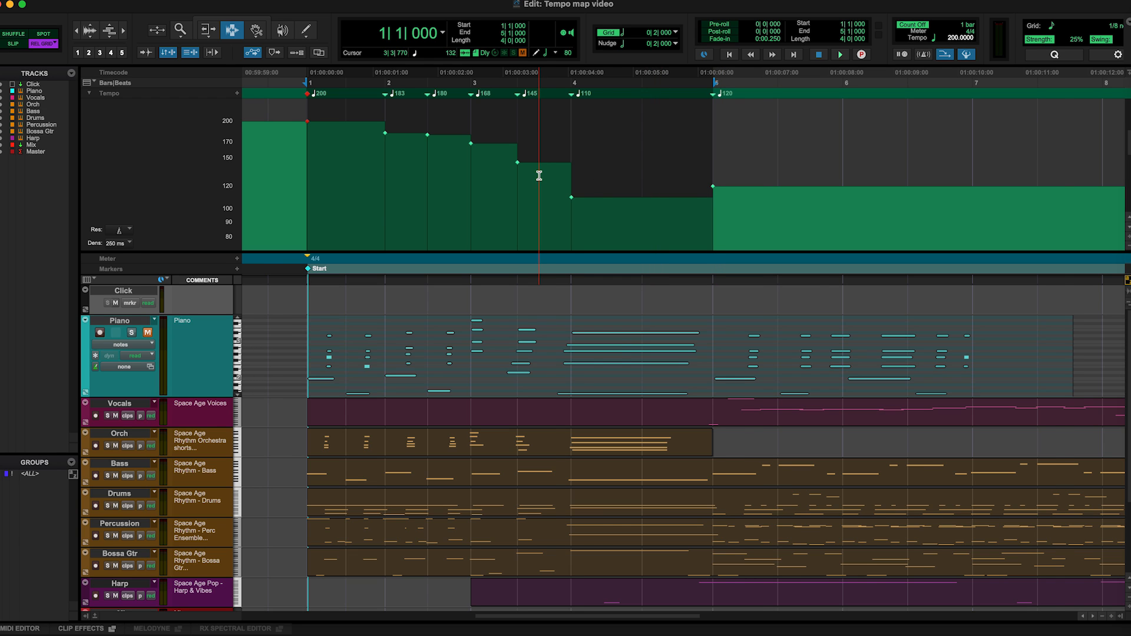
# Switch the edit mode to absolute Grid and play the session from bar 1 into bar 11
pyautogui.press('super+bracketleft')
pyautogui.click(498, 155)
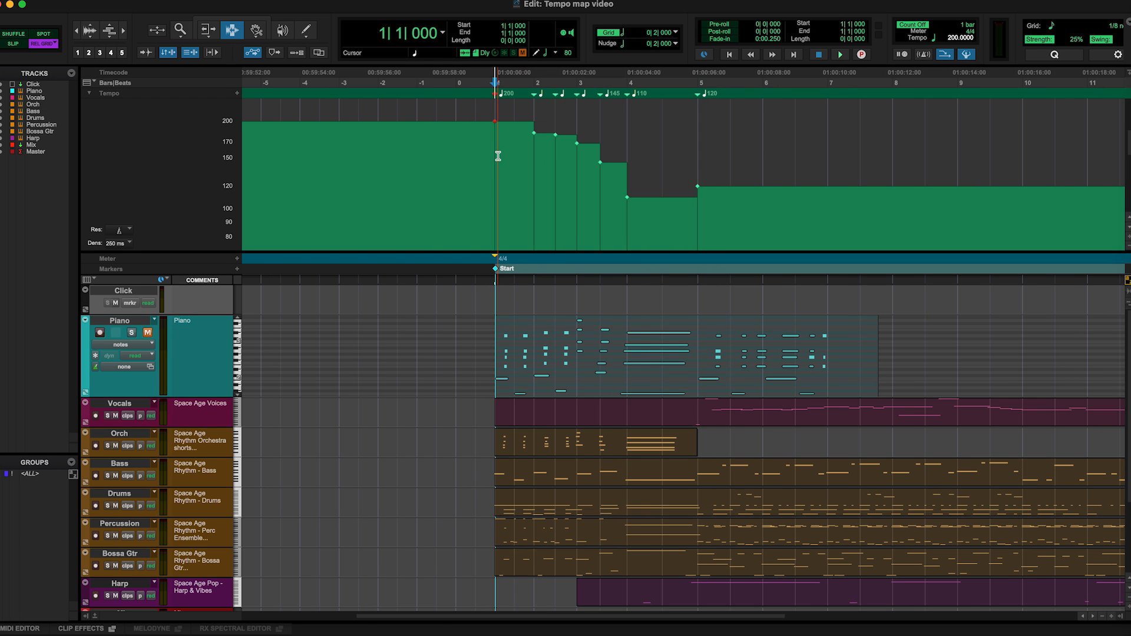
pyautogui.hscroll(3, 498, 156)
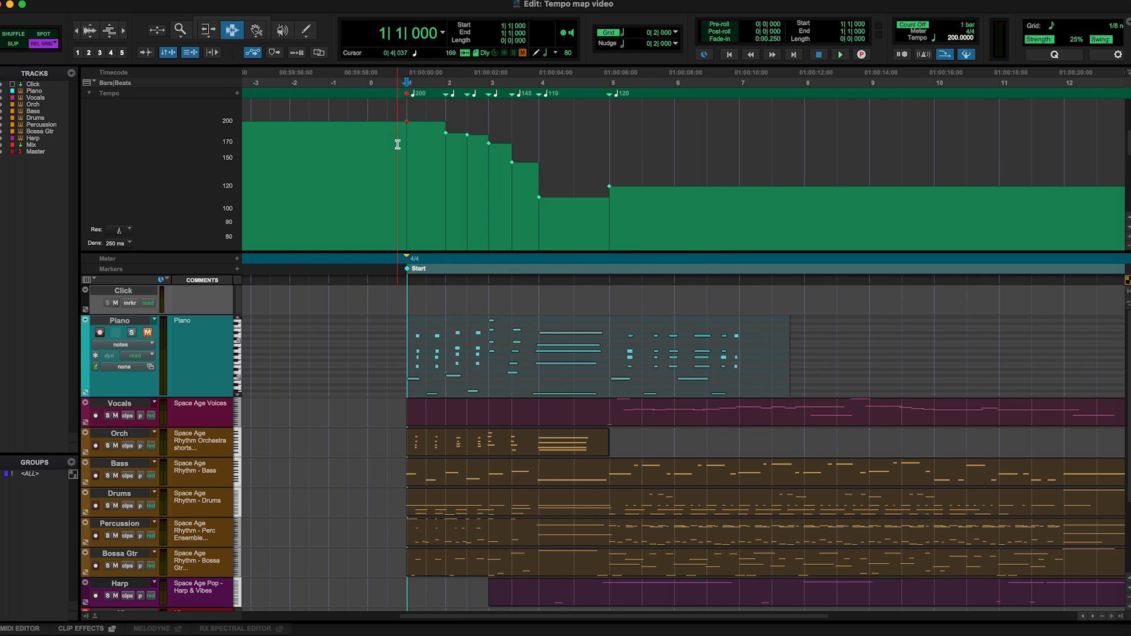
pyautogui.press('F4')
pyautogui.press('space')
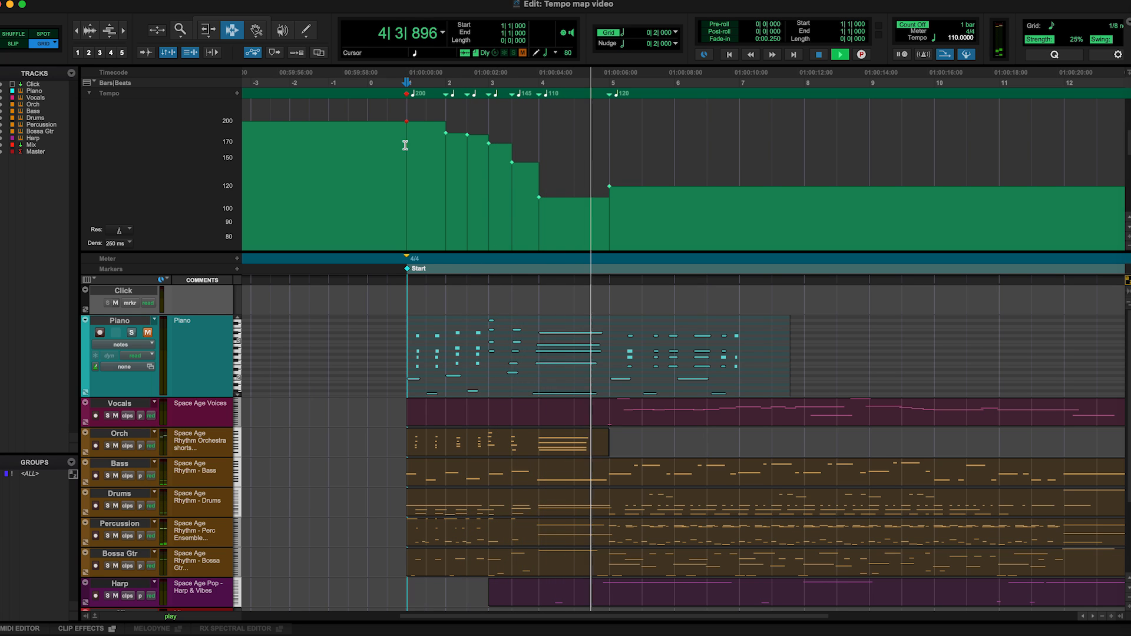
pyautogui.hscroll(4, 484, 154)
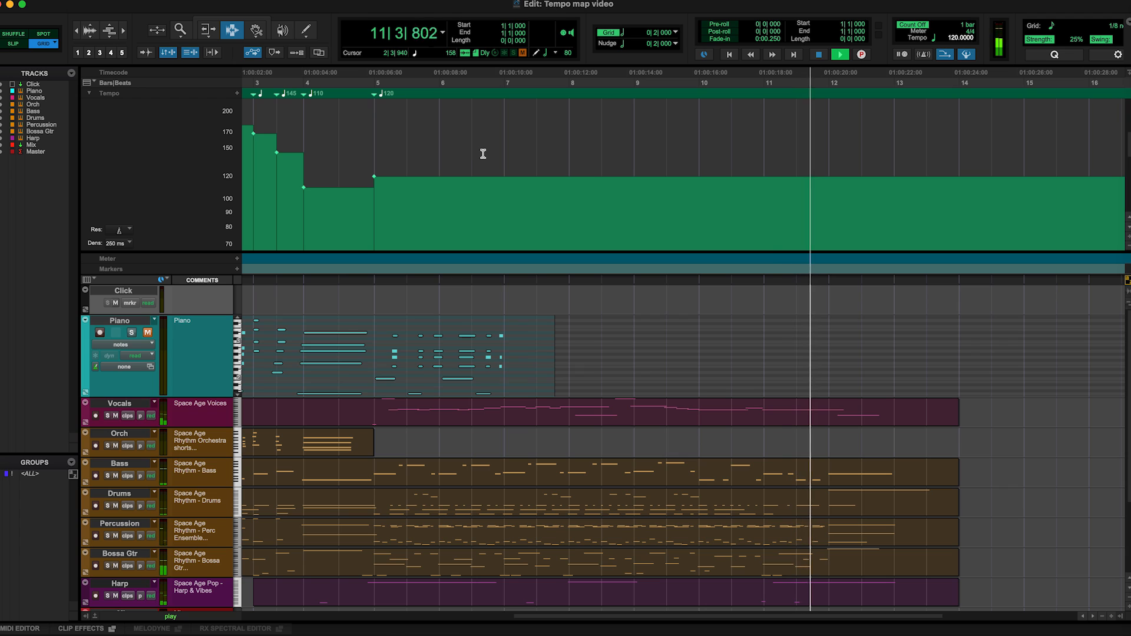
pyautogui.press('space')
# Place the playback position at bar 10 and play the ending section
pyautogui.click(740, 166)
pyautogui.click(761, 178)
pyautogui.click(701, 179)
pyautogui.press('space')
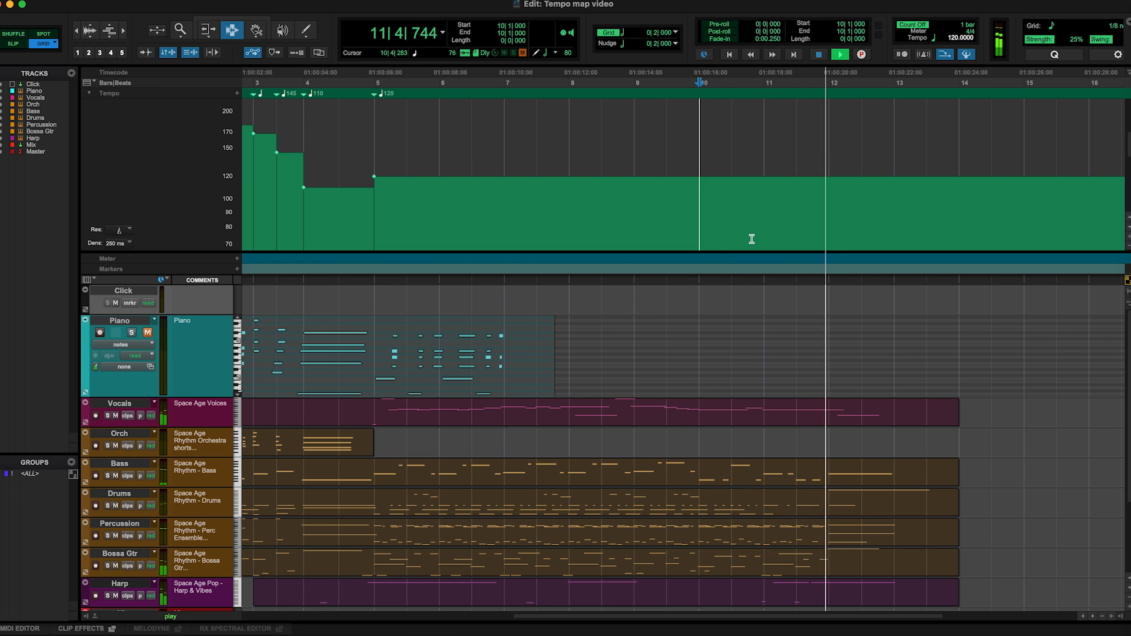
# Stop playback, place the edit cursor at bar 11 on the Piano track, and reduce the tempo editor's height
pyautogui.press('space')
pyautogui.click(760, 333)
pyautogui.scroll(-3, 760, 331)
pyautogui.scroll(3, 759, 330)
pyautogui.moveTo(732, 253); pyautogui.dragTo(722, 179)
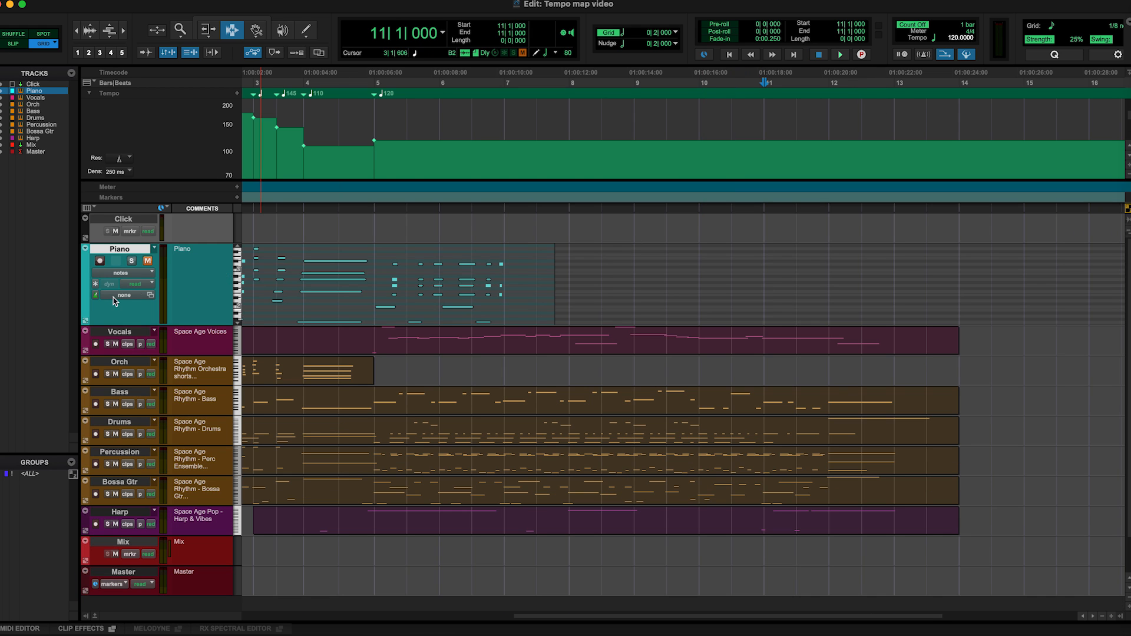
# Set the Piano track's timebase to samples and increase its height, leaving it soloed and unmuted
pyautogui.click(122, 295)
pyautogui.click(120, 318)
pyautogui.moveTo(120, 324); pyautogui.dragTo(120, 348)
pyautogui.click(147, 260)
pyautogui.click(131, 260)
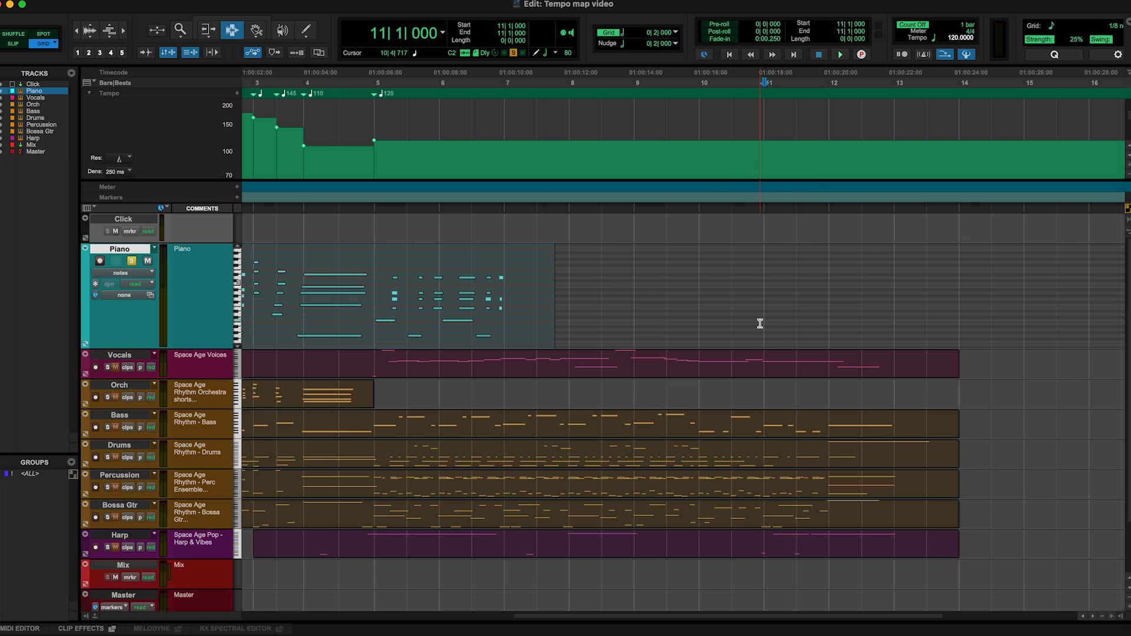
# Record-enable the Piano track and record the freely timed ending chords from bar 11
pyautogui.click(99, 261)
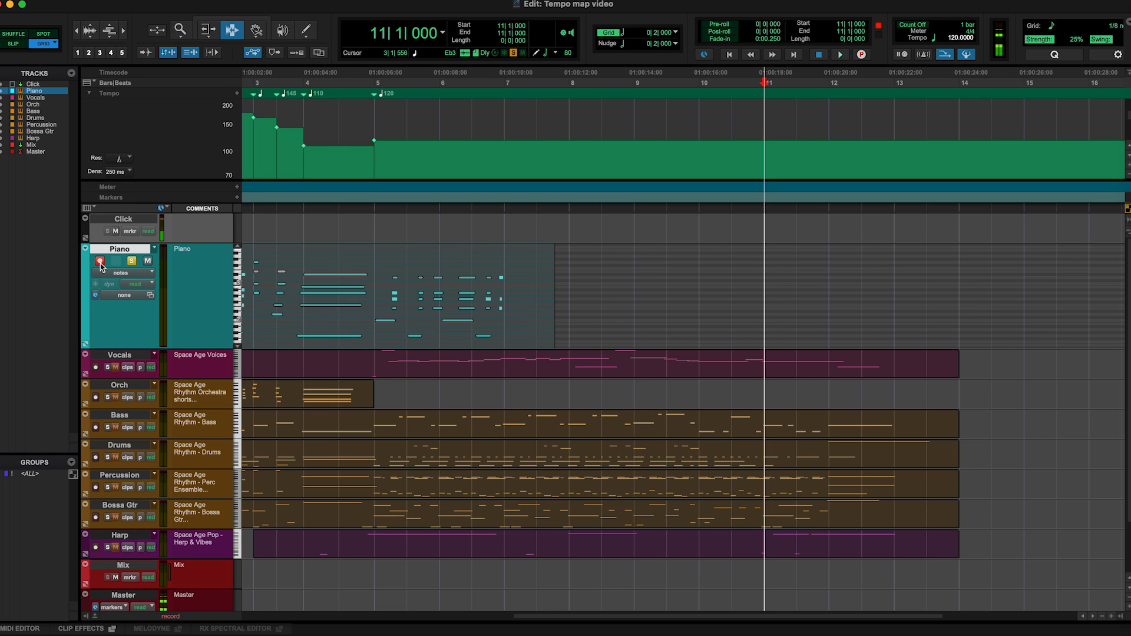
pyautogui.press('space')
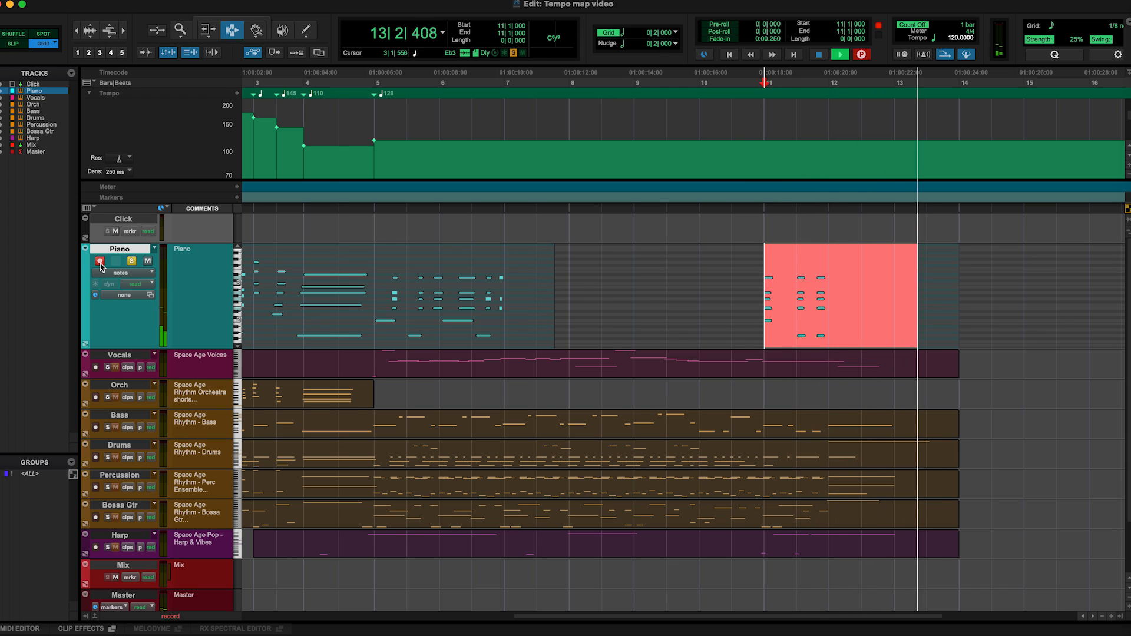
pyautogui.press('space')
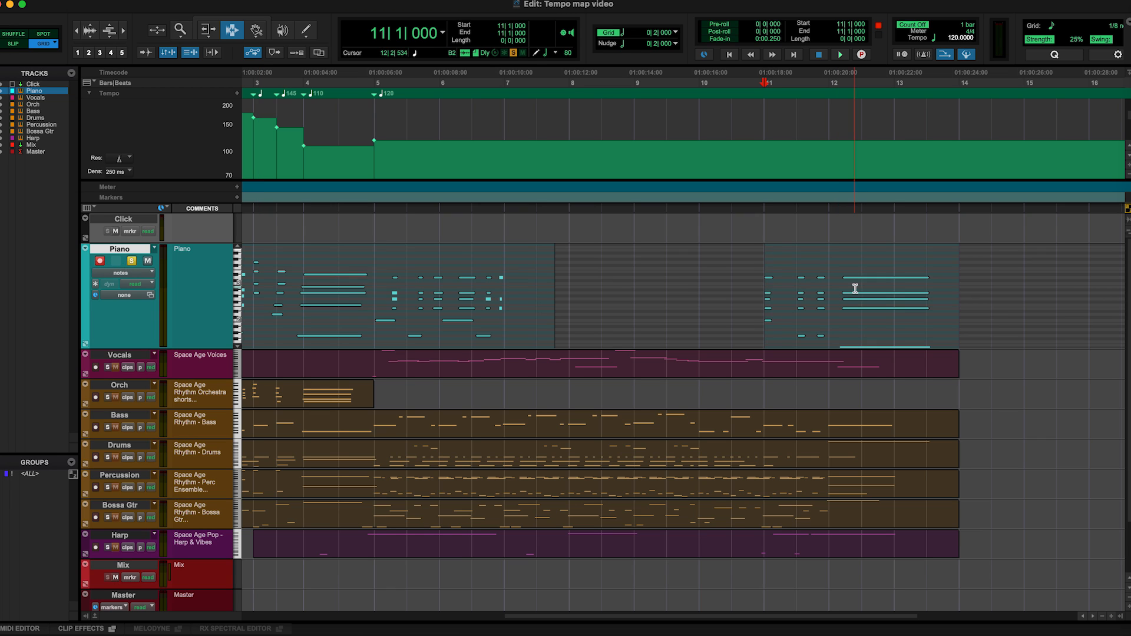
# With the grid at quarter notes, identify the start of the second ending piano chord as bar 11 beat 3
pyautogui.press('F5')
pyautogui.moveTo(719, 282); pyautogui.dragTo(1010, 294)
pyautogui.press('F8')
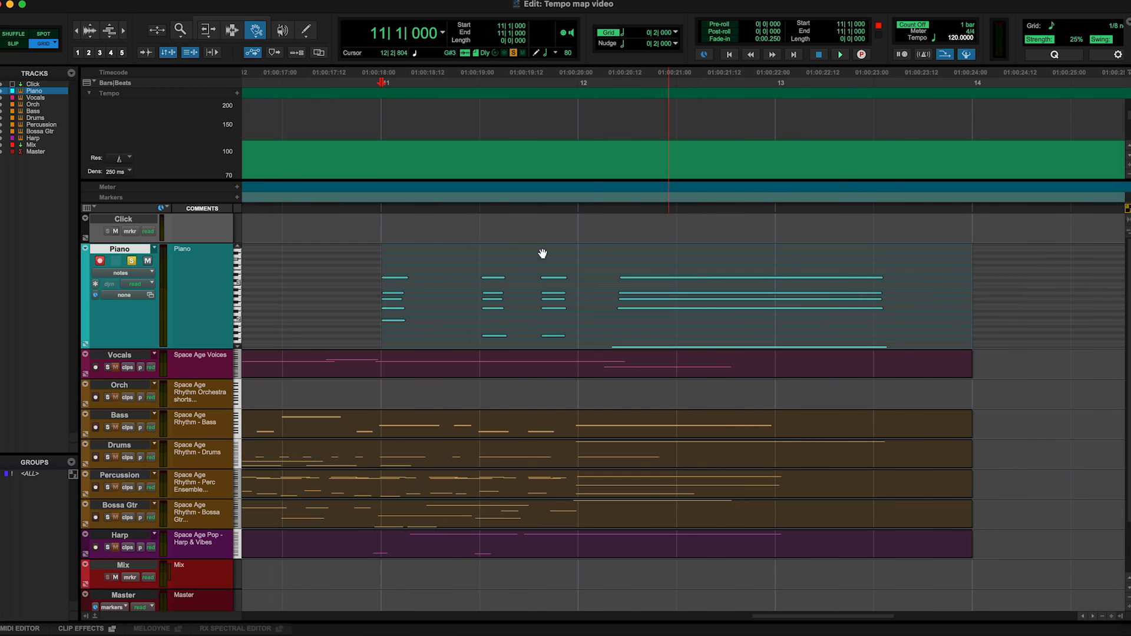
pyautogui.click(394, 279)
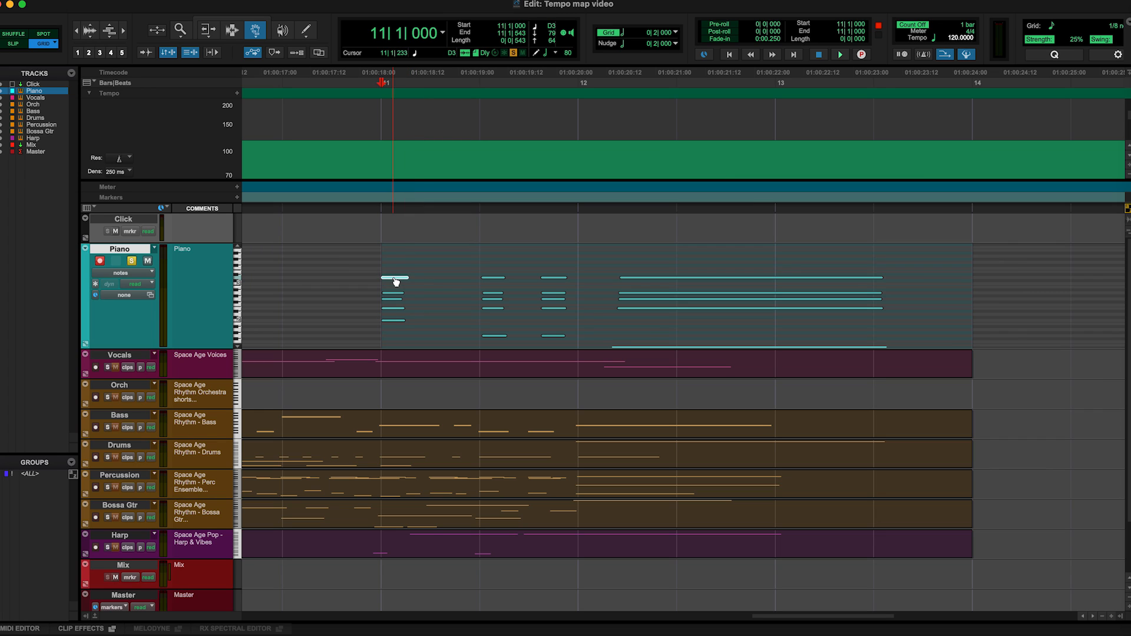
pyautogui.click(489, 280)
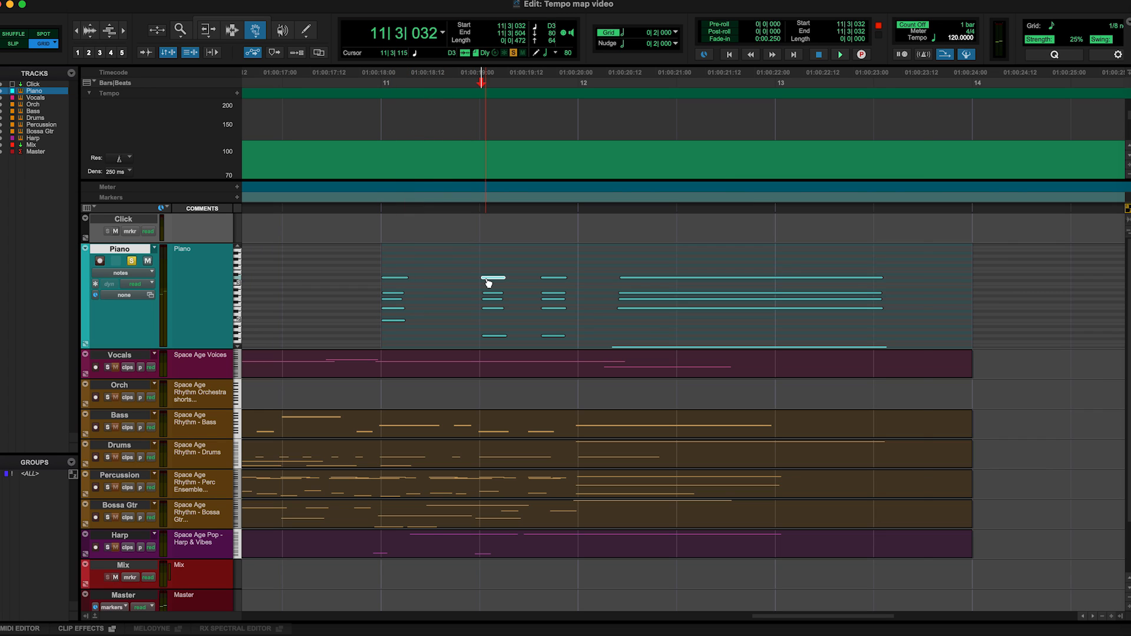
pyautogui.hotkey('ctrl', 'alt', '-')
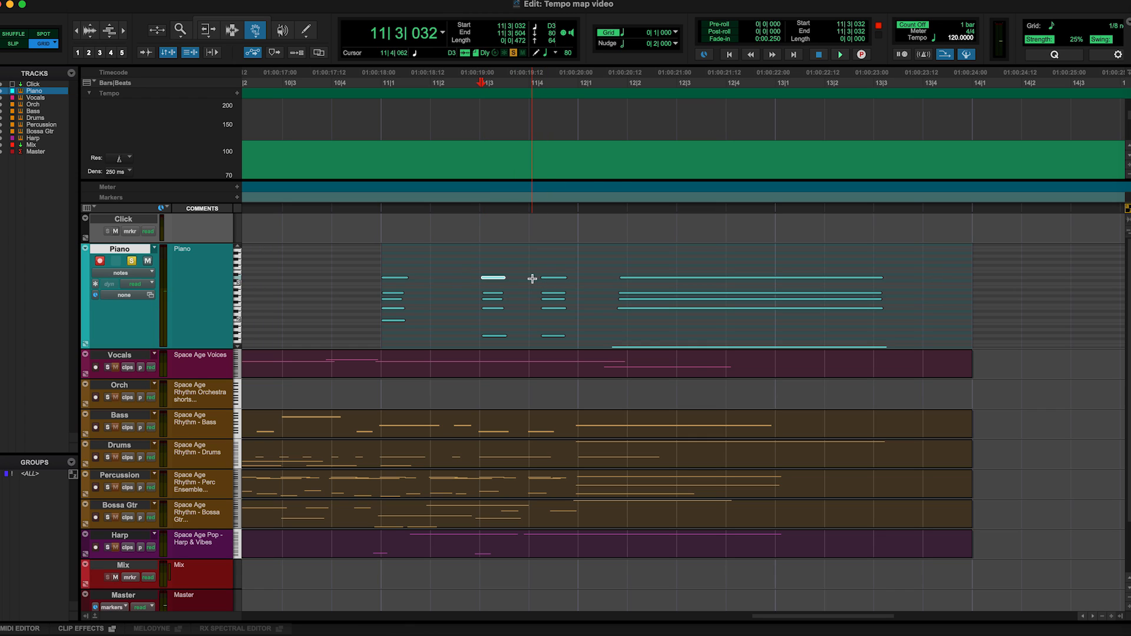
pyautogui.press('super+i')
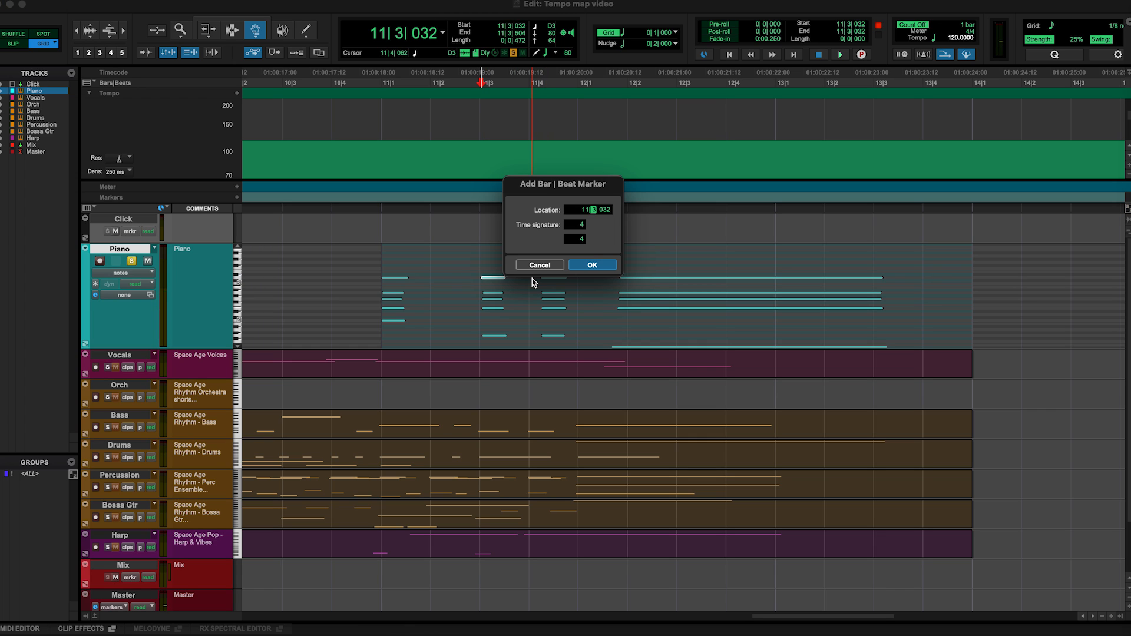
pyautogui.press('Return')
# Identify the third ending chord's start as bar 11 beat 4 and the long chord's start as bar 12 beat 1
pyautogui.click(554, 279)
pyautogui.press('super+i')
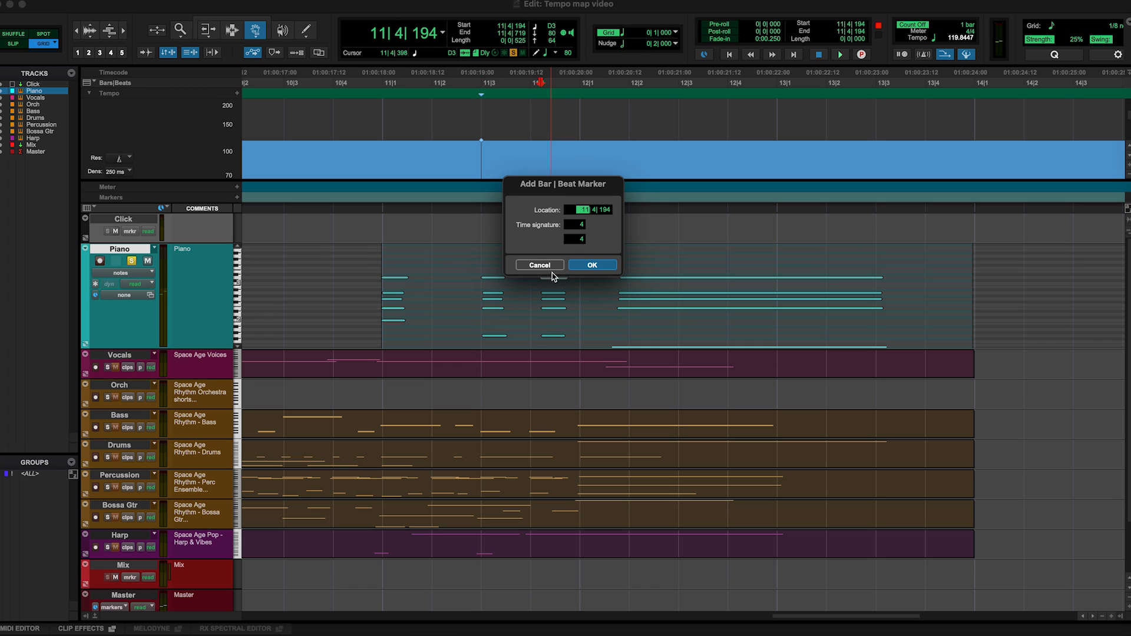
pyautogui.press('Return')
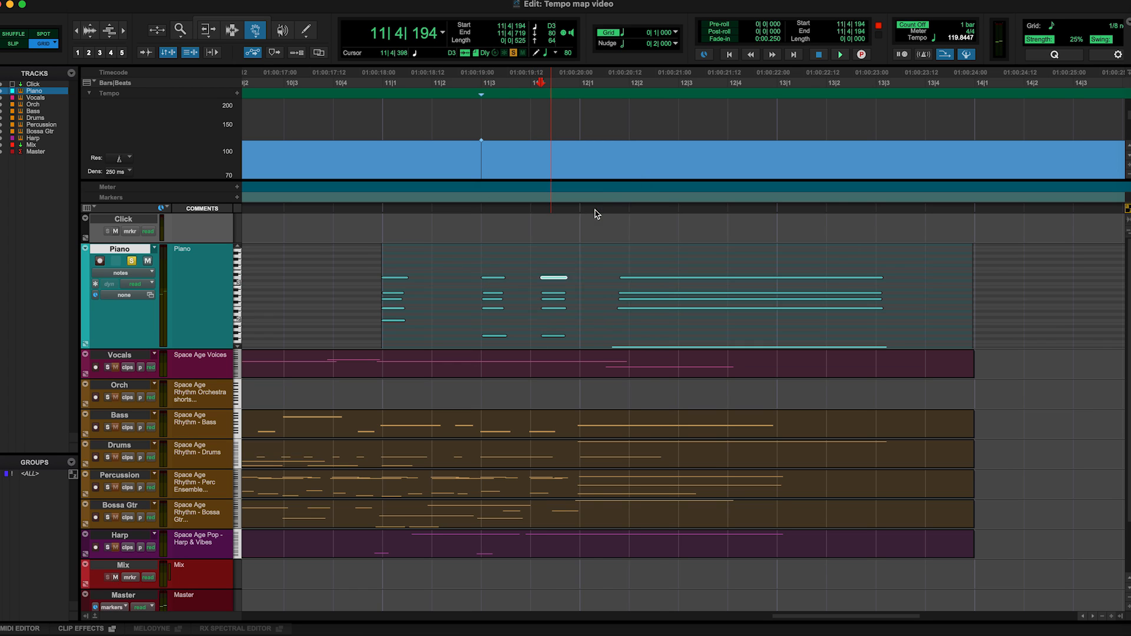
pyautogui.click(629, 280)
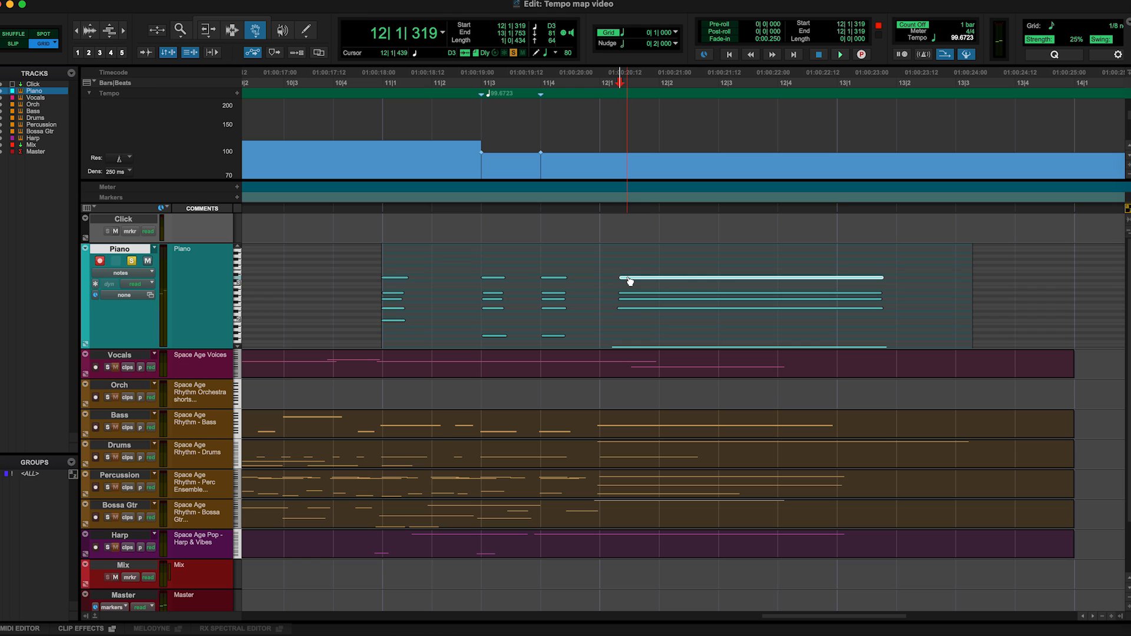
pyautogui.press('super+i')
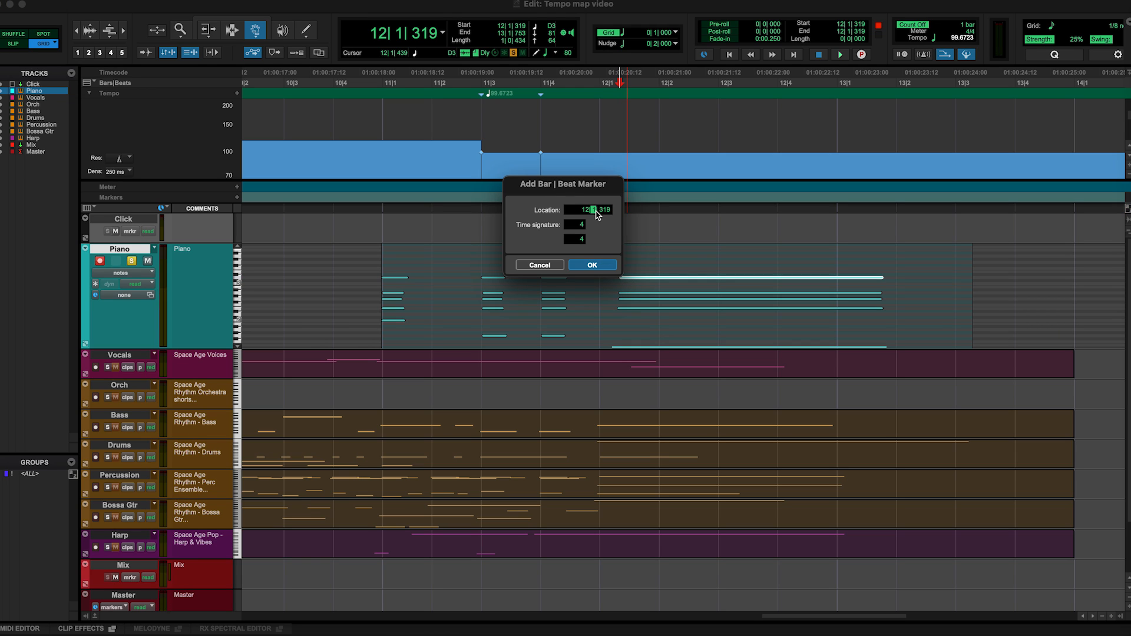
pyautogui.press('Return')
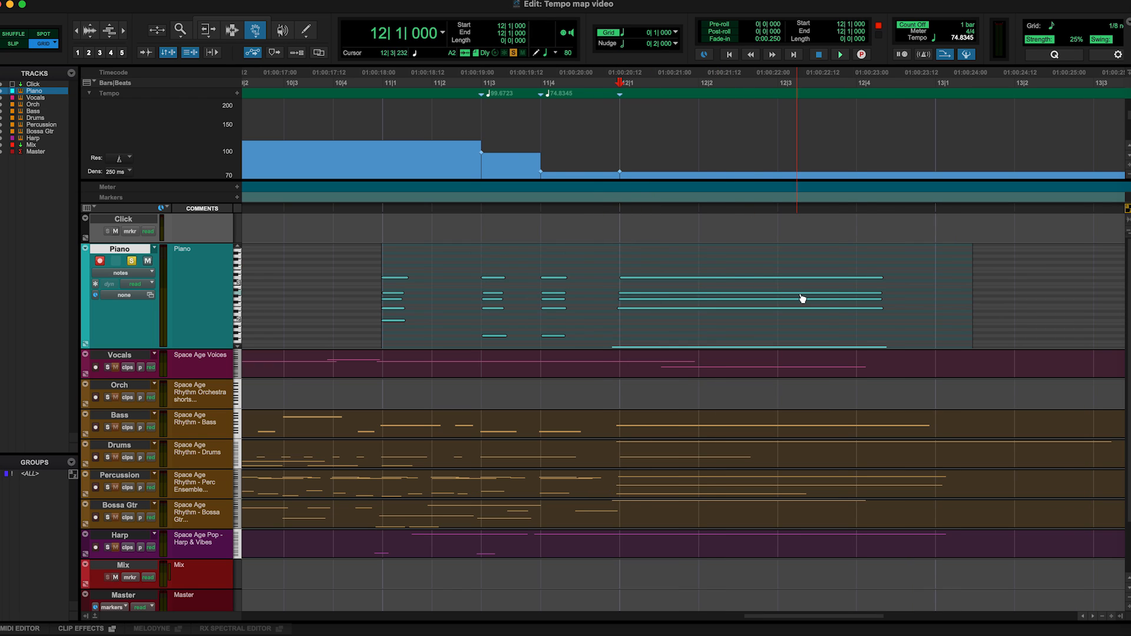
# Play the long chord from bar 12, then identify its end as bar 13 beat 1 using Slip mode
pyautogui.press('space')
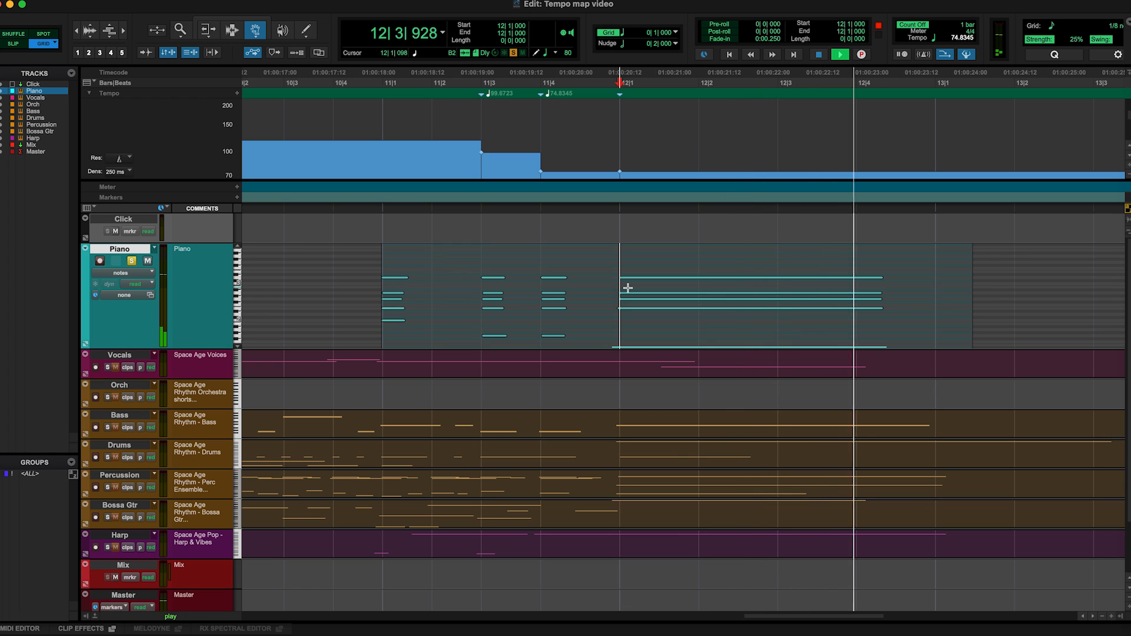
pyautogui.press('space')
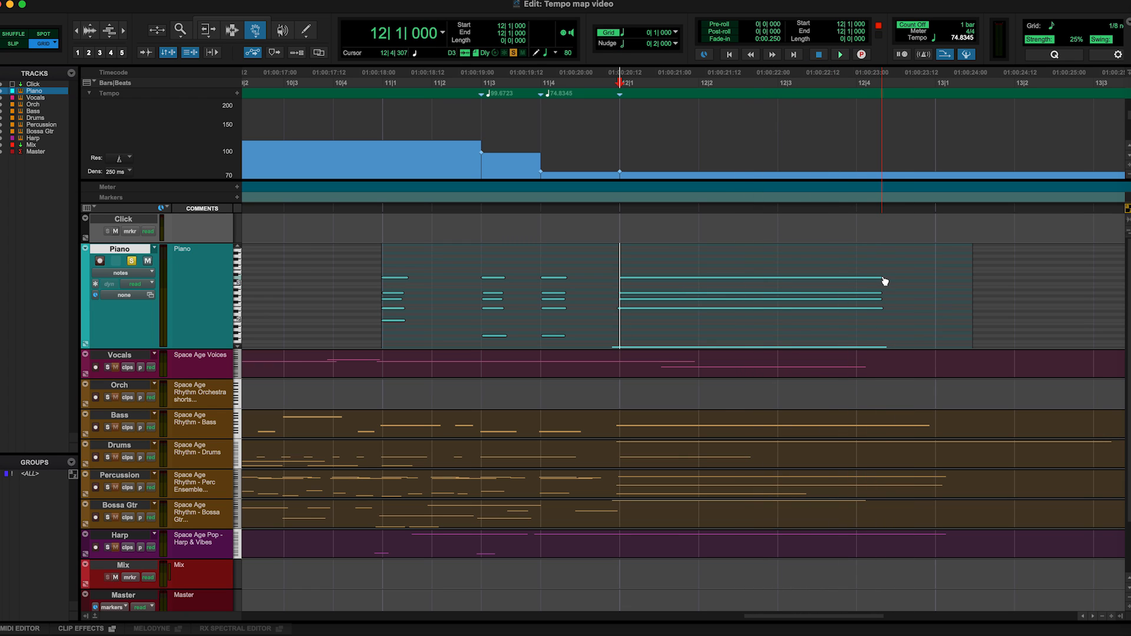
pyautogui.press('F7')
pyautogui.press('F2')
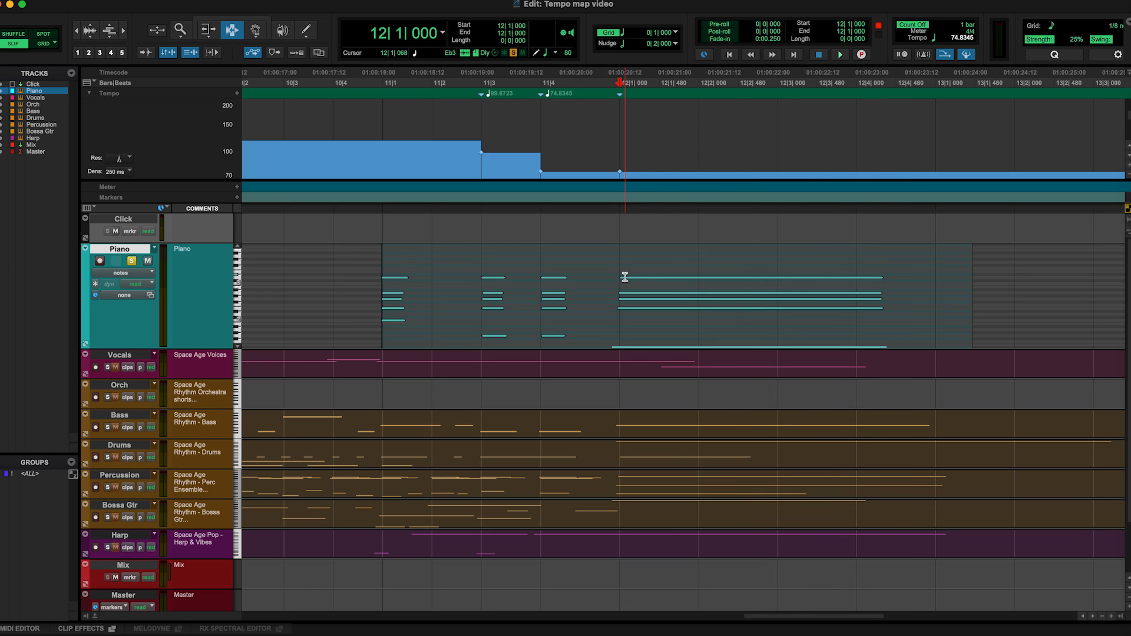
pyautogui.hotkey('shift', 'r')
pyautogui.click(882, 278)
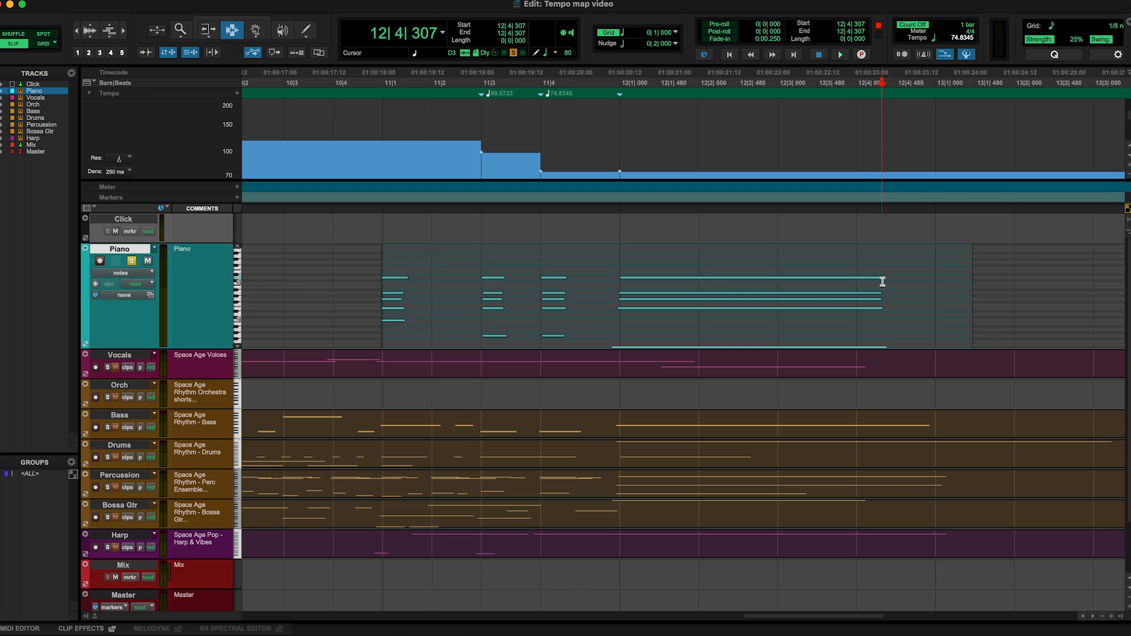
pyautogui.press('super+i')
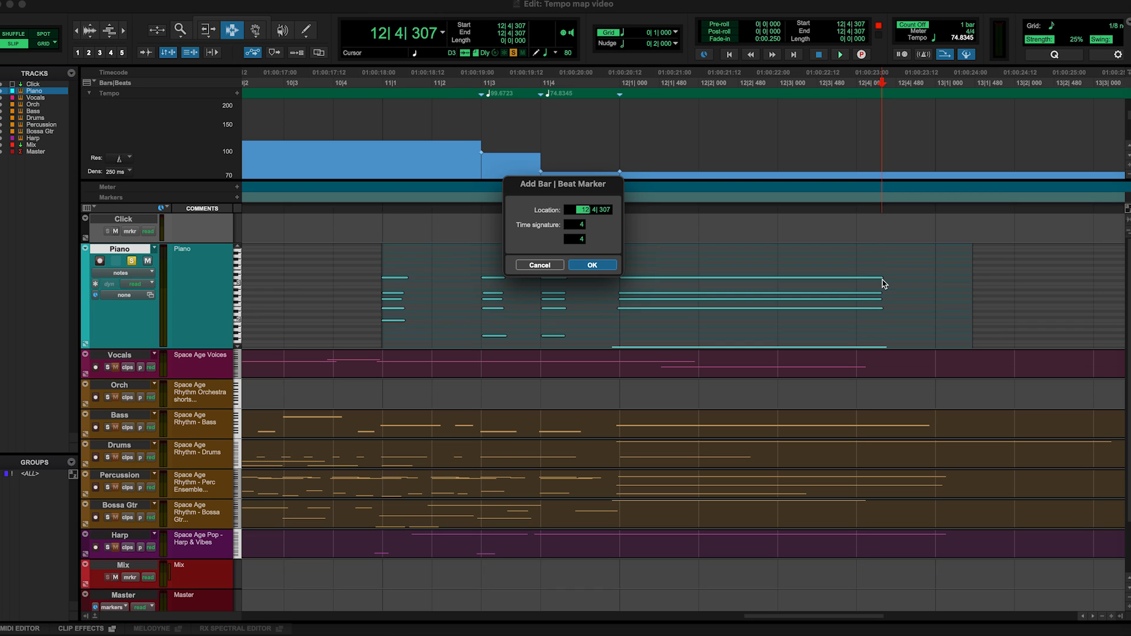
pyautogui.write('1')
pyautogui.press('Return')
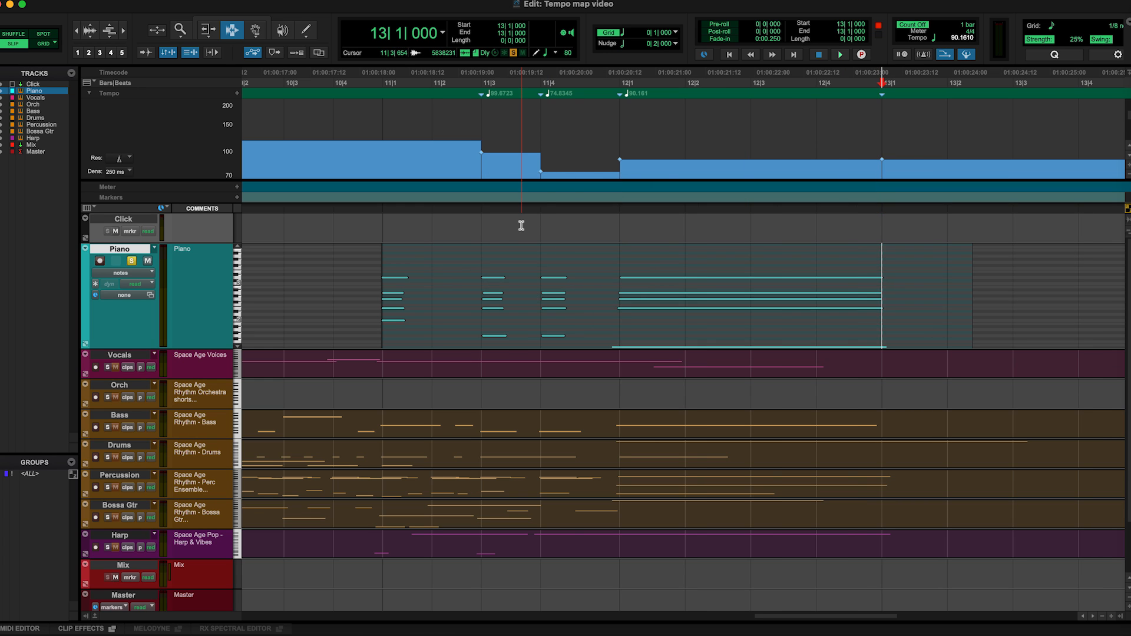
# Return to Grid mode, turn off the Piano track's solo and mute the track
pyautogui.press('super+bracketleft')
pyautogui.press('super+bracketleft')
pyautogui.press('F4')
pyautogui.click(132, 263)
pyautogui.click(147, 262)
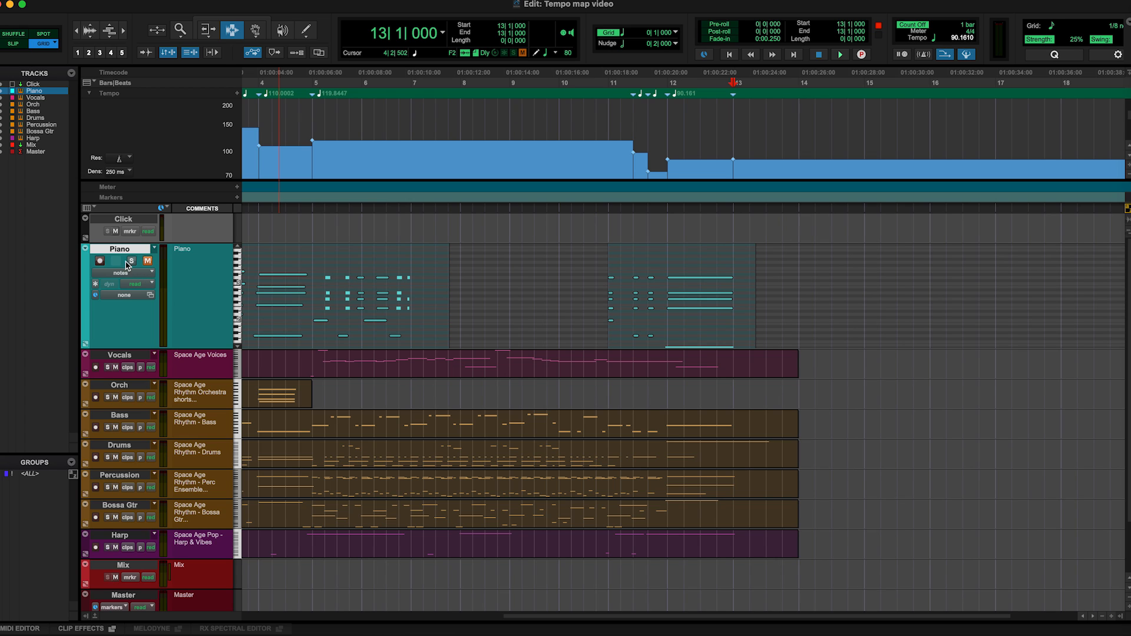
# Switch to Slip mode and play the remapped ending from about bar 10
pyautogui.press('F3')
pyautogui.click(562, 307)
pyautogui.press('space')
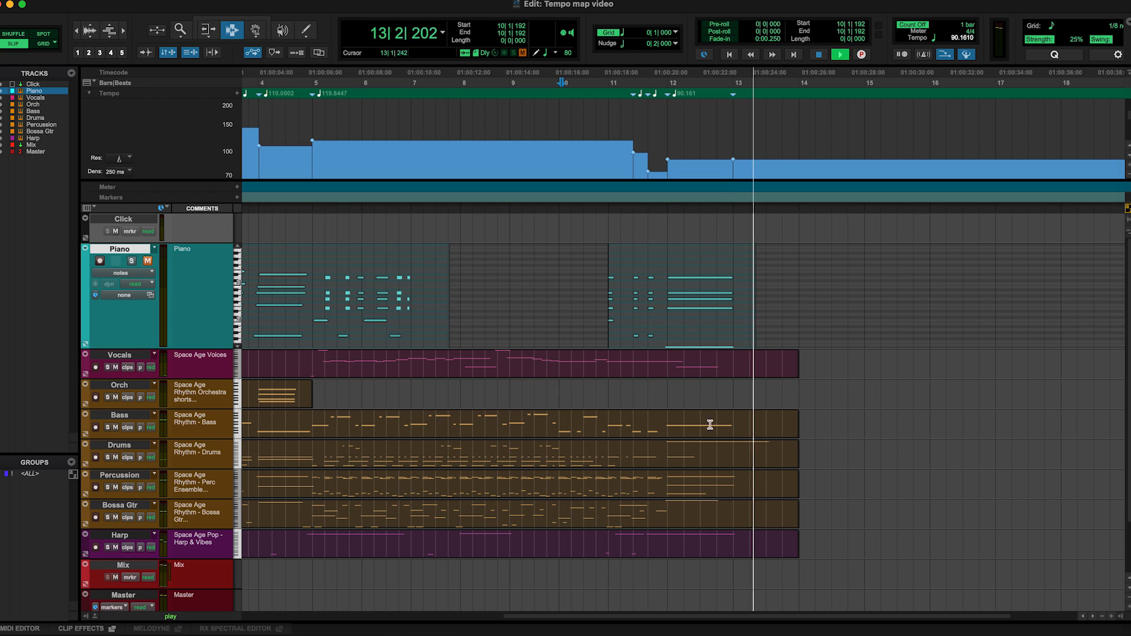
pyautogui.press('space')
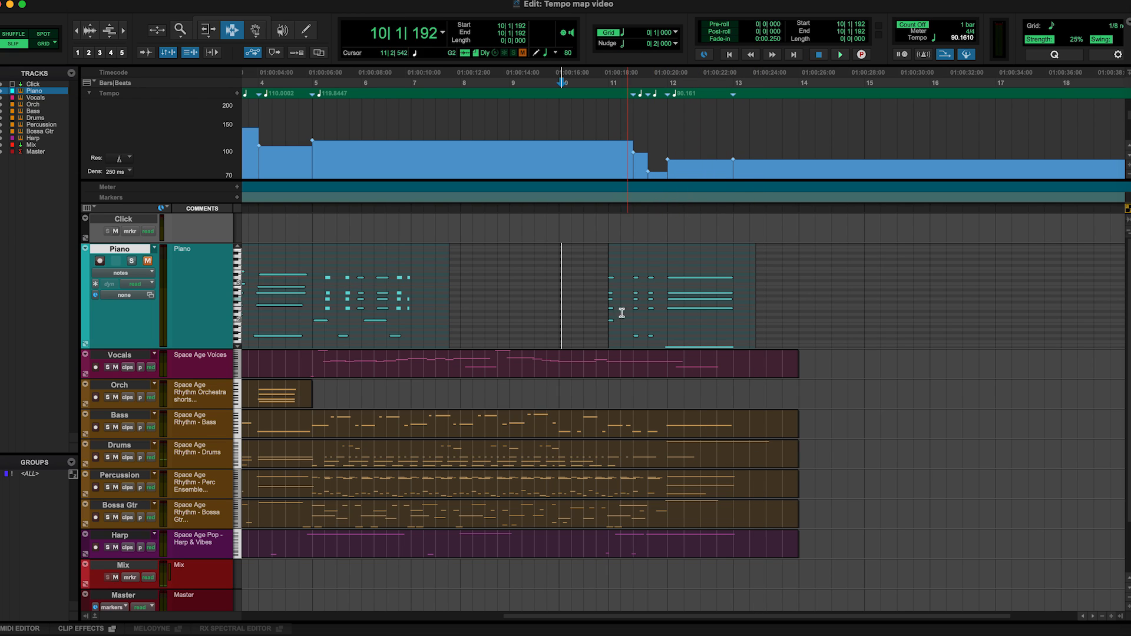
# Enlarge the tempo editor and bring the complete tempo map from the opening to bar 13 into view
pyautogui.click(607, 423)
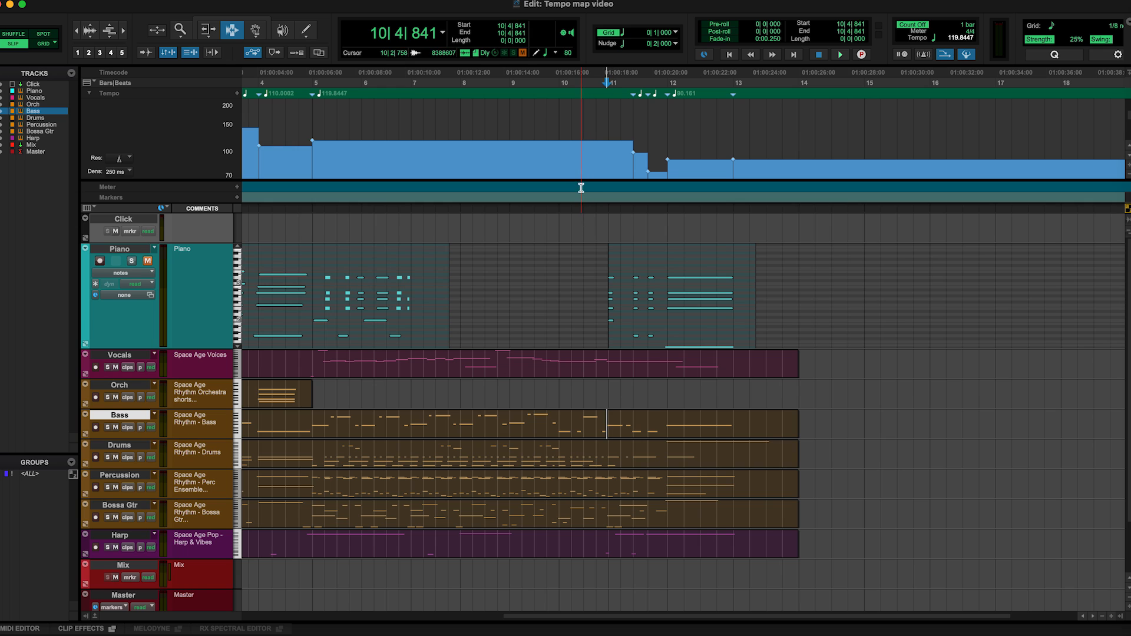
pyautogui.moveTo(582, 180); pyautogui.dragTo(592, 266)
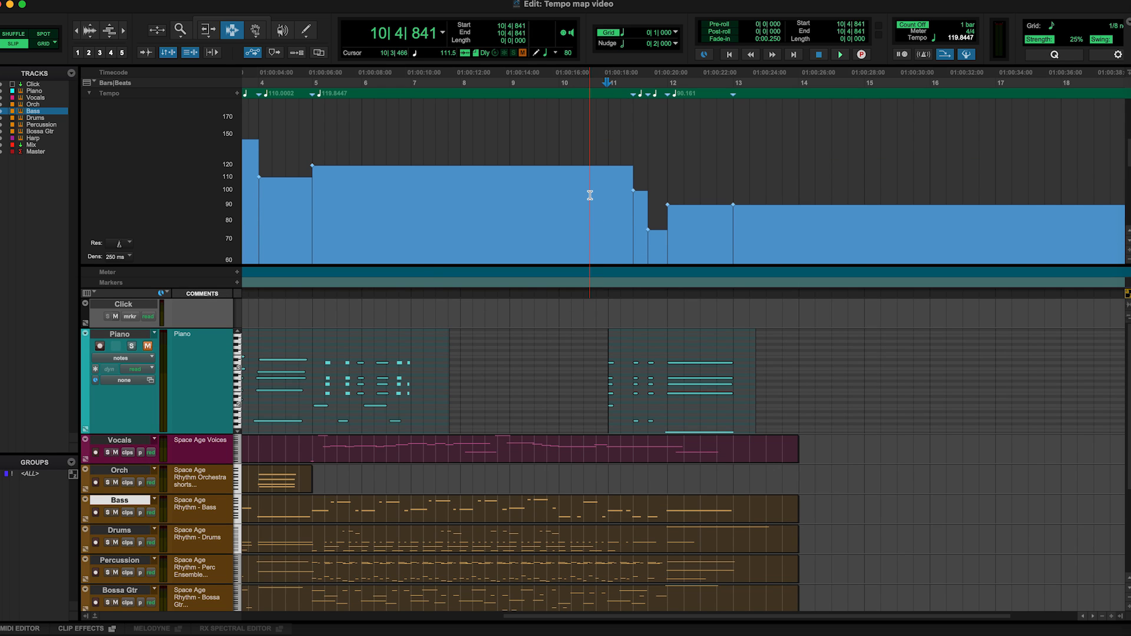
pyautogui.press('super+bracketleft')
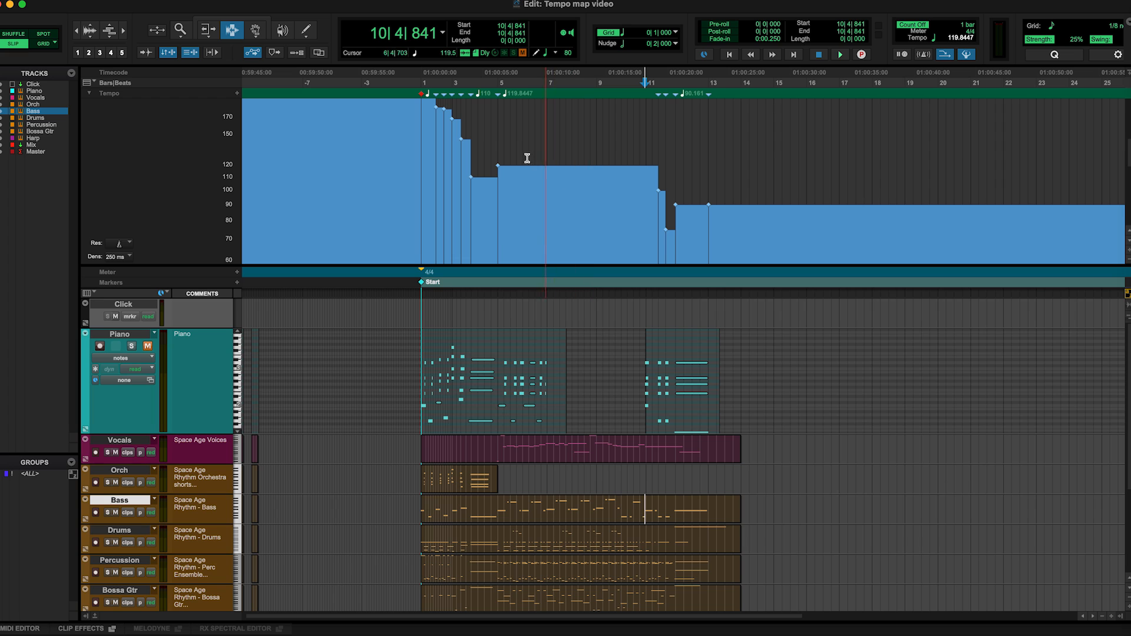
pyautogui.scroll(2, 444, 175)
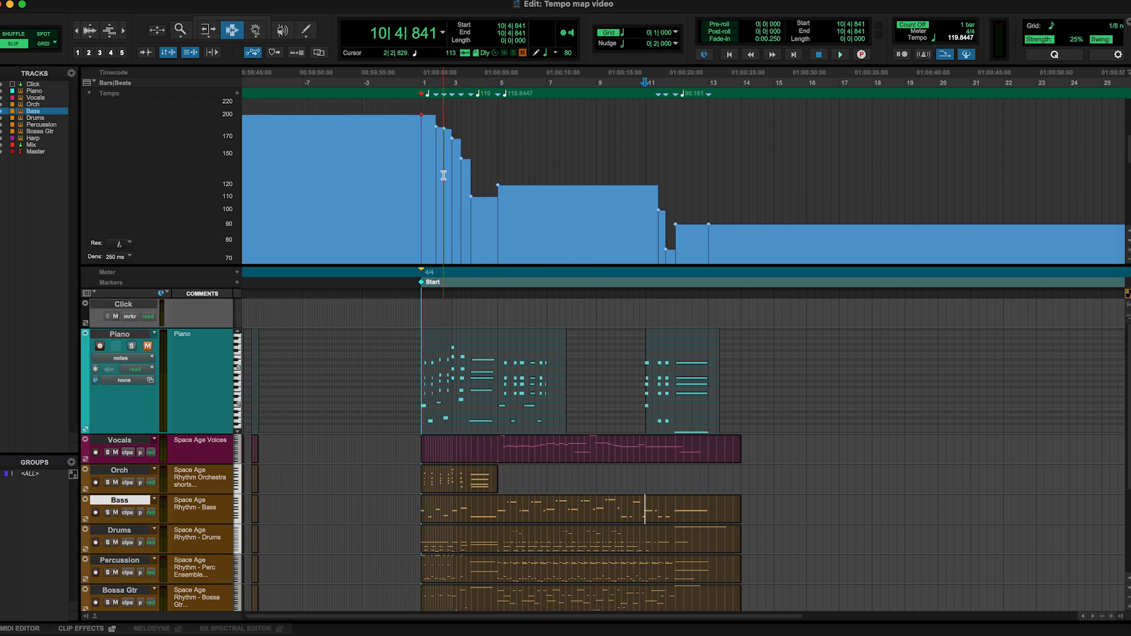
pyautogui.moveTo(399, 170); pyautogui.dragTo(768, 190)
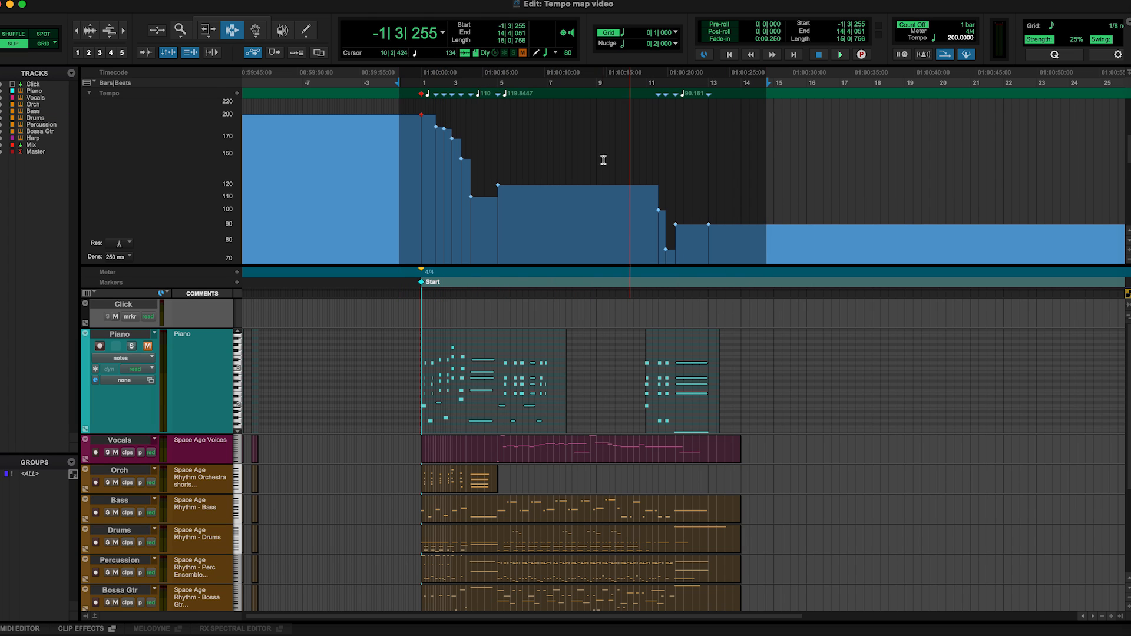
pyautogui.click(652, 157)
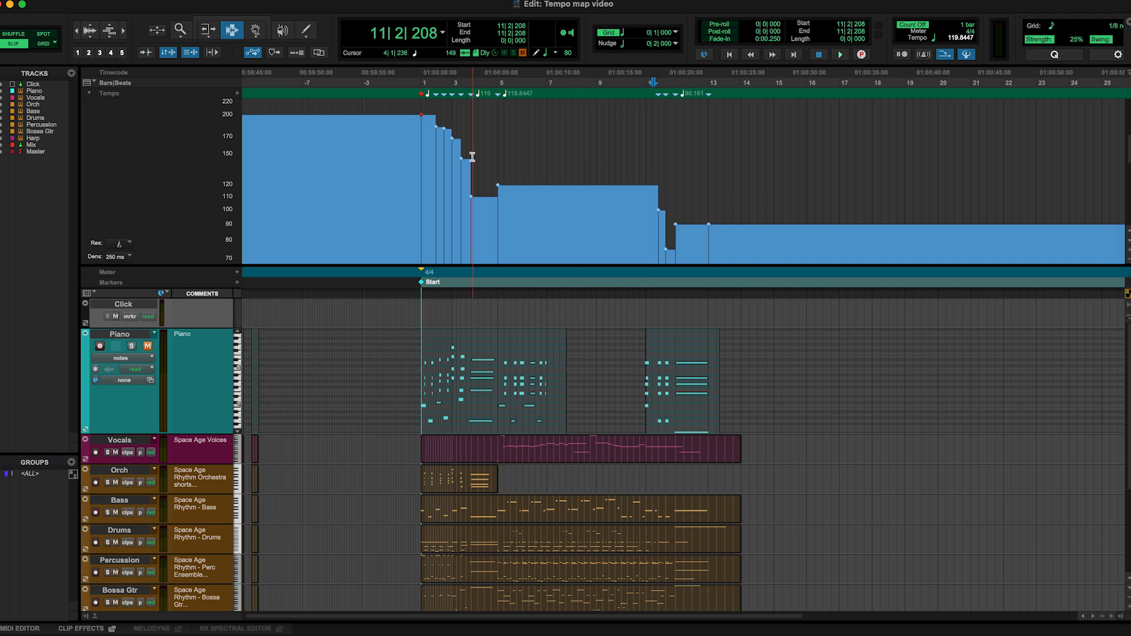
# Fit the tempo map from bar 1 to bar 14 in the view and place the grid-snapped cursor at bar 7
pyautogui.press('F5')
pyautogui.moveTo(412, 170); pyautogui.dragTo(767, 171)
pyautogui.click(610, 177)
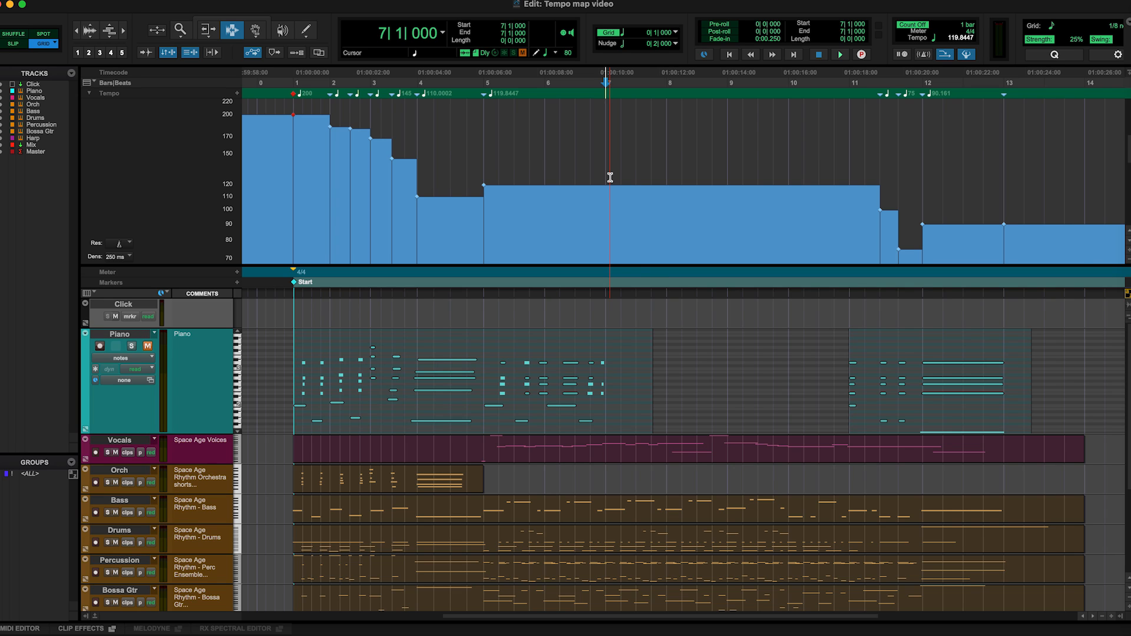
# Examine the Identify Beat dialog for bar 7 and where the command is listed, without adding a marker
pyautogui.press('super+i')
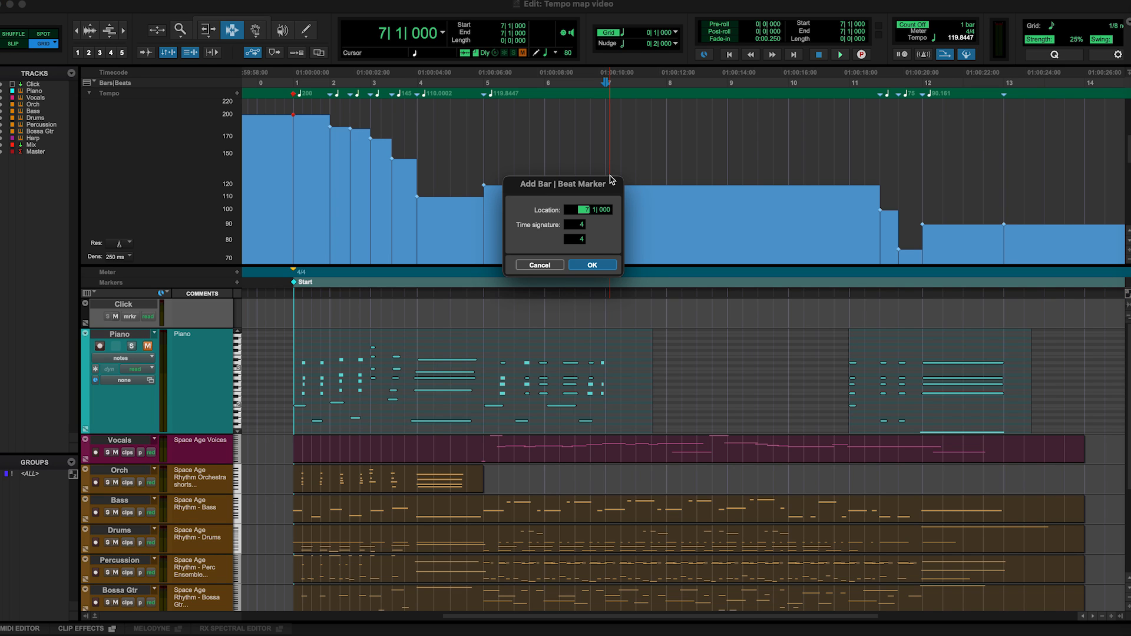
pyautogui.press('Escape')
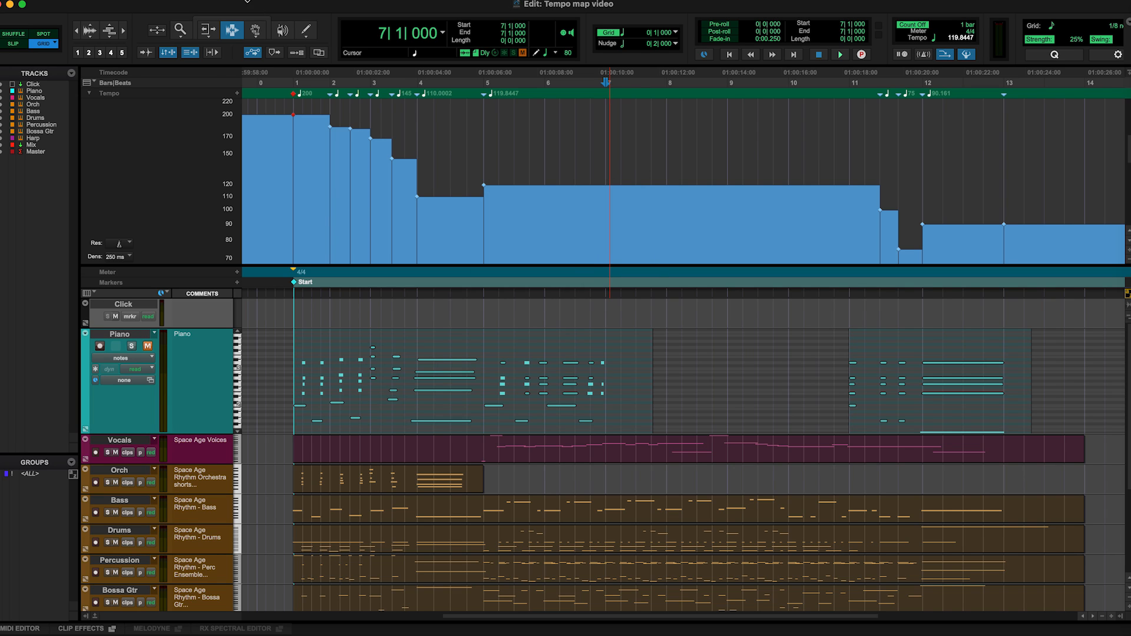
pyautogui.click(226, 0)
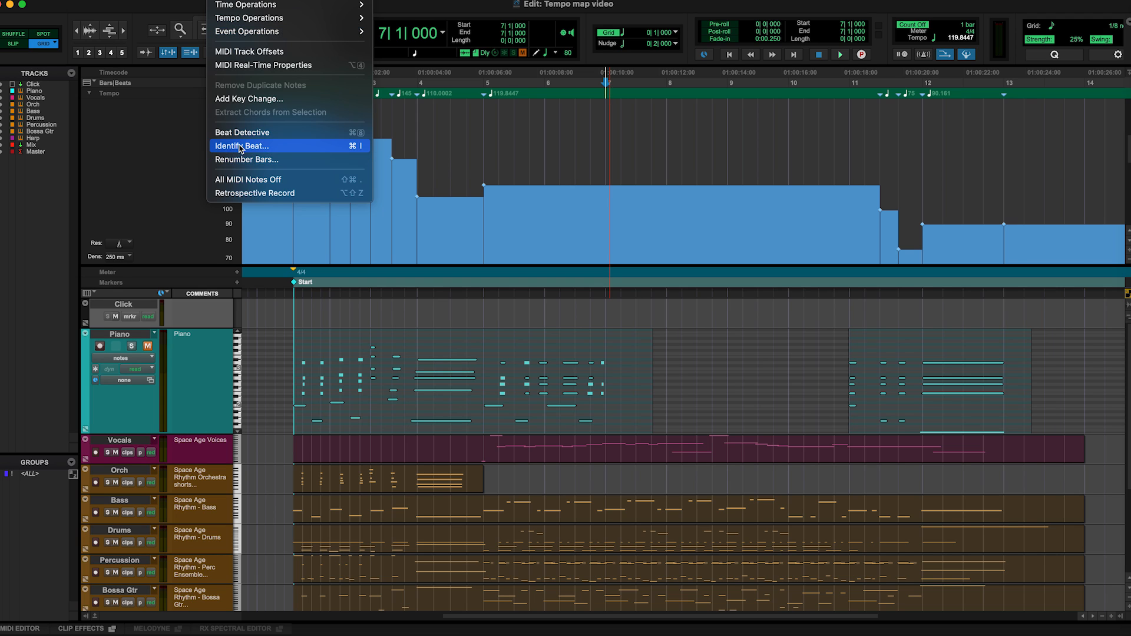
pyautogui.press('Escape')
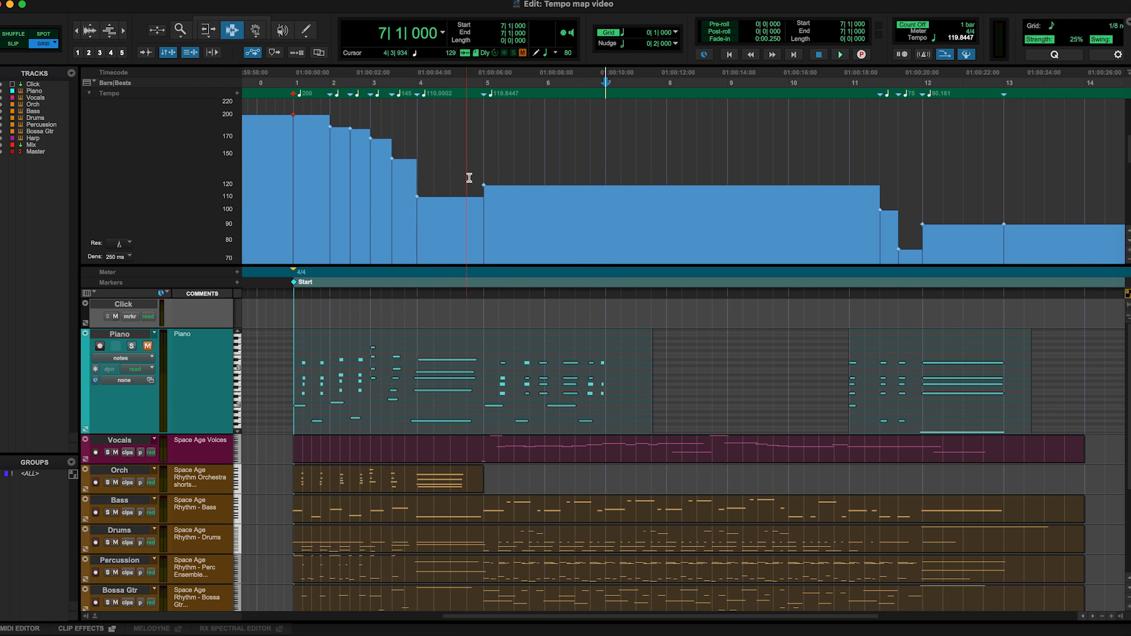
# In Slip mode, move the bar 5 beat marker slightly later in time, setting the tempo before it to about 103.18 BPM
pyautogui.moveTo(292, 117); pyautogui.dragTo(1017, 130)
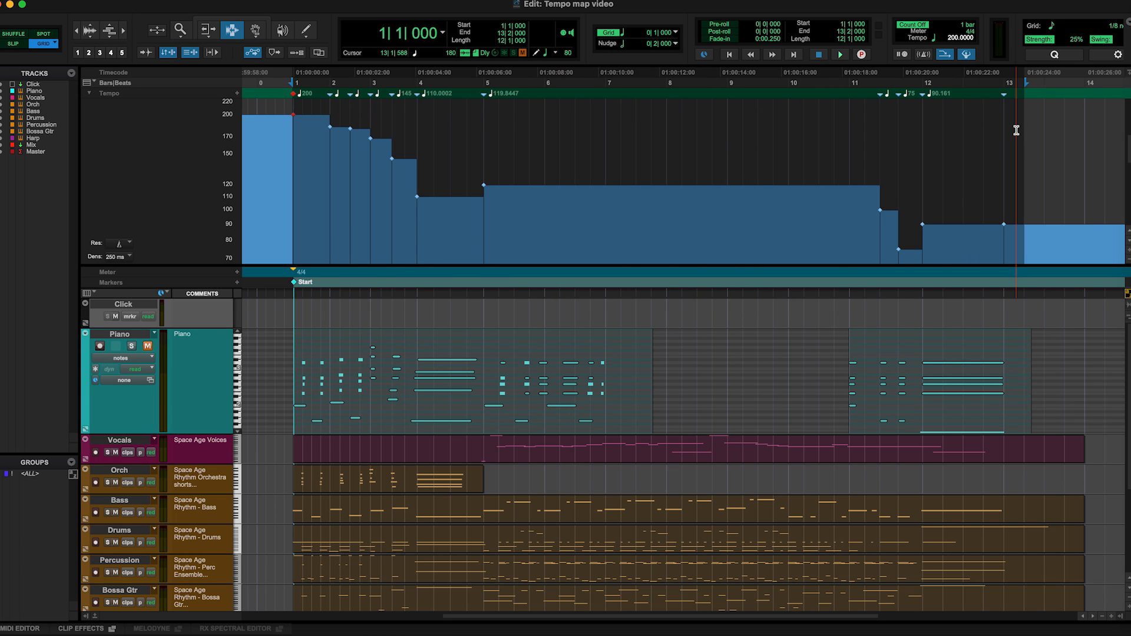
pyautogui.click(419, 118)
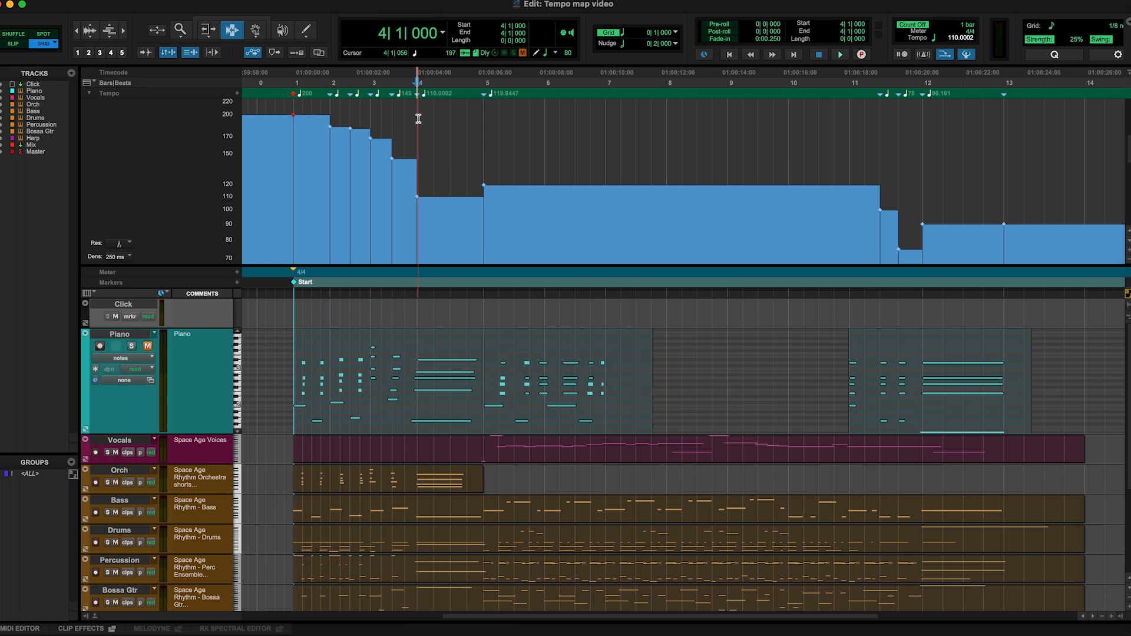
pyautogui.press('F8')
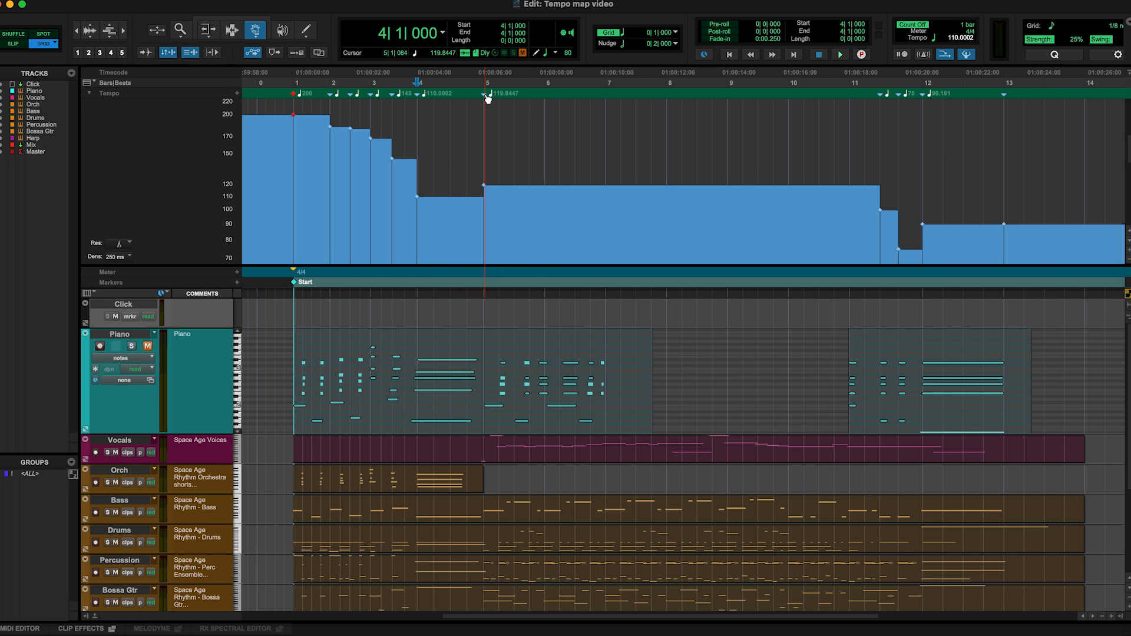
pyautogui.press('F3')
pyautogui.moveTo(488, 98); pyautogui.dragTo(494, 101)
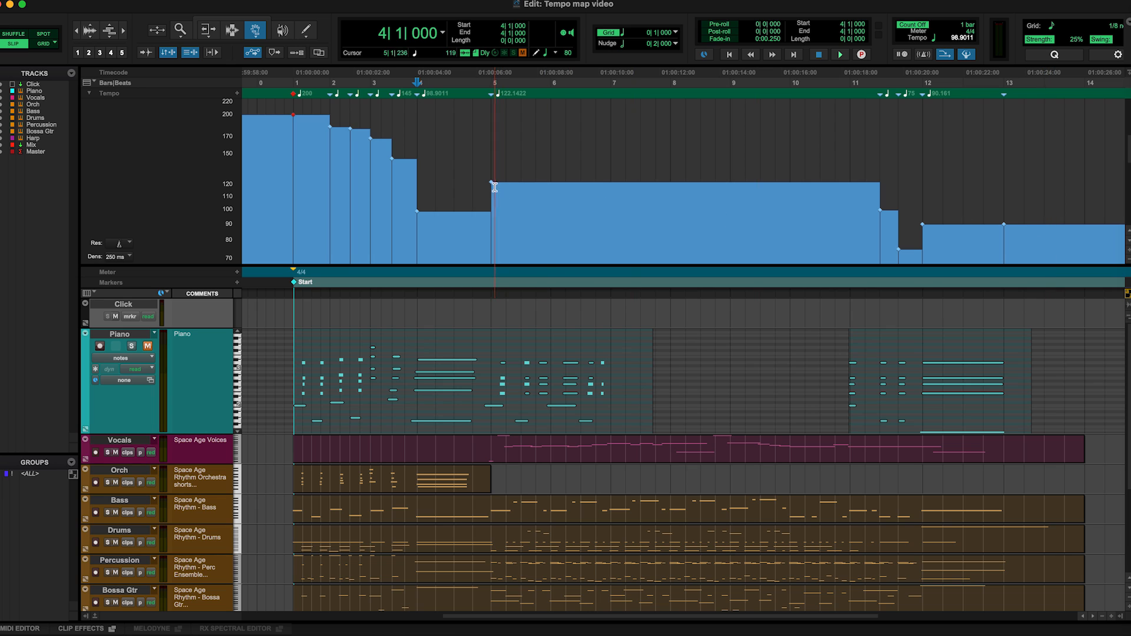
pyautogui.moveTo(489, 182); pyautogui.dragTo(499, 184)
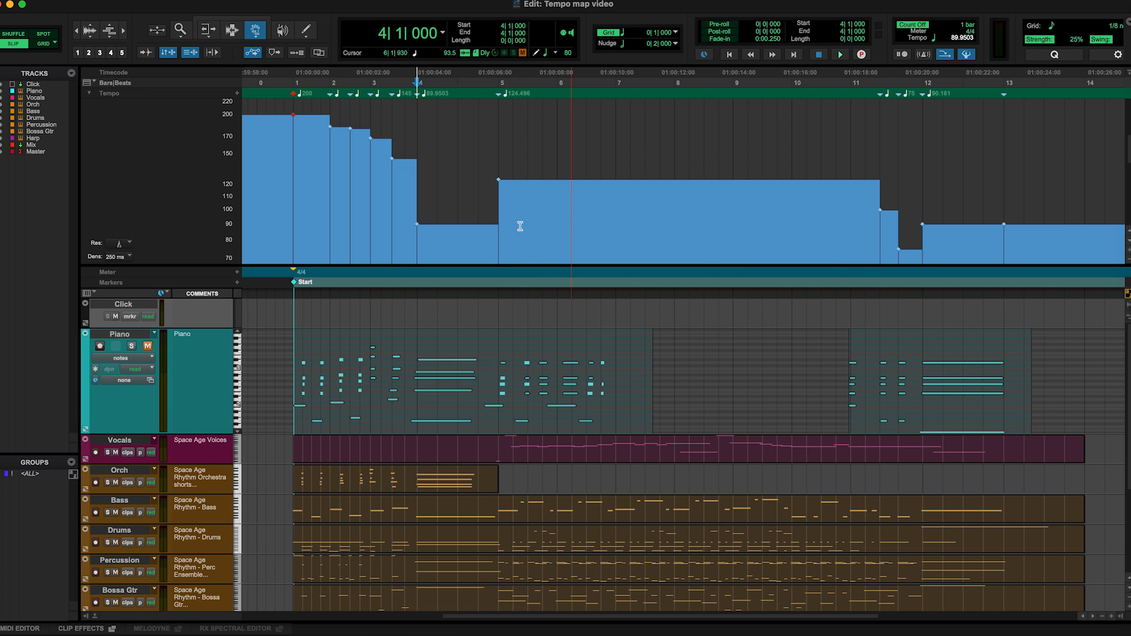
pyautogui.moveTo(499, 180); pyautogui.dragTo(488, 184)
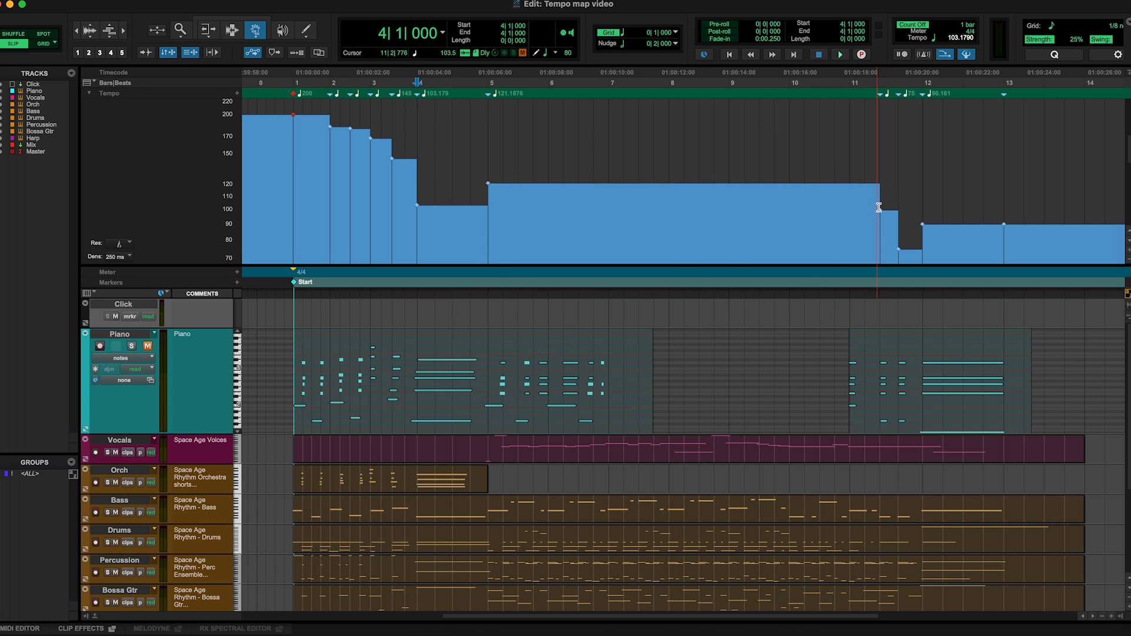
# Switch to Grid mode and check the location and time signature settings of the bar 5 beat marker
pyautogui.click(489, 148)
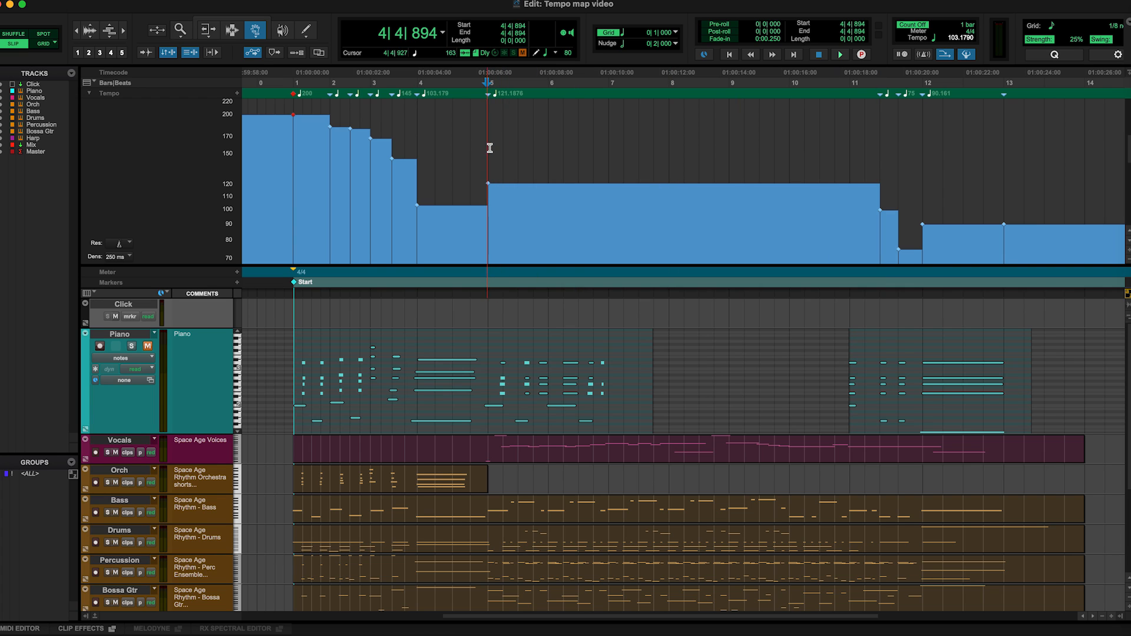
pyautogui.press('F4')
pyautogui.click(489, 148)
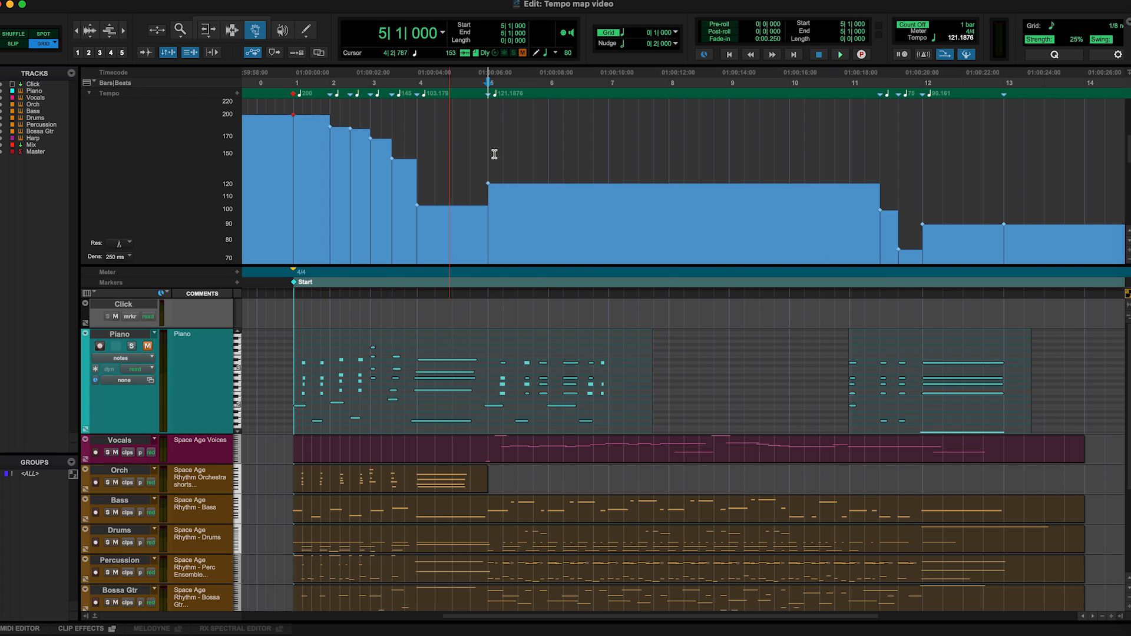
pyautogui.click(548, 154)
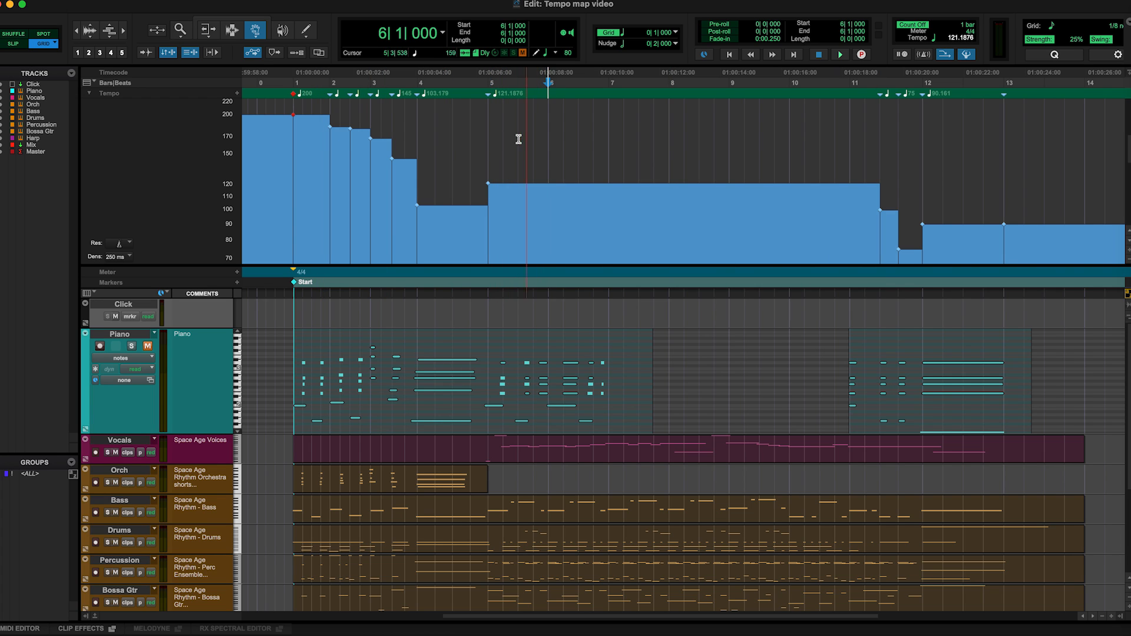
pyautogui.doubleClick(489, 97)
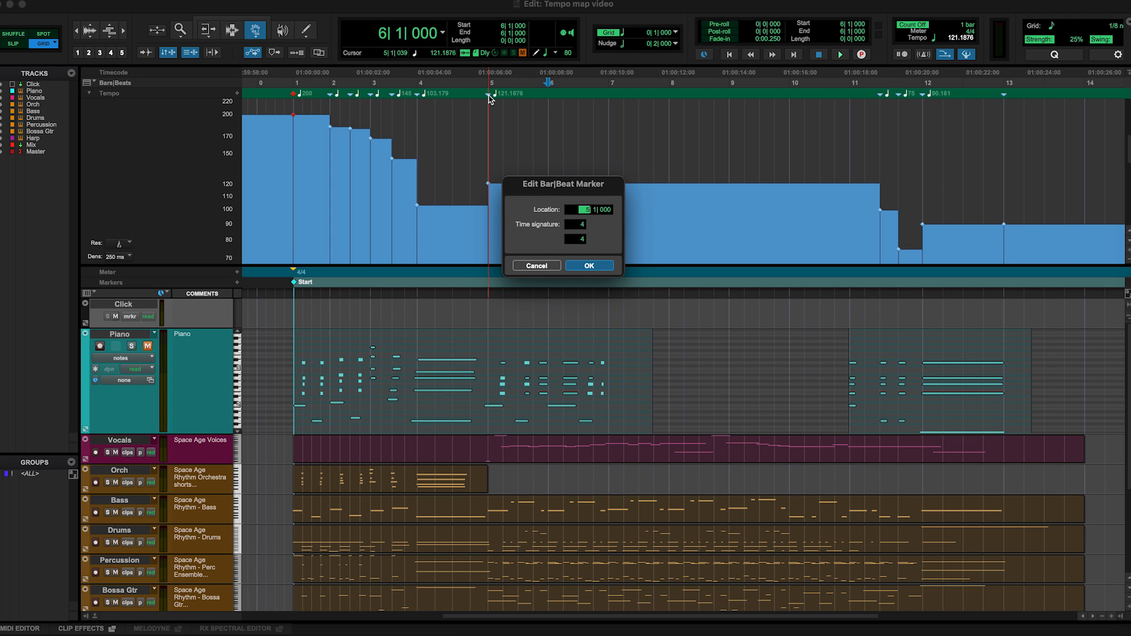
pyautogui.press('Return')
# Insert a 121 BPM tempo change at bar 5, snapped to the bar
pyautogui.click(488, 109)
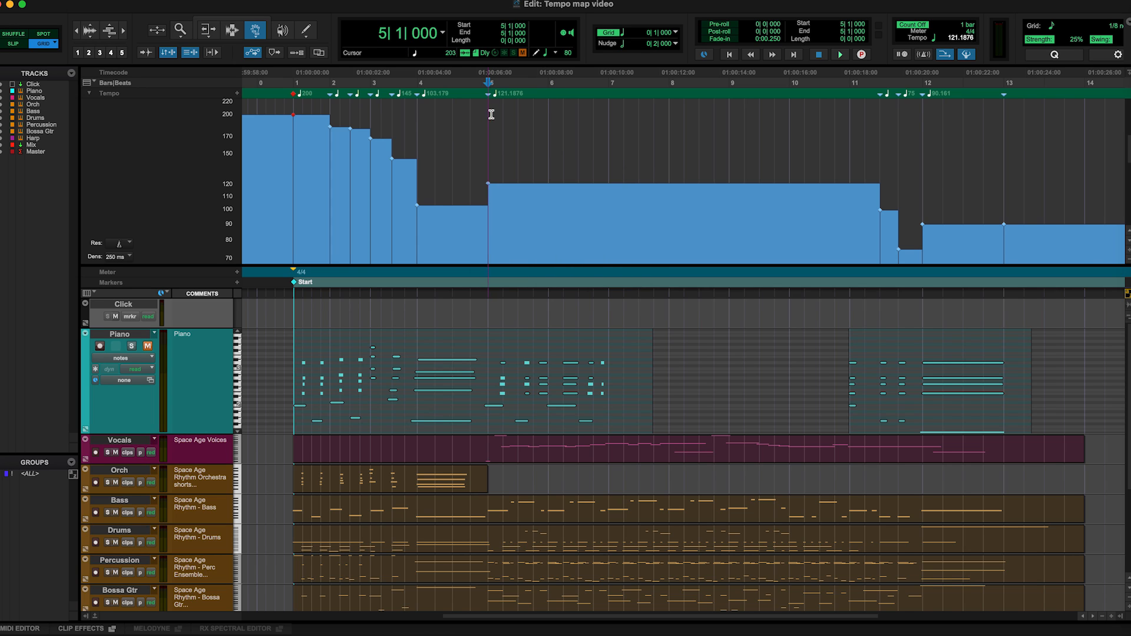
pyautogui.click(237, 93)
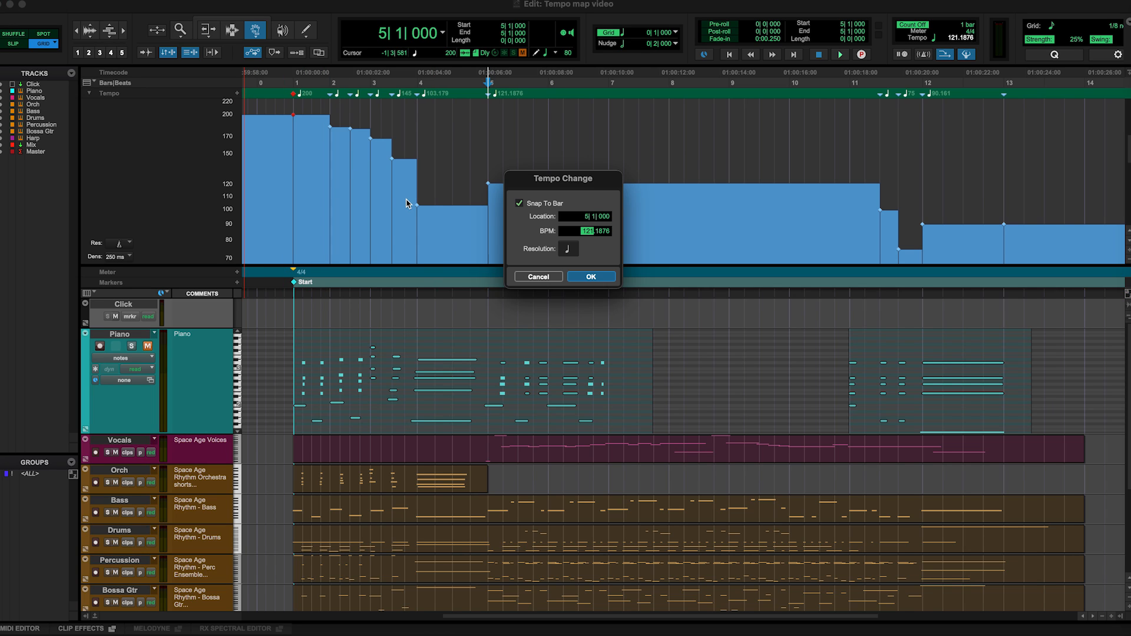
pyautogui.write('121')
pyautogui.press('Return')
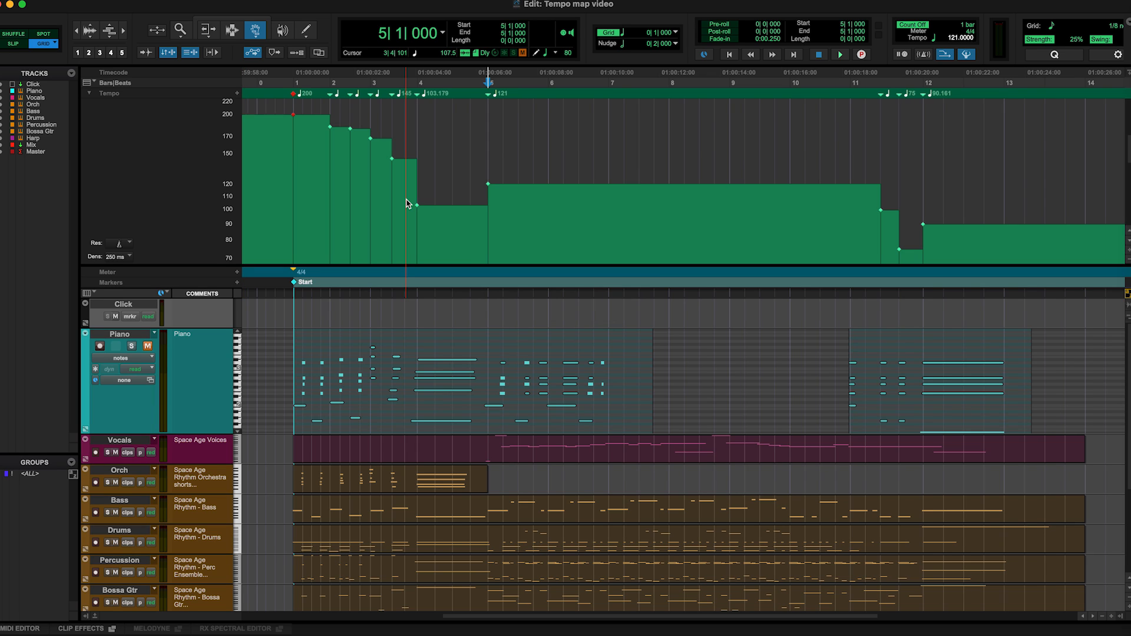
# Delete the tempo event at bar 5 and undo the deletion
pyautogui.keyDown('alt'); pyautogui.click(488, 184); pyautogui.keyUp('alt')
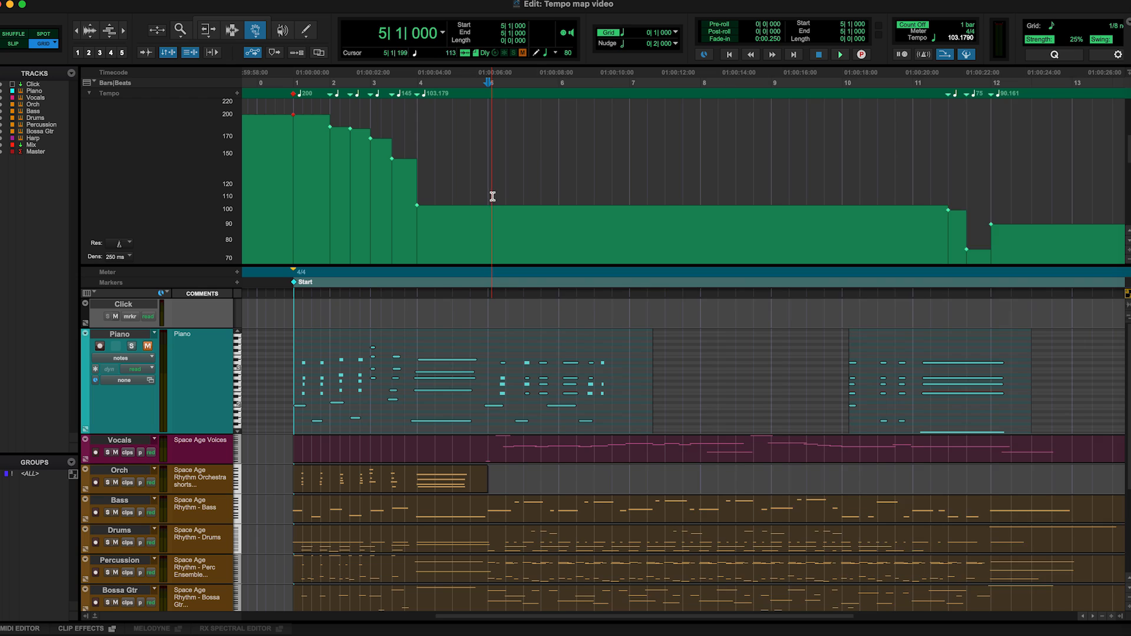
pyautogui.press('super+z')
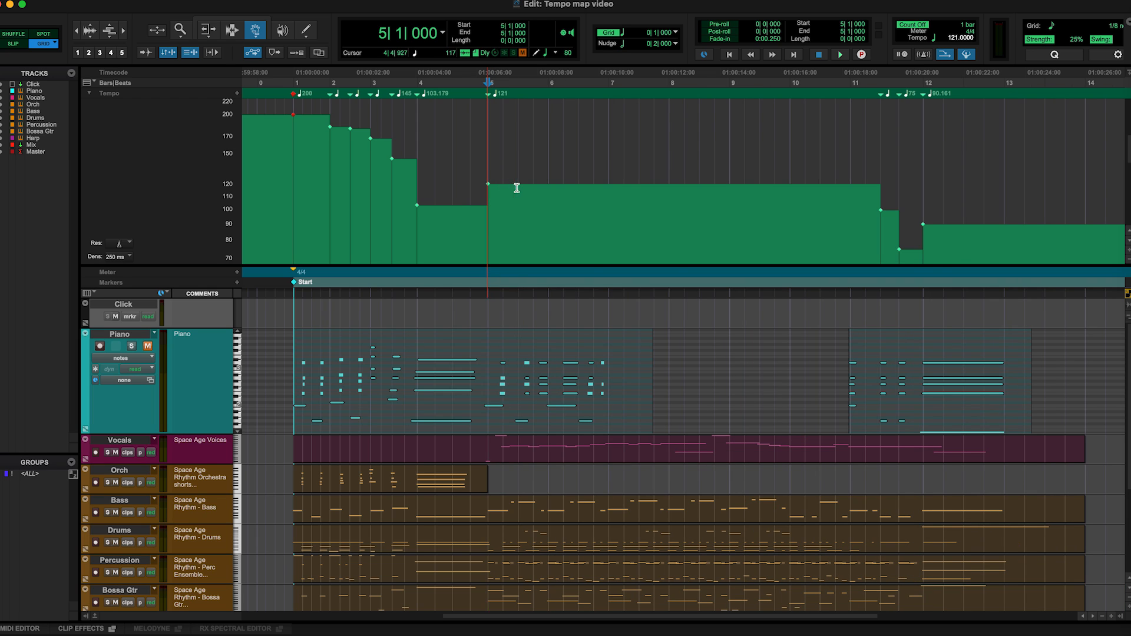
# Select bars 5 to 7 in the tempo editor and trim that range's tempo to about 109.2 BPM
pyautogui.press('F7')
pyautogui.moveTo(491, 187); pyautogui.dragTo(607, 204)
pyautogui.press('F6')
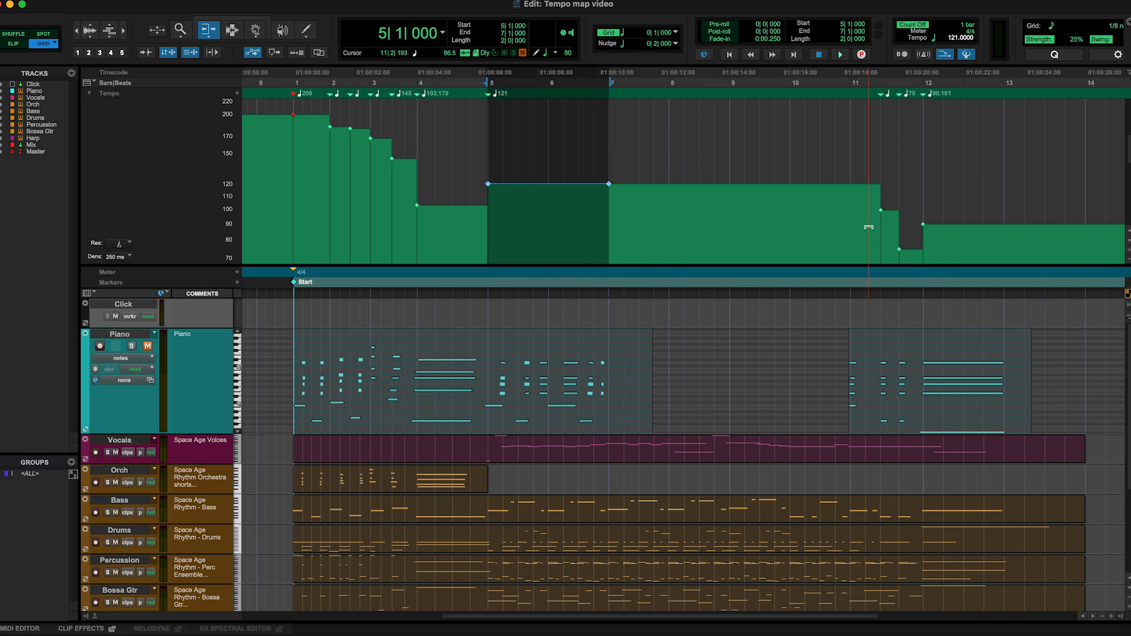
pyautogui.moveTo(593, 199); pyautogui.dragTo(580, 220)
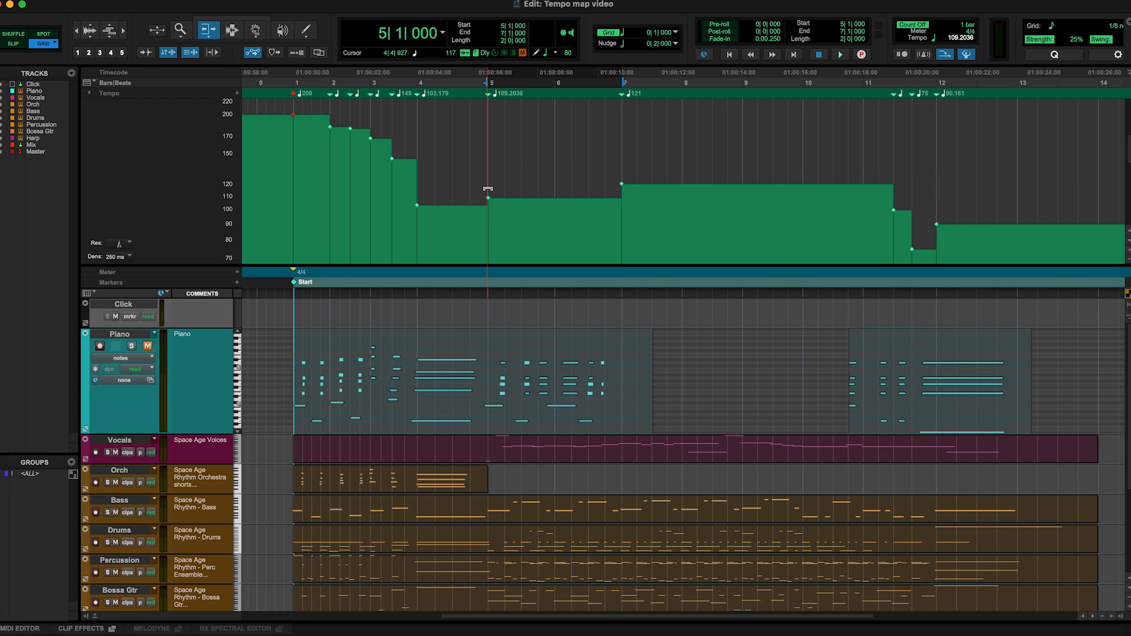
pyautogui.press('F7')
pyautogui.click(490, 144)
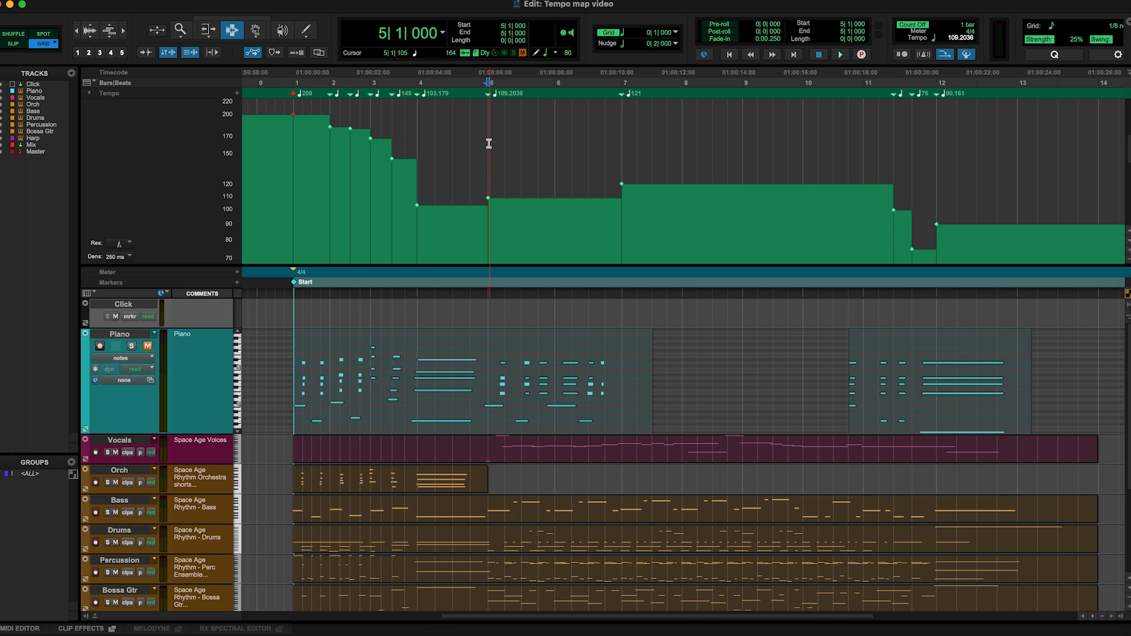
pyautogui.moveTo(274, 165); pyautogui.dragTo(977, 206)
pyautogui.click(306, 177)
pyautogui.moveTo(289, 170); pyautogui.dragTo(955, 194)
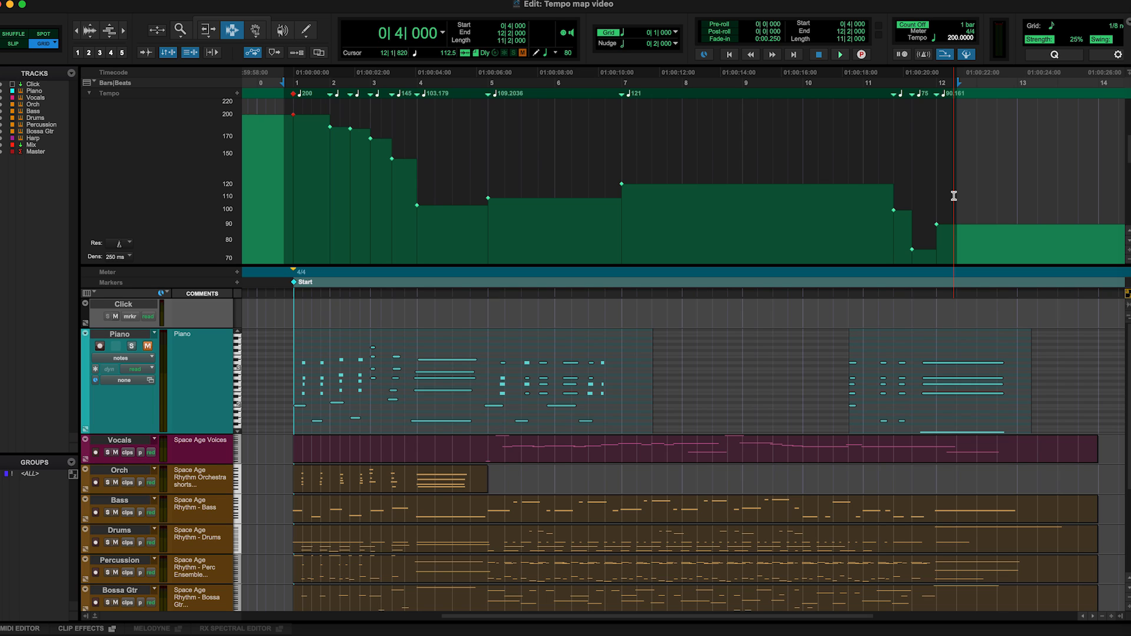
pyautogui.click(954, 195)
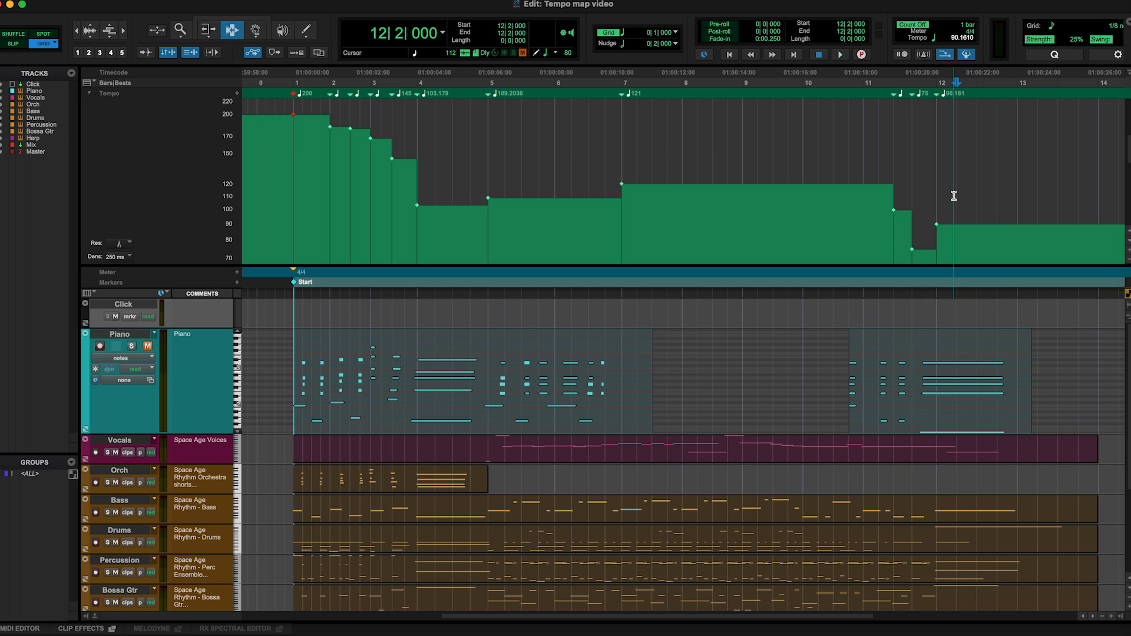
pyautogui.click(539, 186)
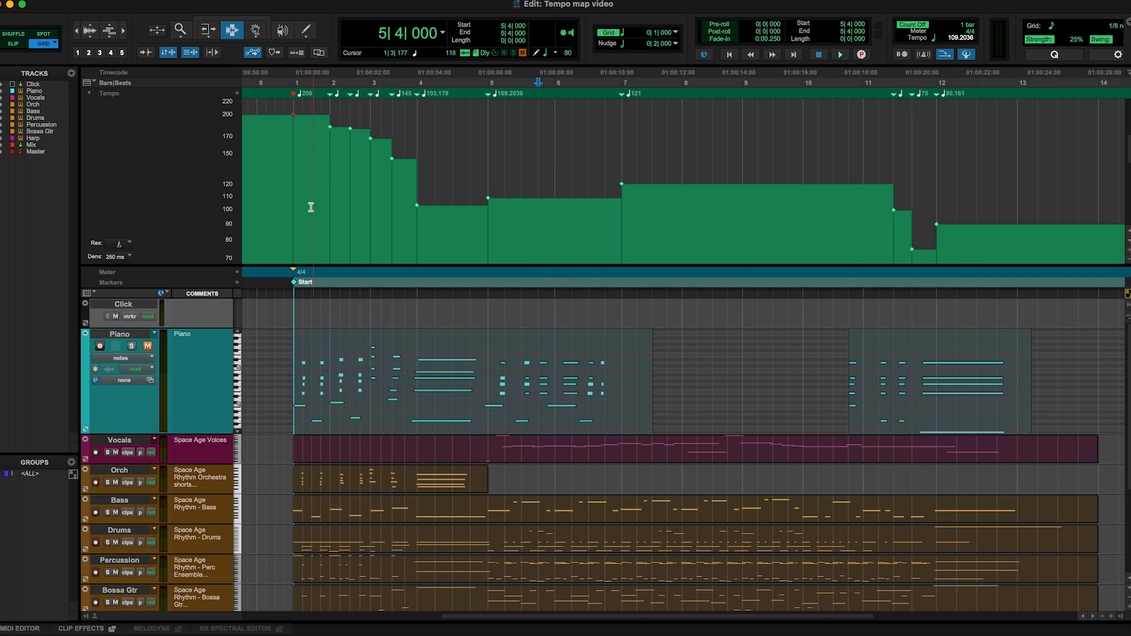
pyautogui.click(296, 361)
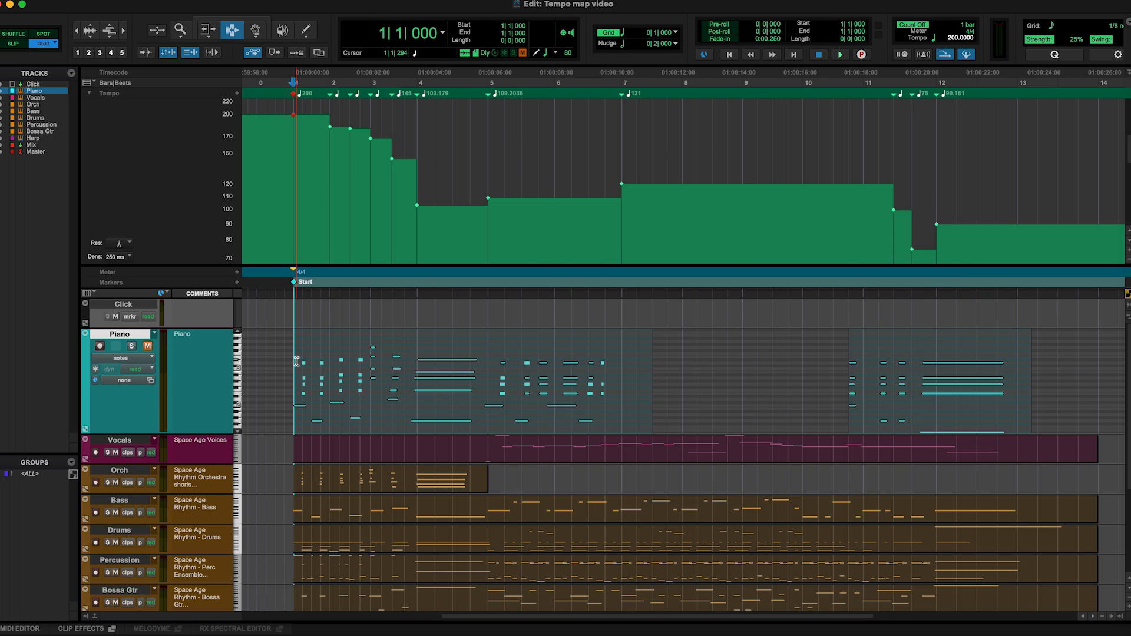
pyautogui.click(295, 205)
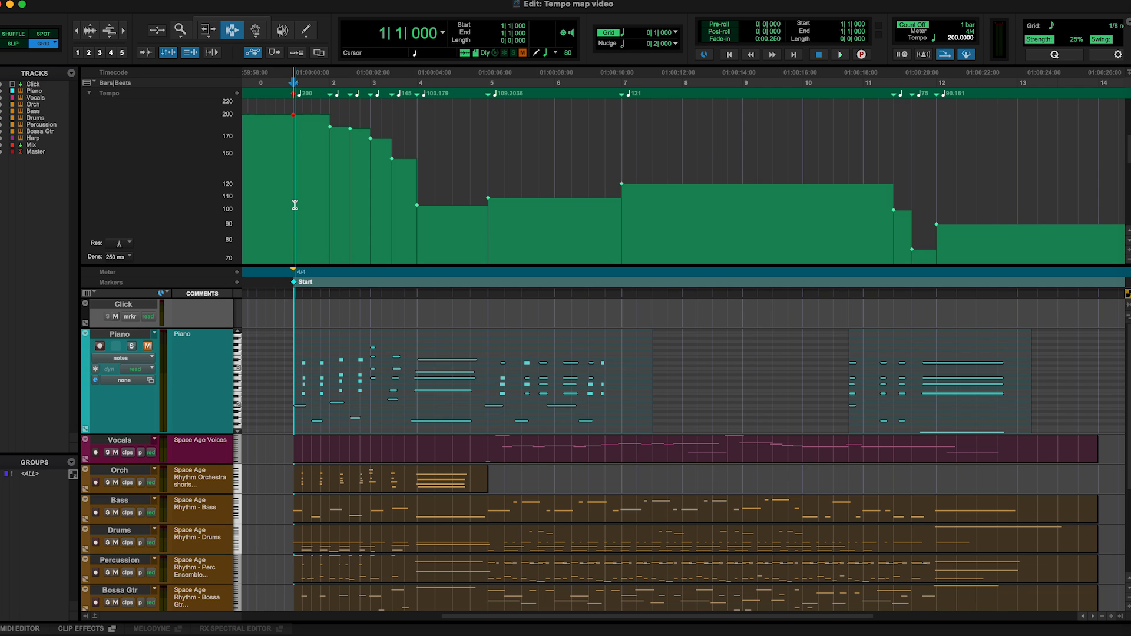
# Set the Piano track's timebase to Ticks
pyautogui.click(96, 380)
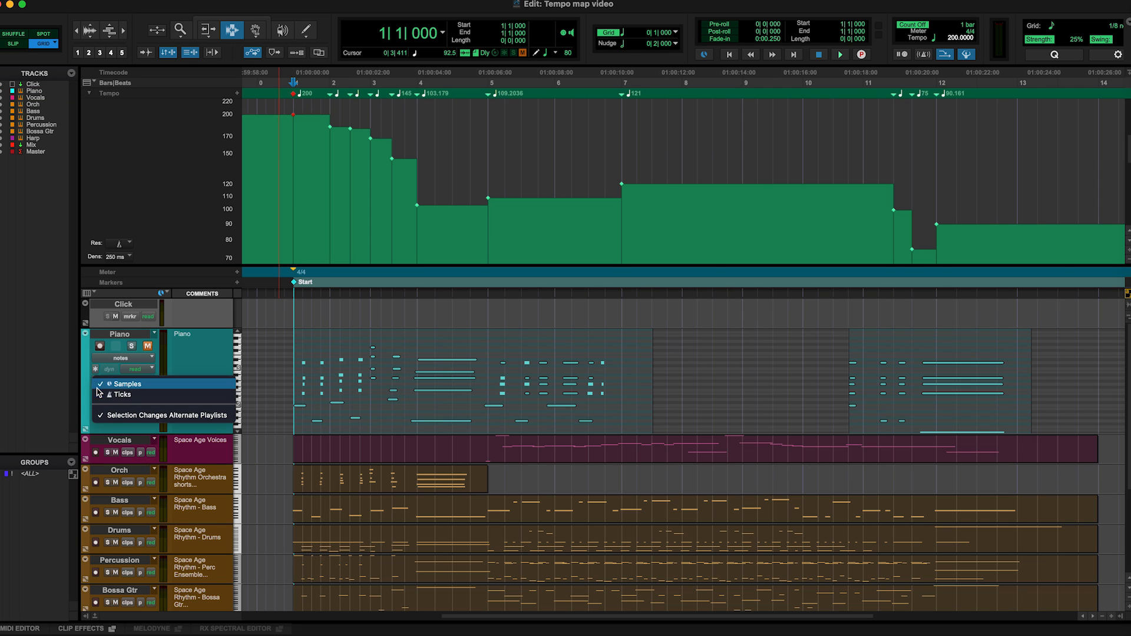
pyautogui.click(99, 395)
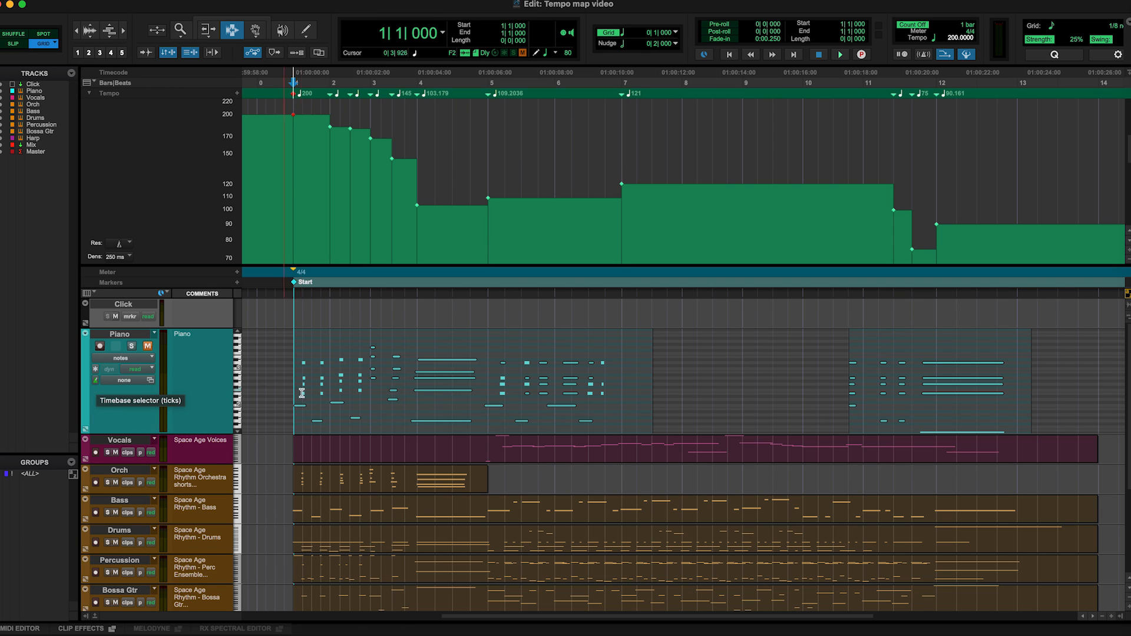
pyautogui.click(96, 382)
pyautogui.click(99, 374)
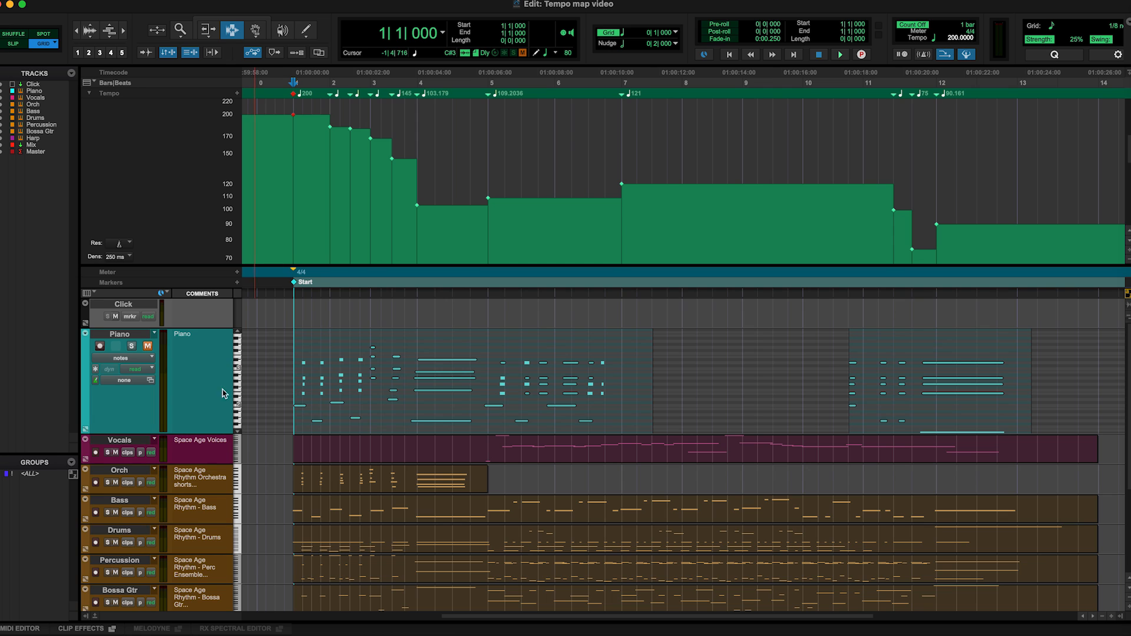
# Create one new stereo audio track with a Samples timebase directly below the Harp track
pyautogui.scroll(-1, 262, 388)
pyautogui.scroll(-2, 263, 387)
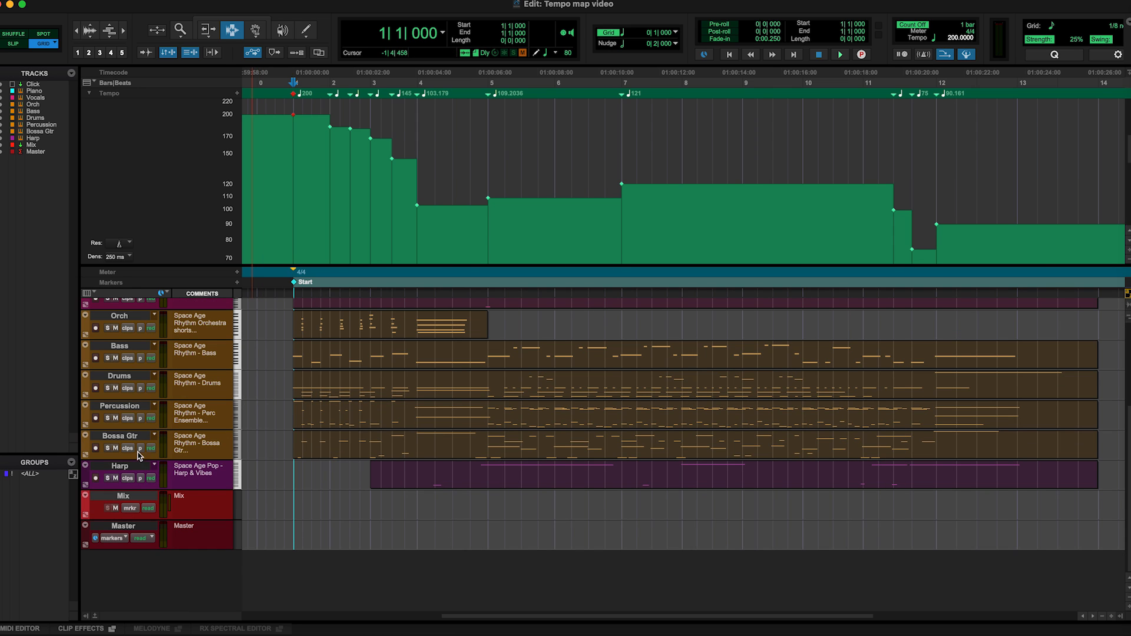
pyautogui.click(111, 468)
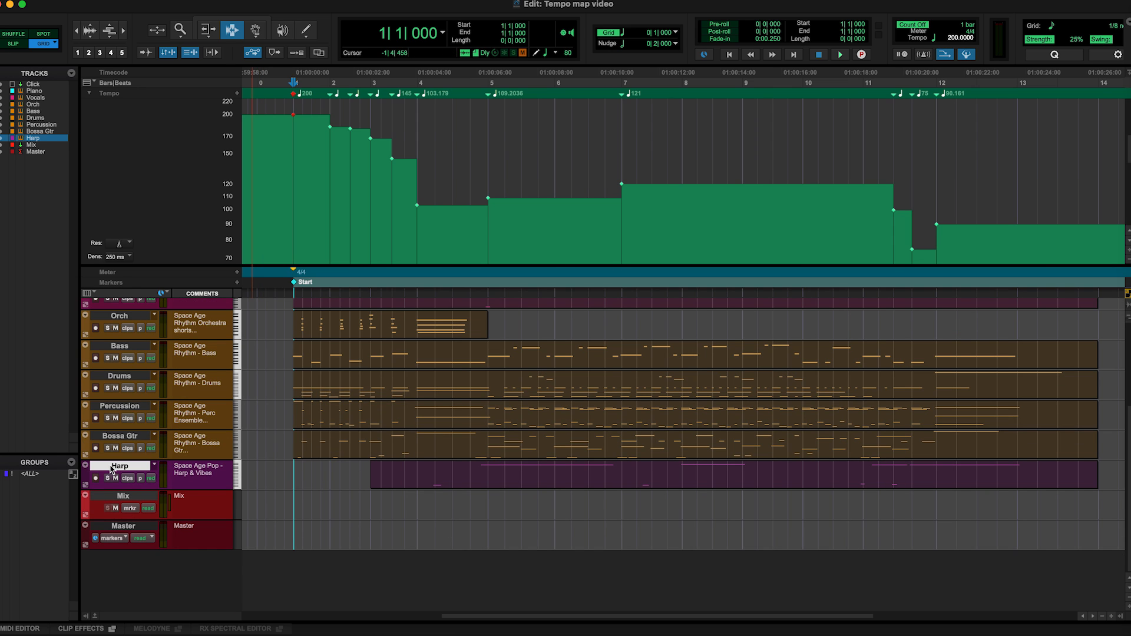
pyautogui.press('super+shift+n')
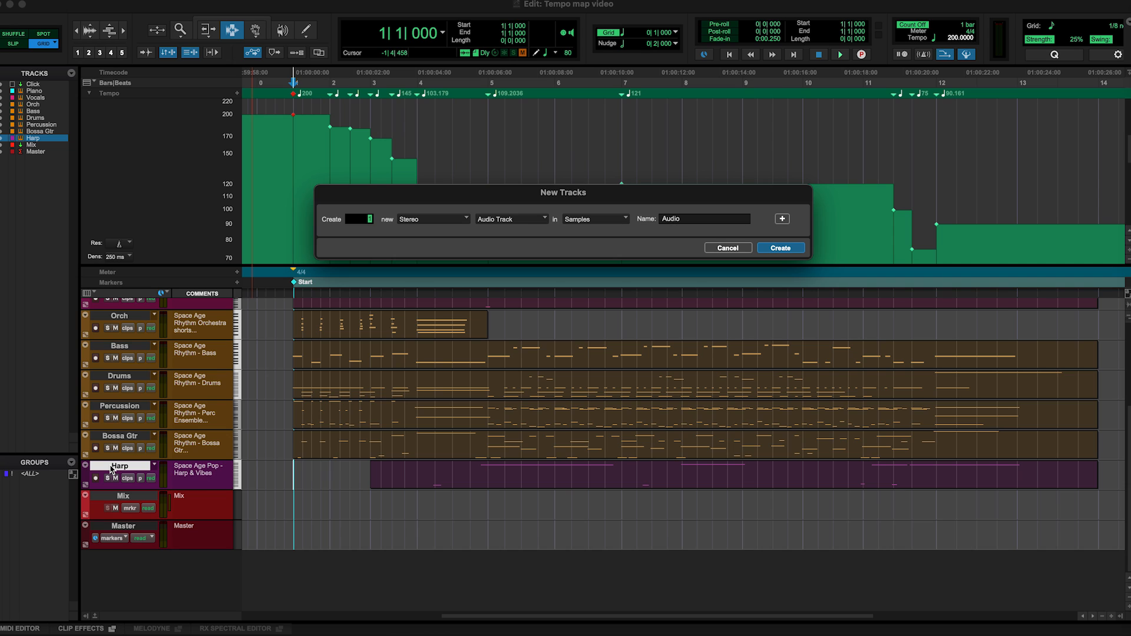
pyautogui.press('Return')
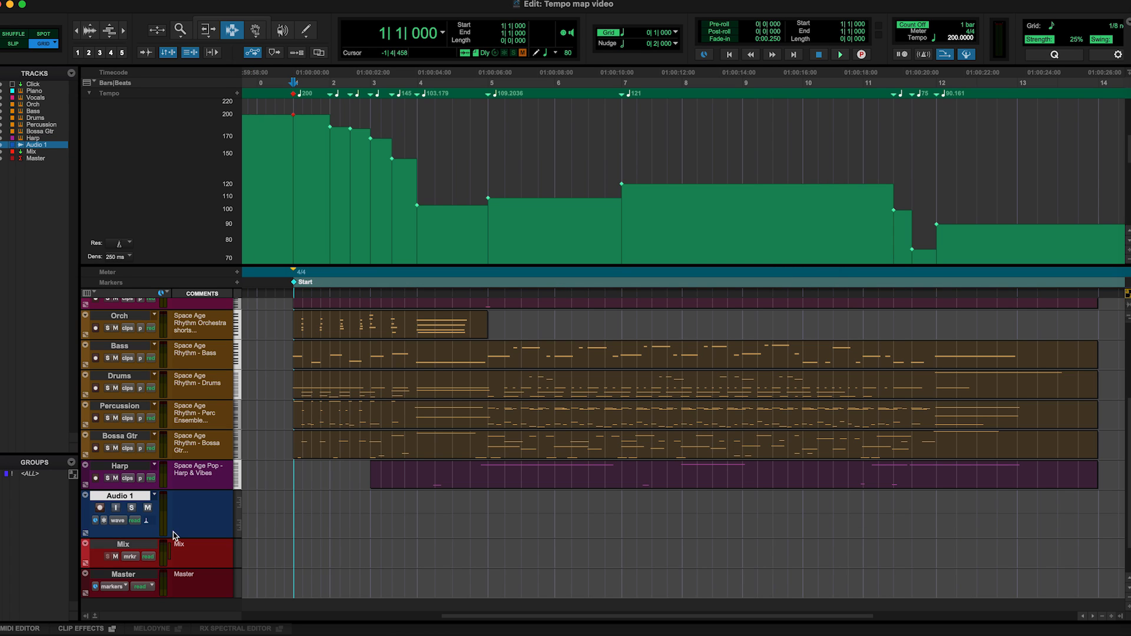
# Enable Polyphonic elastic audio on the new audio track and enlarge the track's height
pyautogui.click(151, 522)
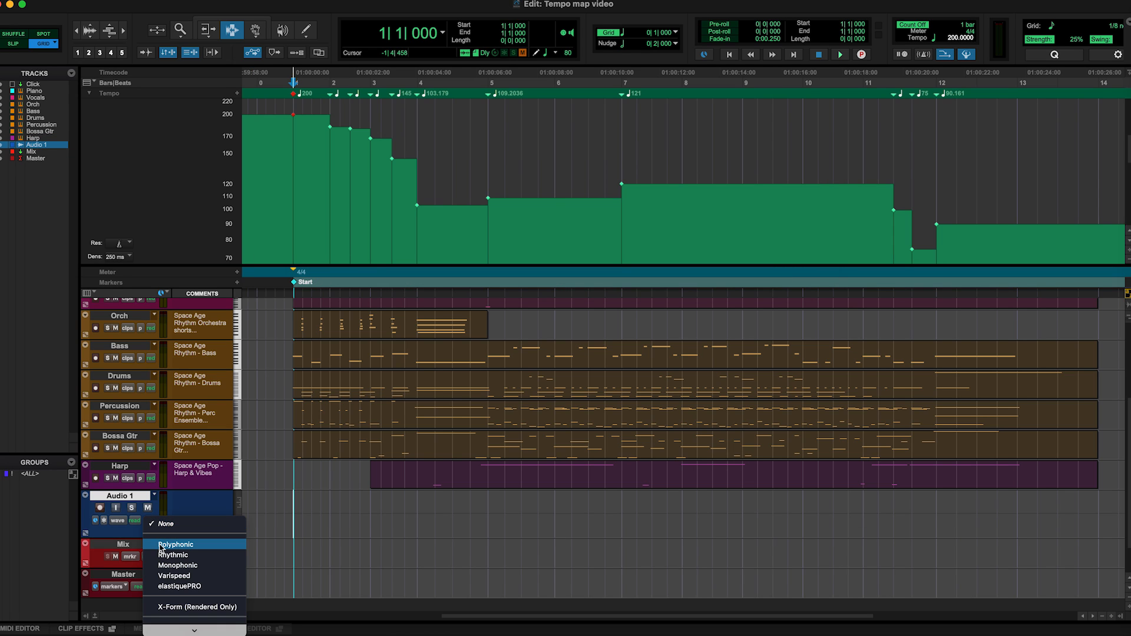
pyautogui.click(160, 546)
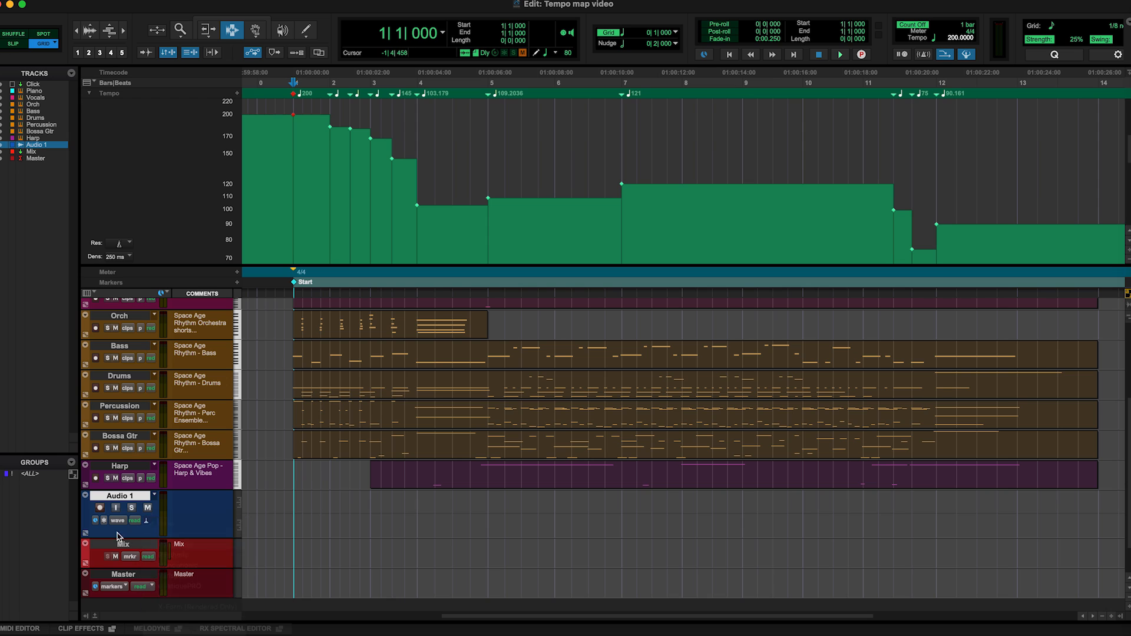
pyautogui.moveTo(122, 540); pyautogui.dragTo(126, 582)
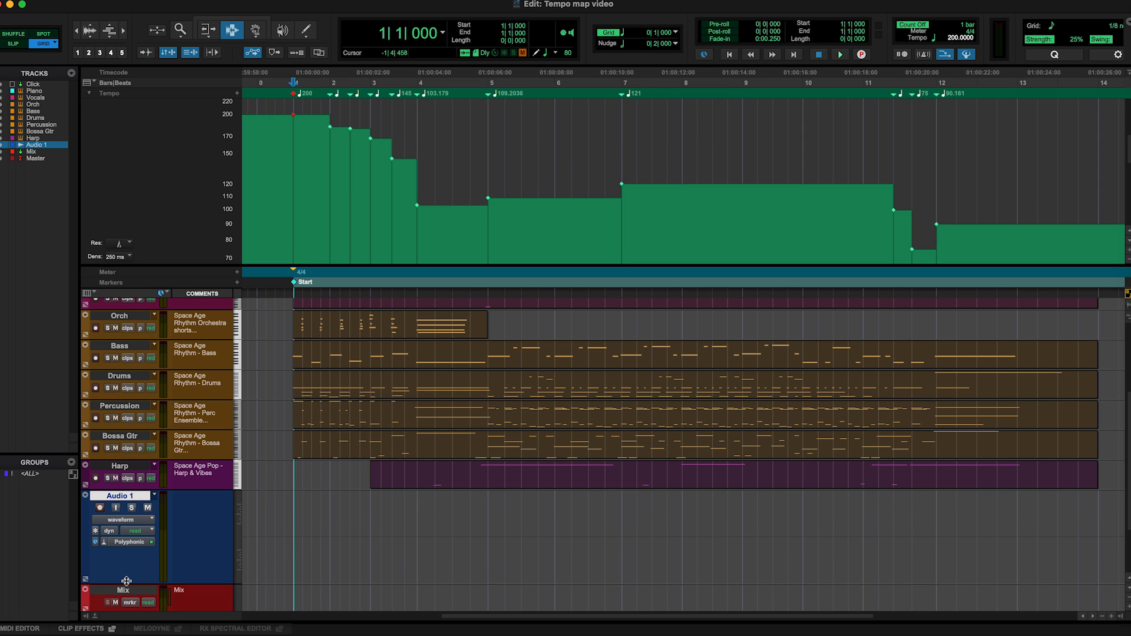
# Check the elastic audio algorithms for the Audio 1 track and set its timebase to Ticks
pyautogui.click(107, 545)
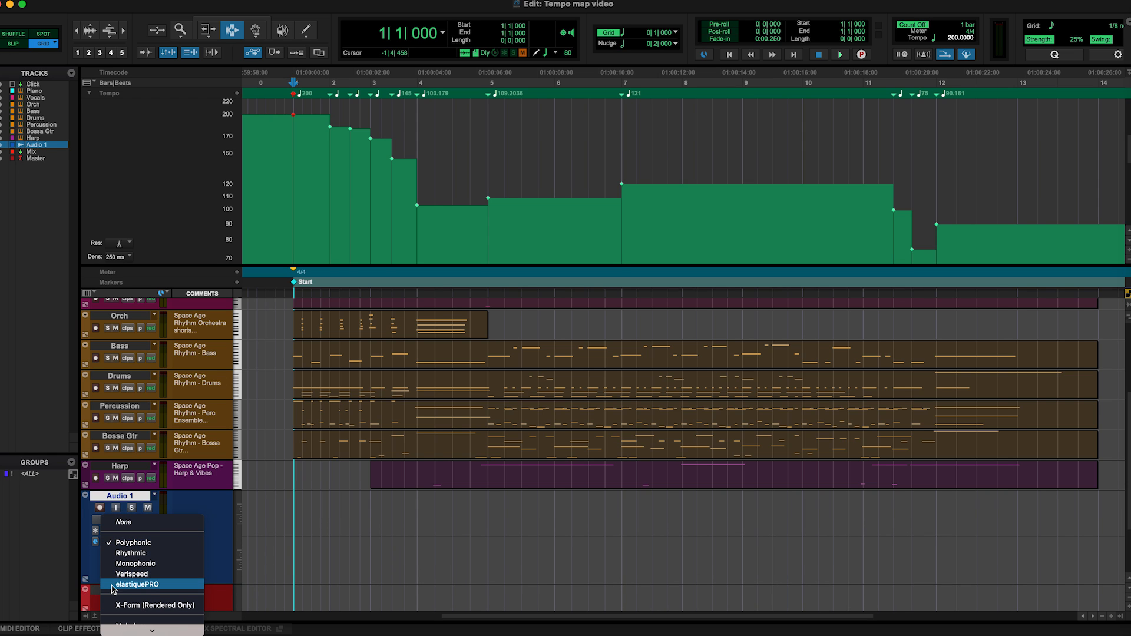
pyautogui.click(90, 564)
pyautogui.click(95, 544)
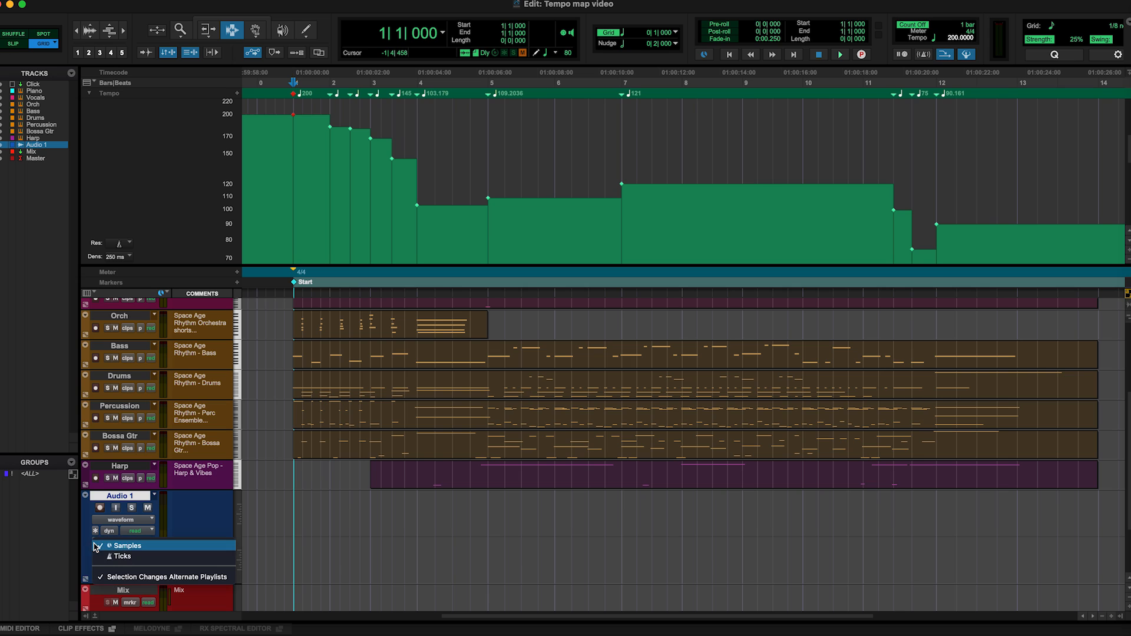
pyautogui.click(98, 557)
pyautogui.click(96, 543)
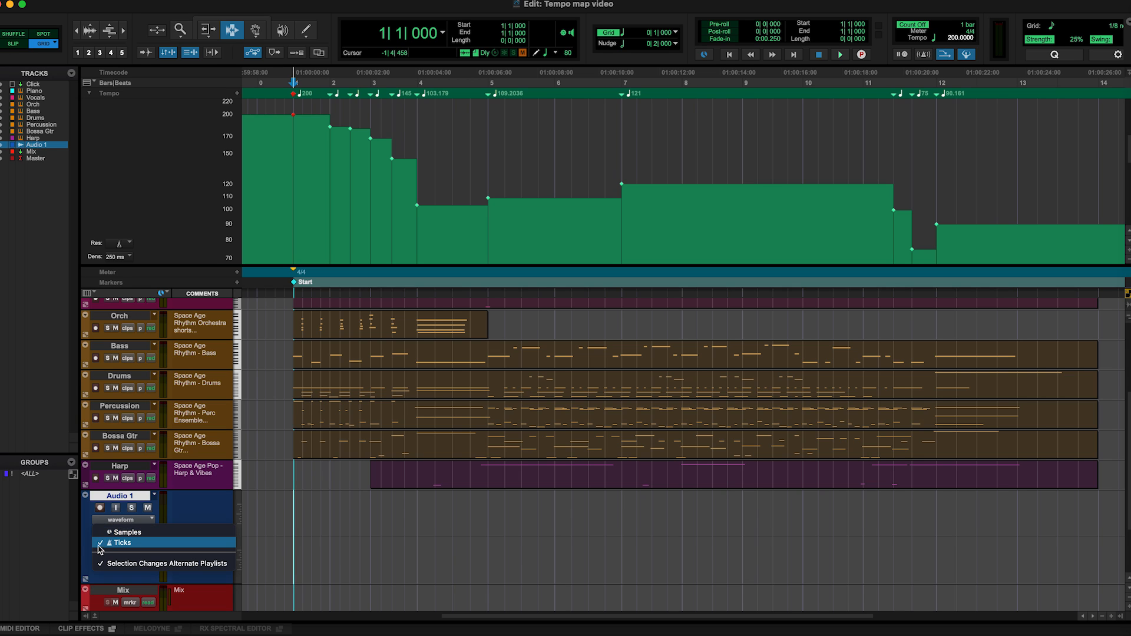
pyautogui.click(92, 538)
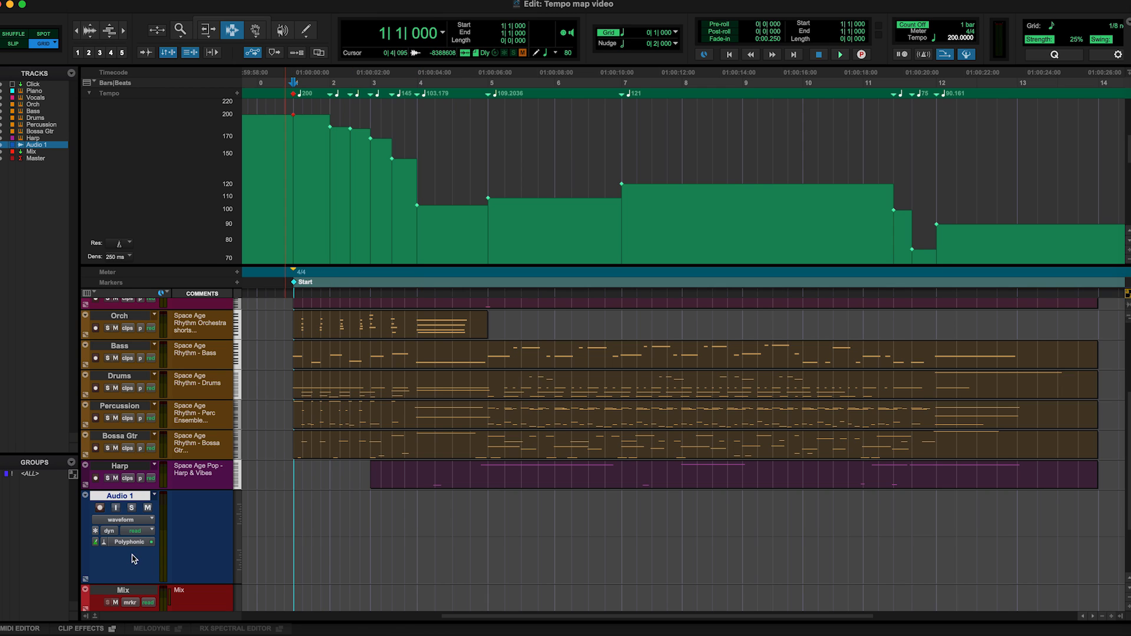
pyautogui.click(95, 545)
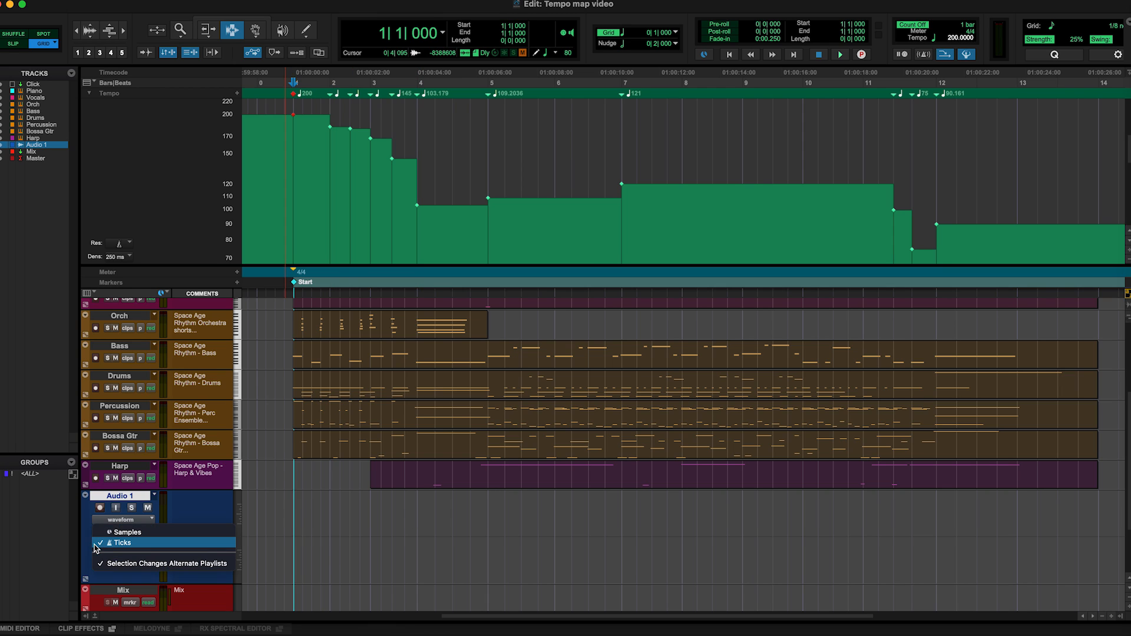
pyautogui.click(88, 538)
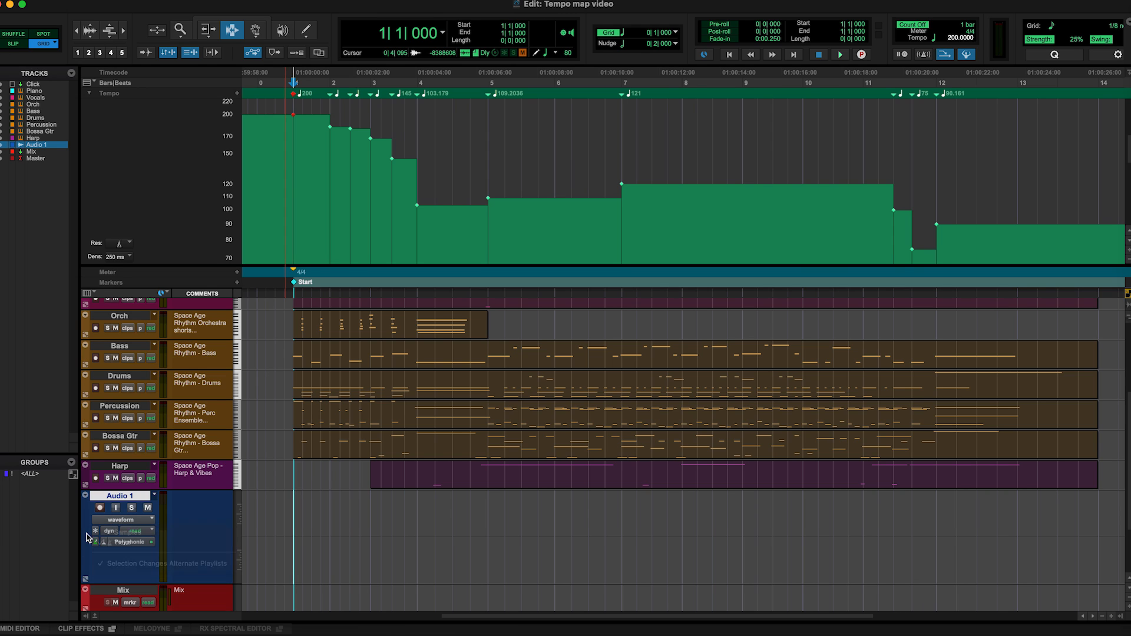
# Return the Audio 1 track's timebase to Samples and check the available timebase options
pyautogui.click(100, 541)
pyautogui.click(98, 533)
pyautogui.click(98, 547)
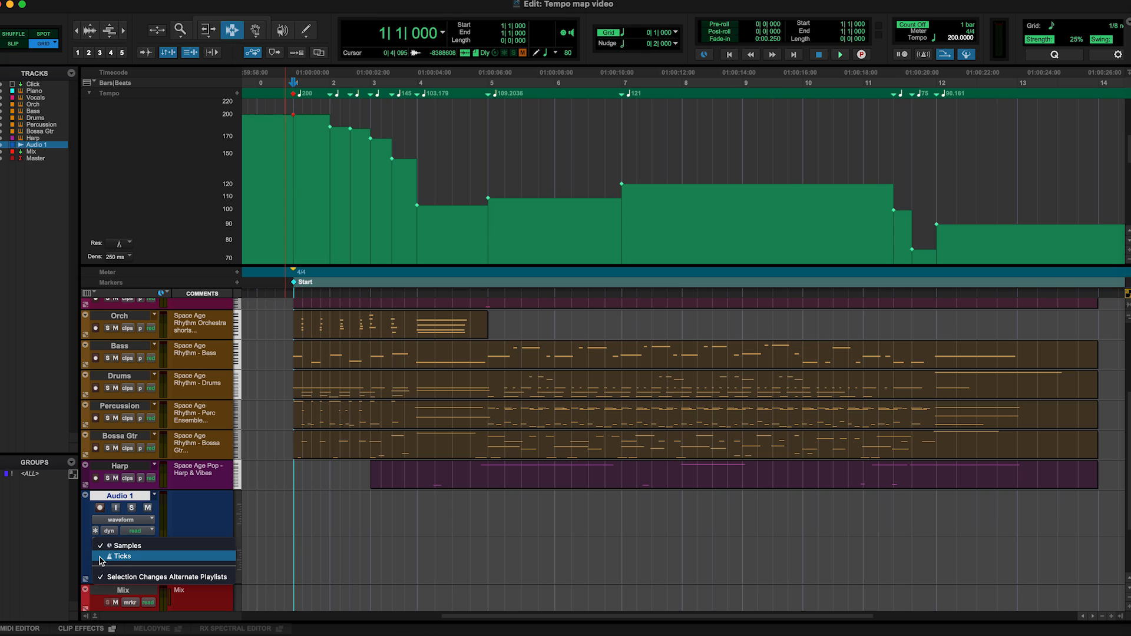
pyautogui.click(88, 536)
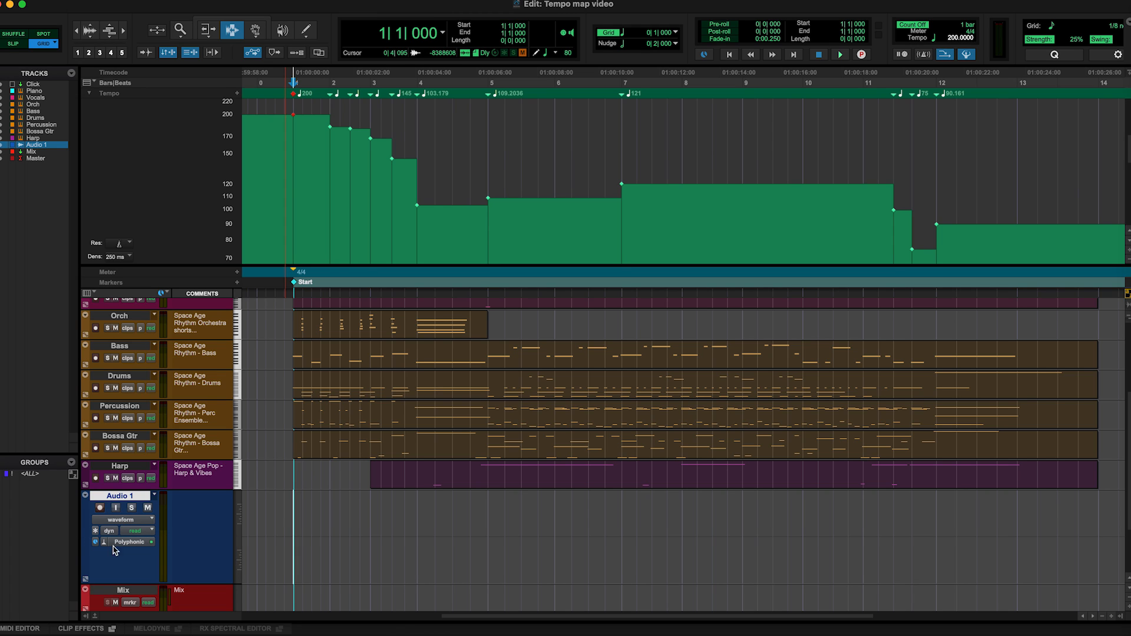
pyautogui.click(97, 542)
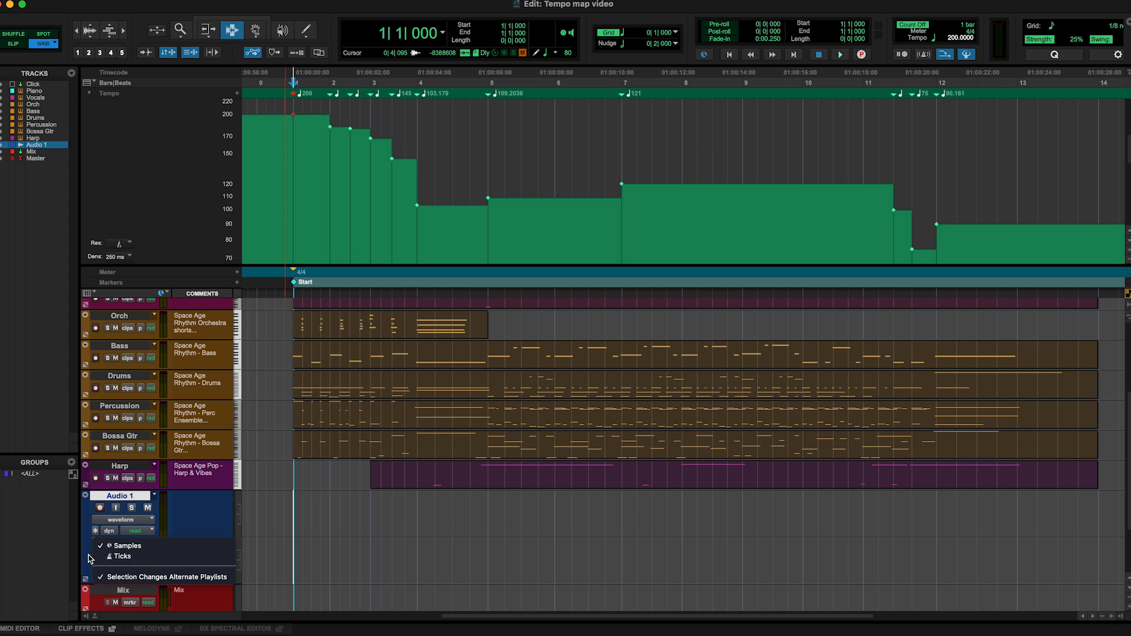
pyautogui.click(89, 556)
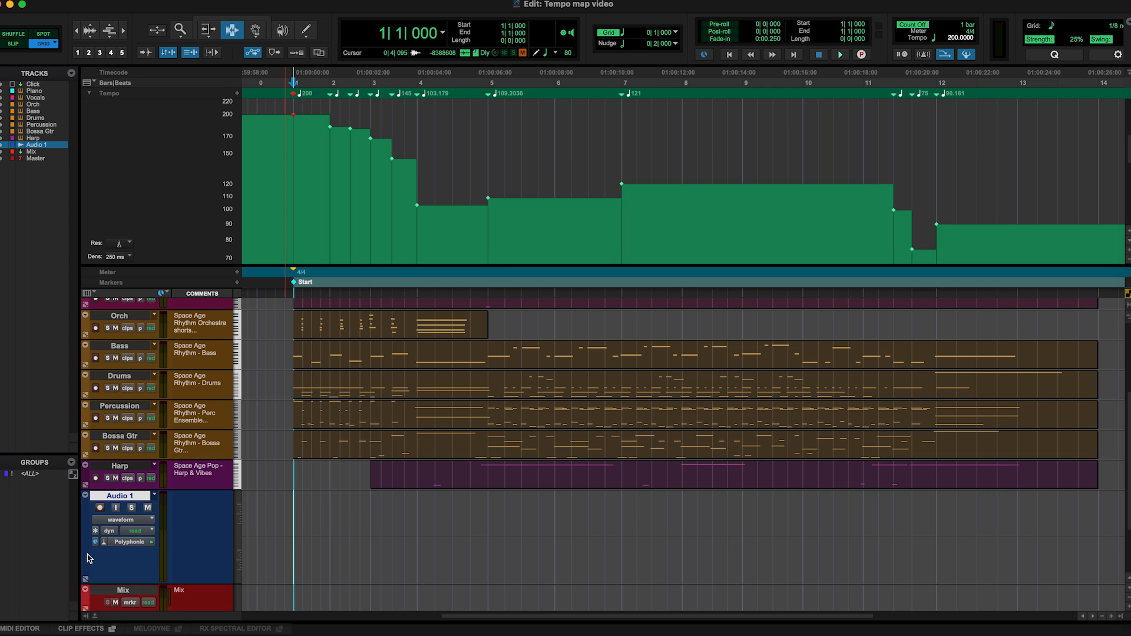